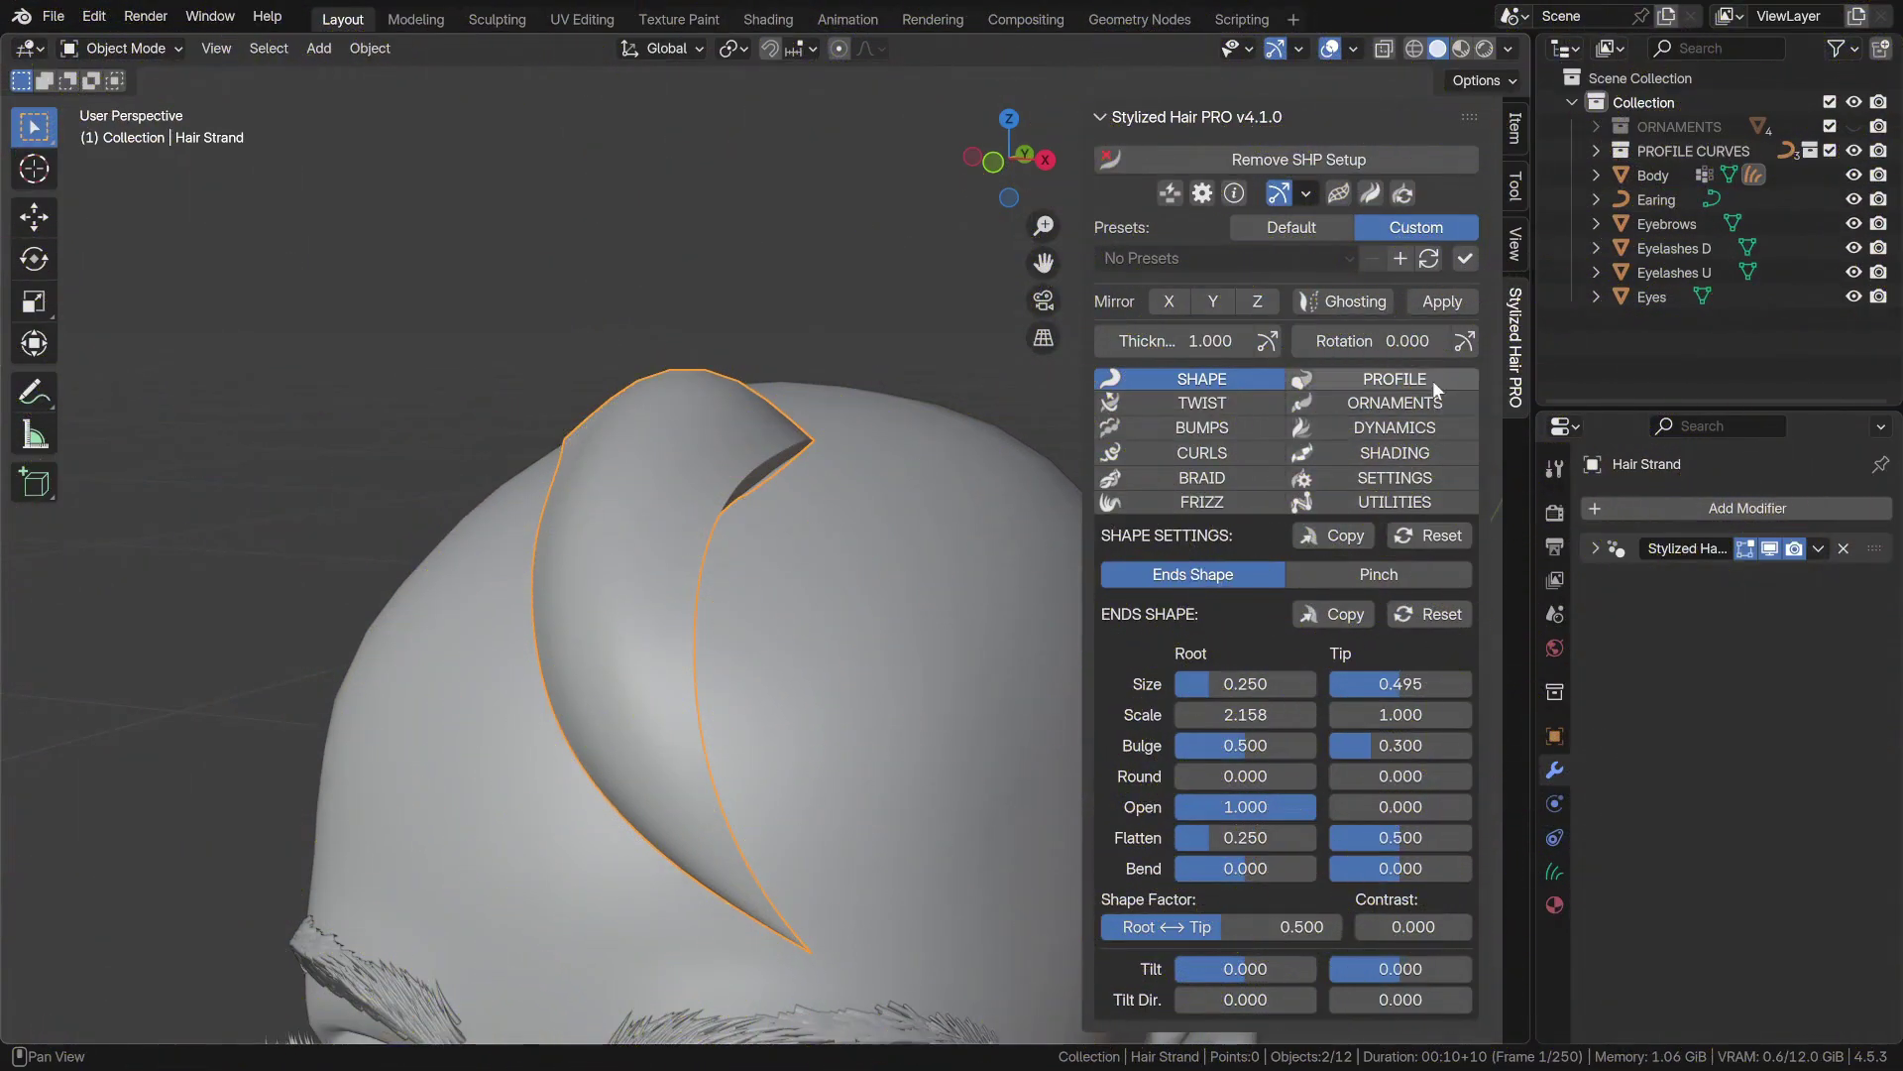
Try the Box and Triangle profile types on the hair strand, ending on Almond with Profile Shape at 0.552
click(1433, 379)
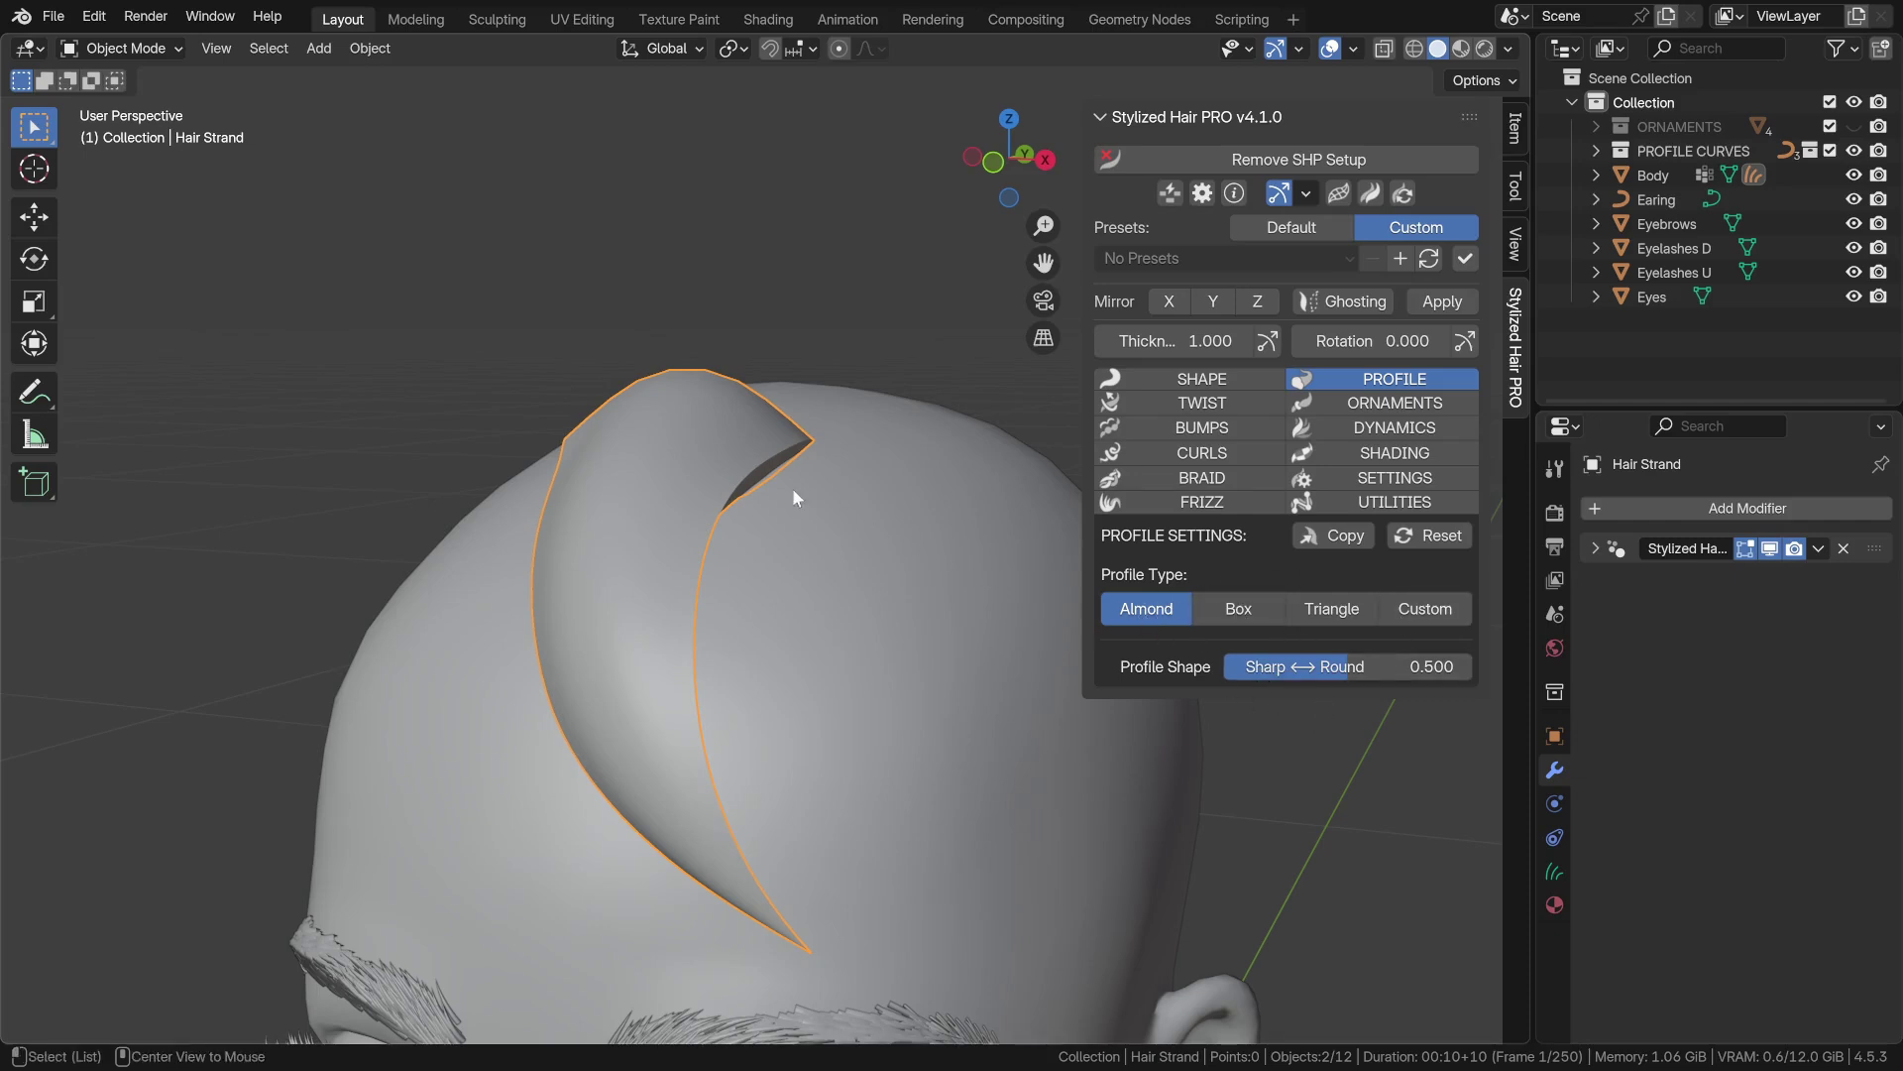
key(alt+z)
click(1242, 611)
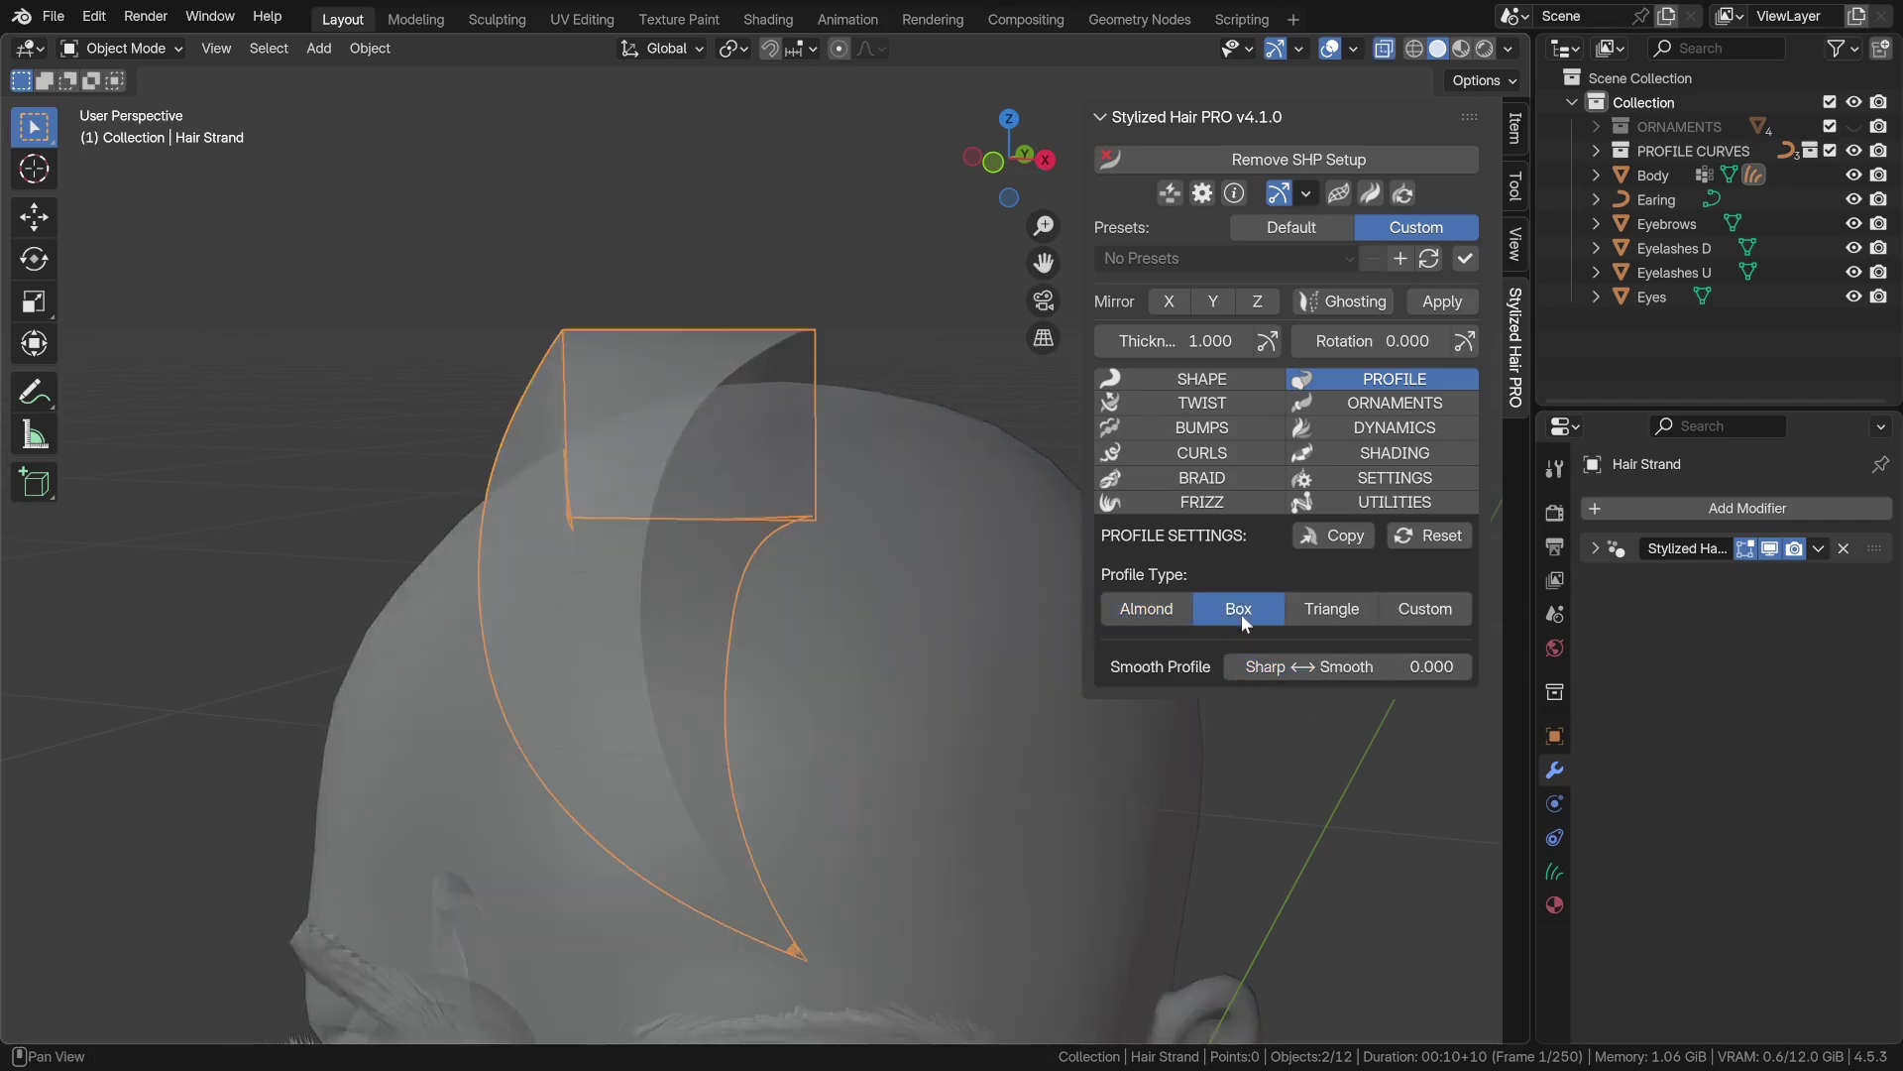
click(1318, 616)
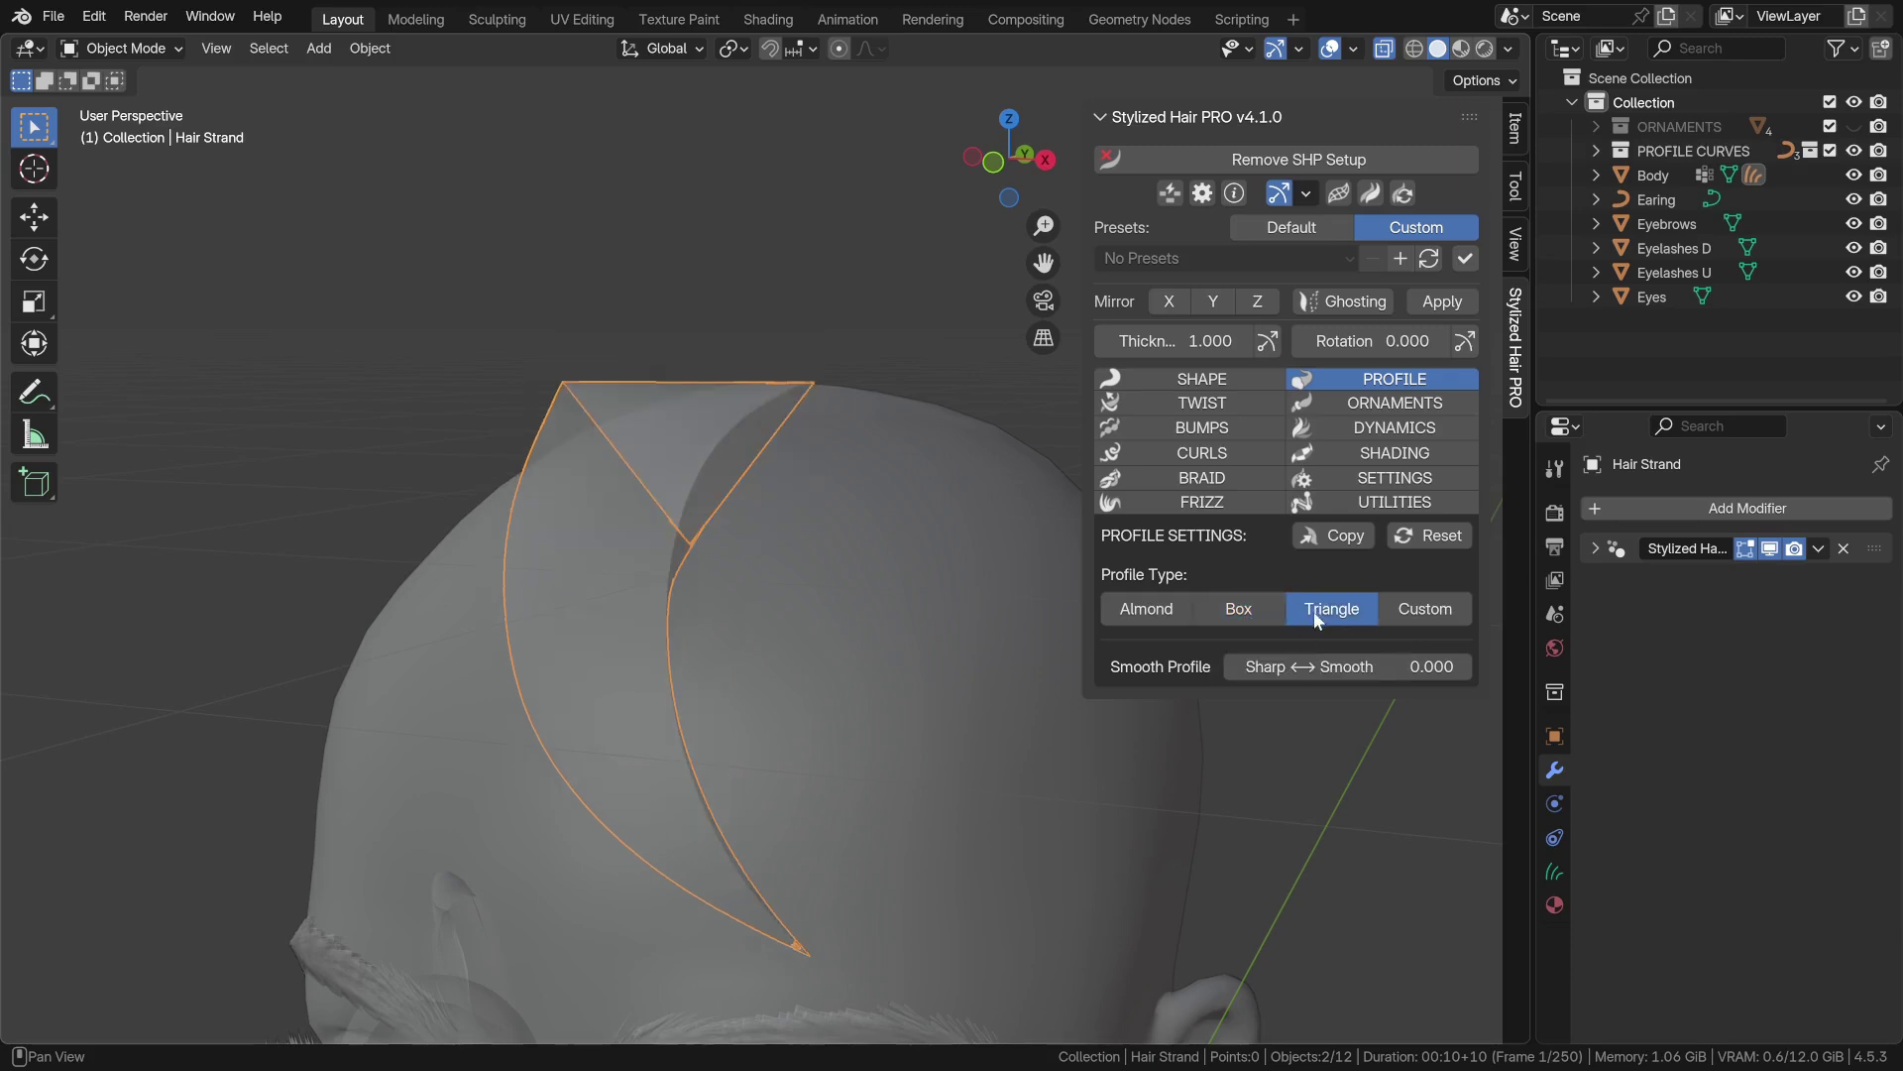
mouse_move(1287, 668)
mouse_down()
mouse_move(1466, 666)
mouse_move(1239, 666)
mouse_move(1454, 667)
mouse_move(1361, 667)
mouse_up()
click(1239, 608)
click(1165, 617)
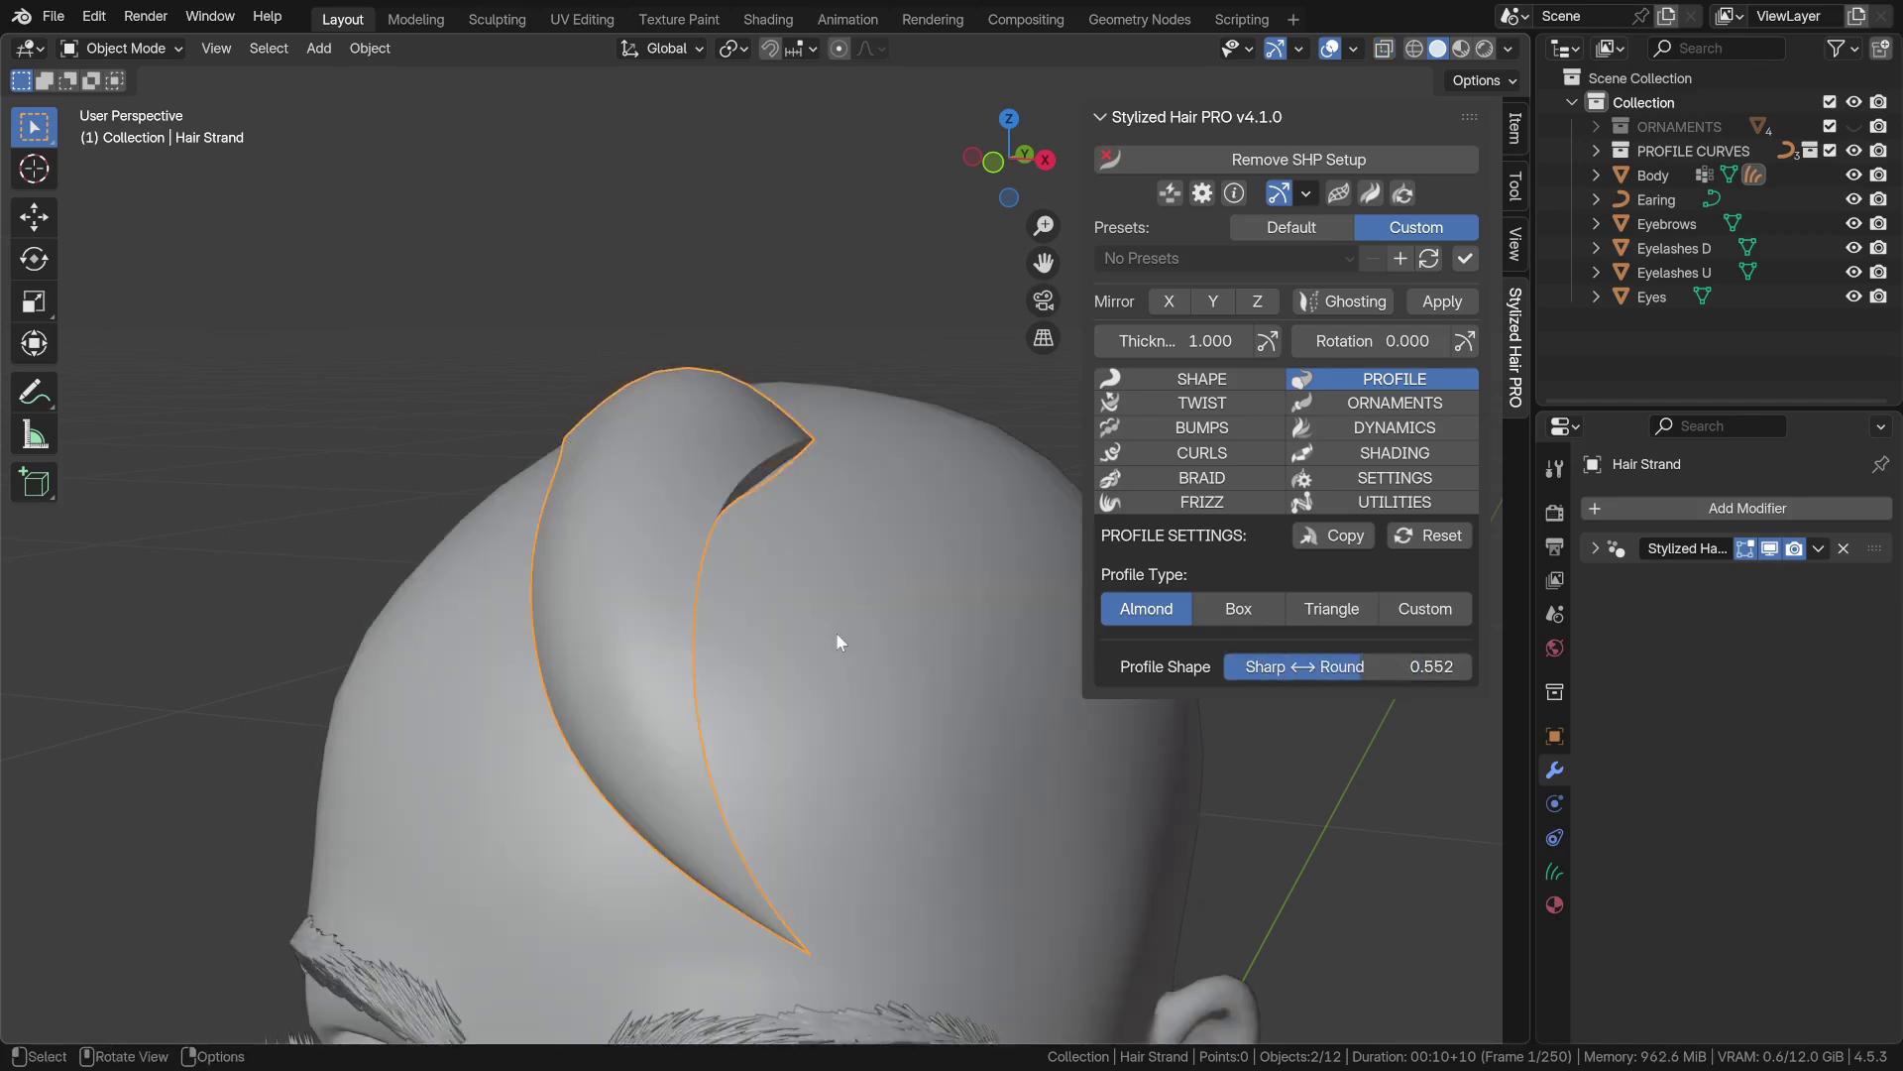
Give the hair strand a custom profile that takes its curves from the PROFILE CURVES collection
click(1427, 607)
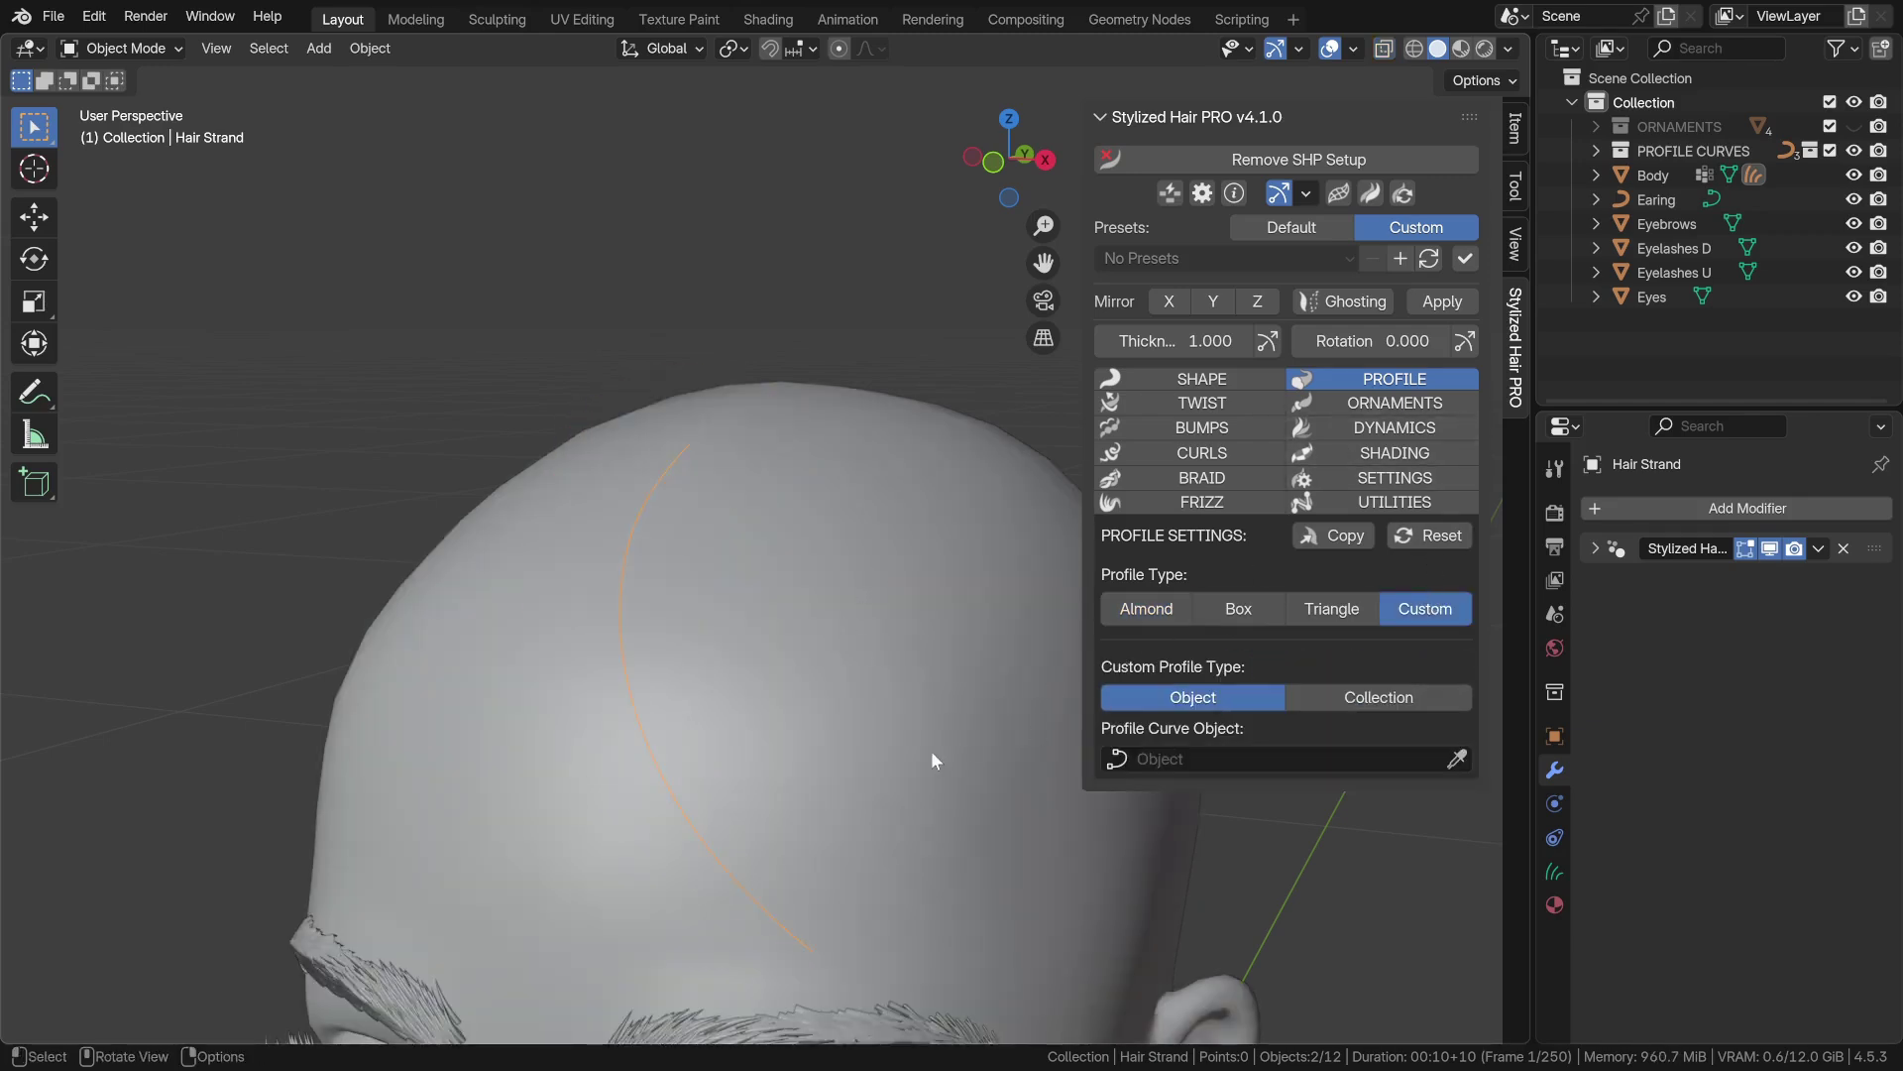
click(1336, 697)
click(1229, 758)
click(1222, 535)
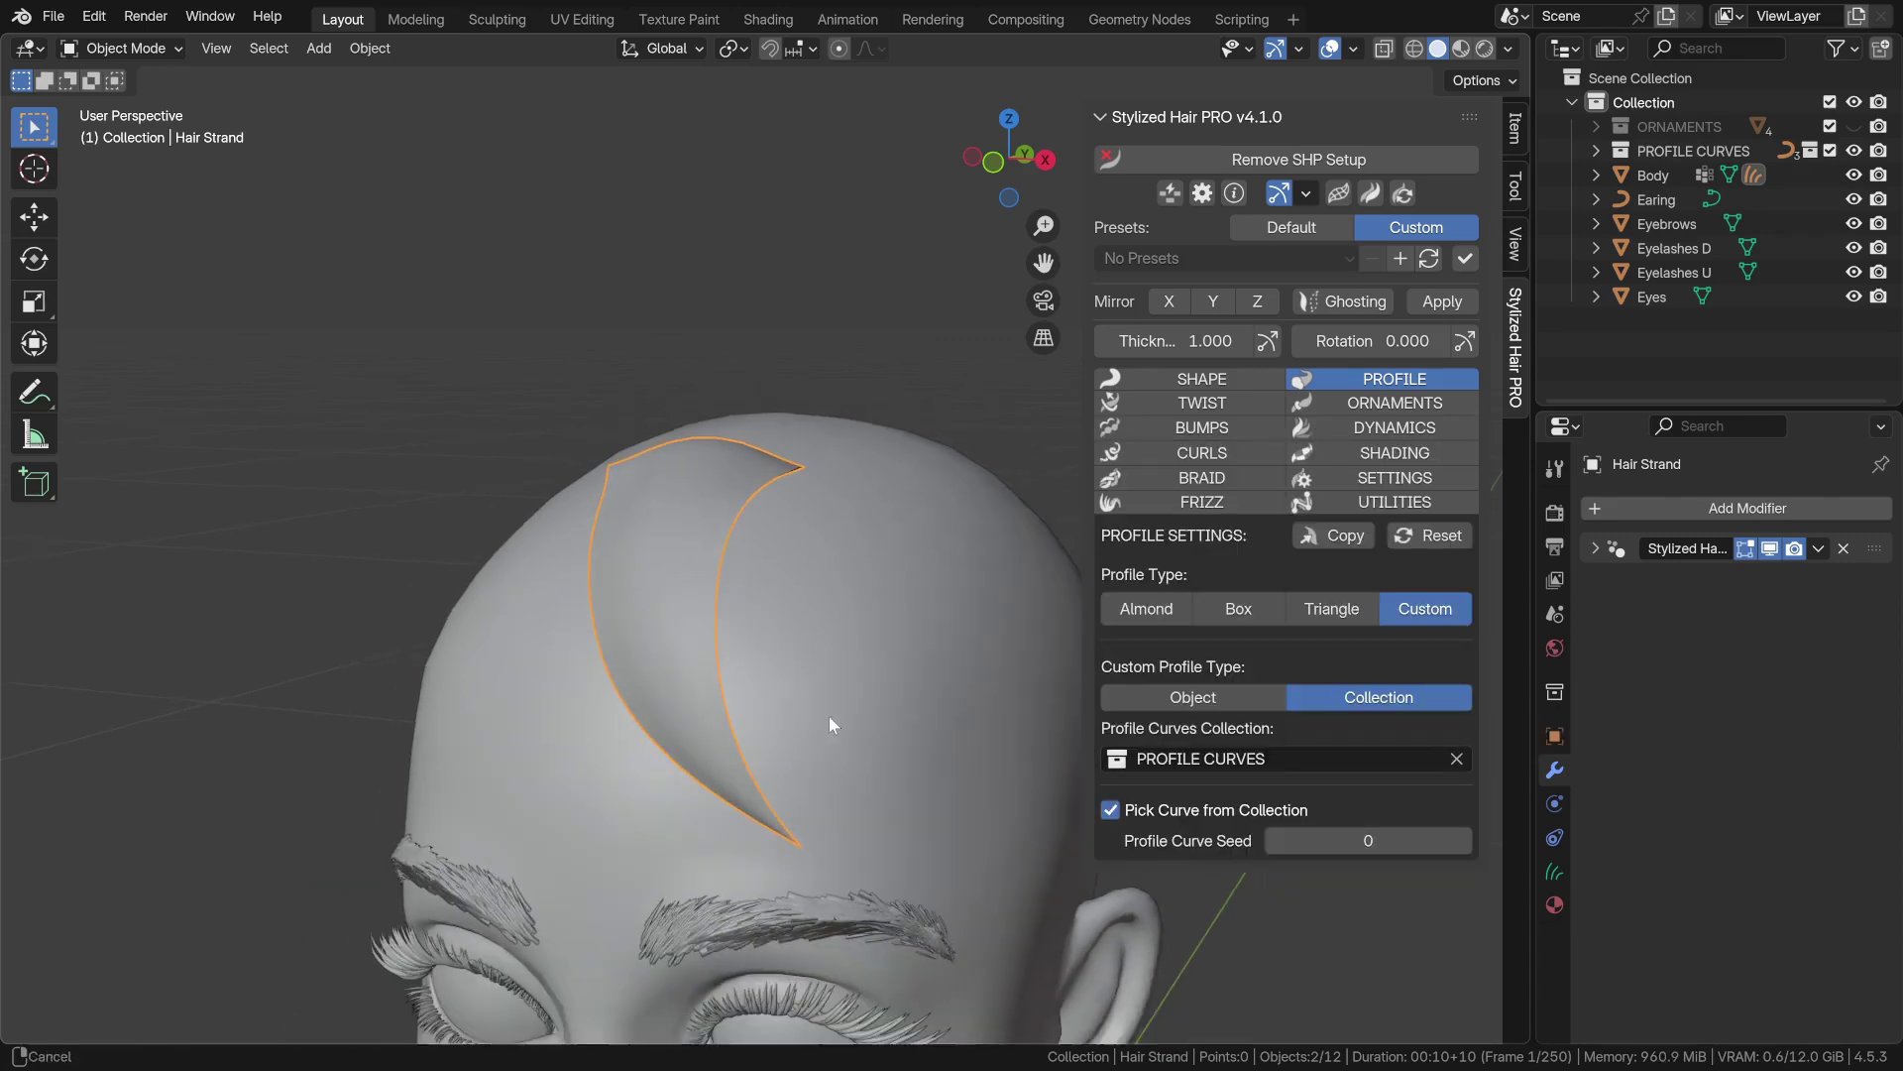
ctrl+middle_drag(830, 717, 823, 842)
shift+middle_drag(822, 843, 744, 1026)
shift+middle_drag(743, 1026, 755, 830)
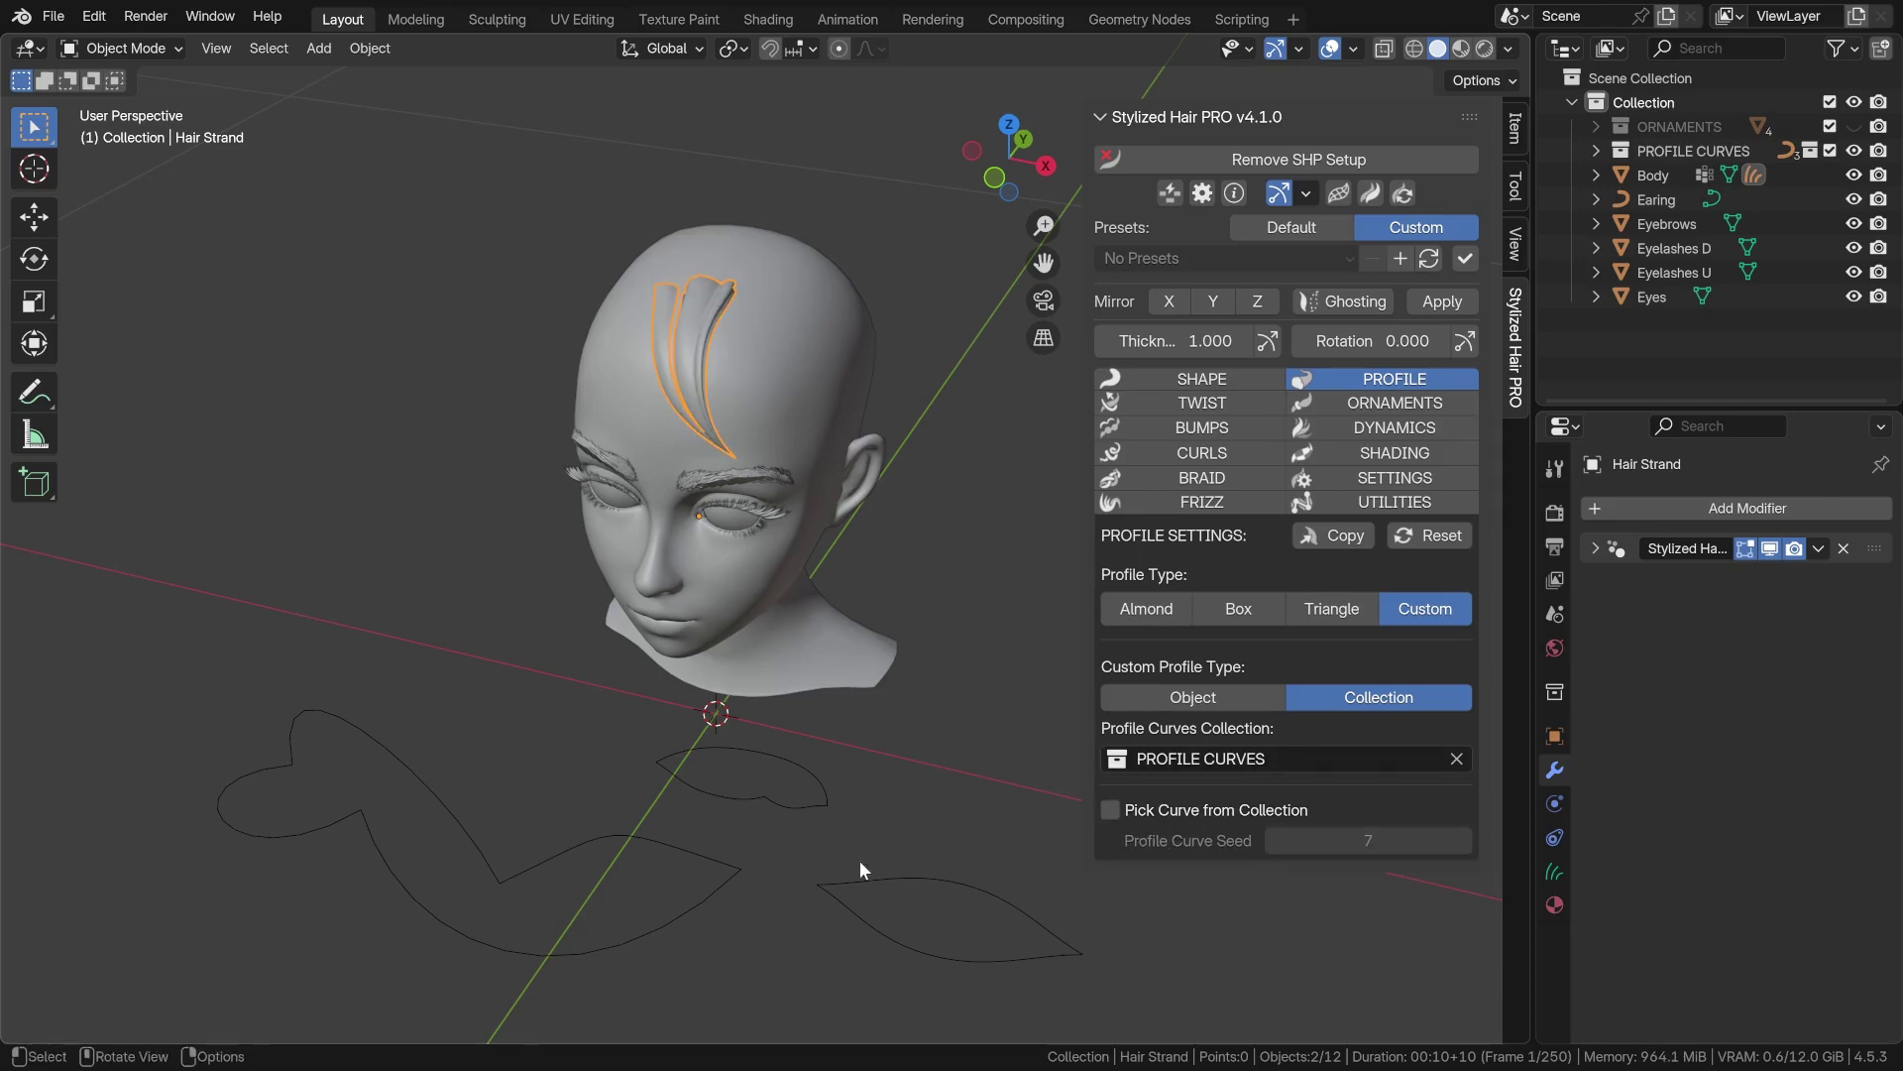
Reposition the large wavy profile curve and the leaf-shaped profile curve on the ground in front of the head
middle_drag(859, 860, 807, 785)
click(718, 769)
key(g)
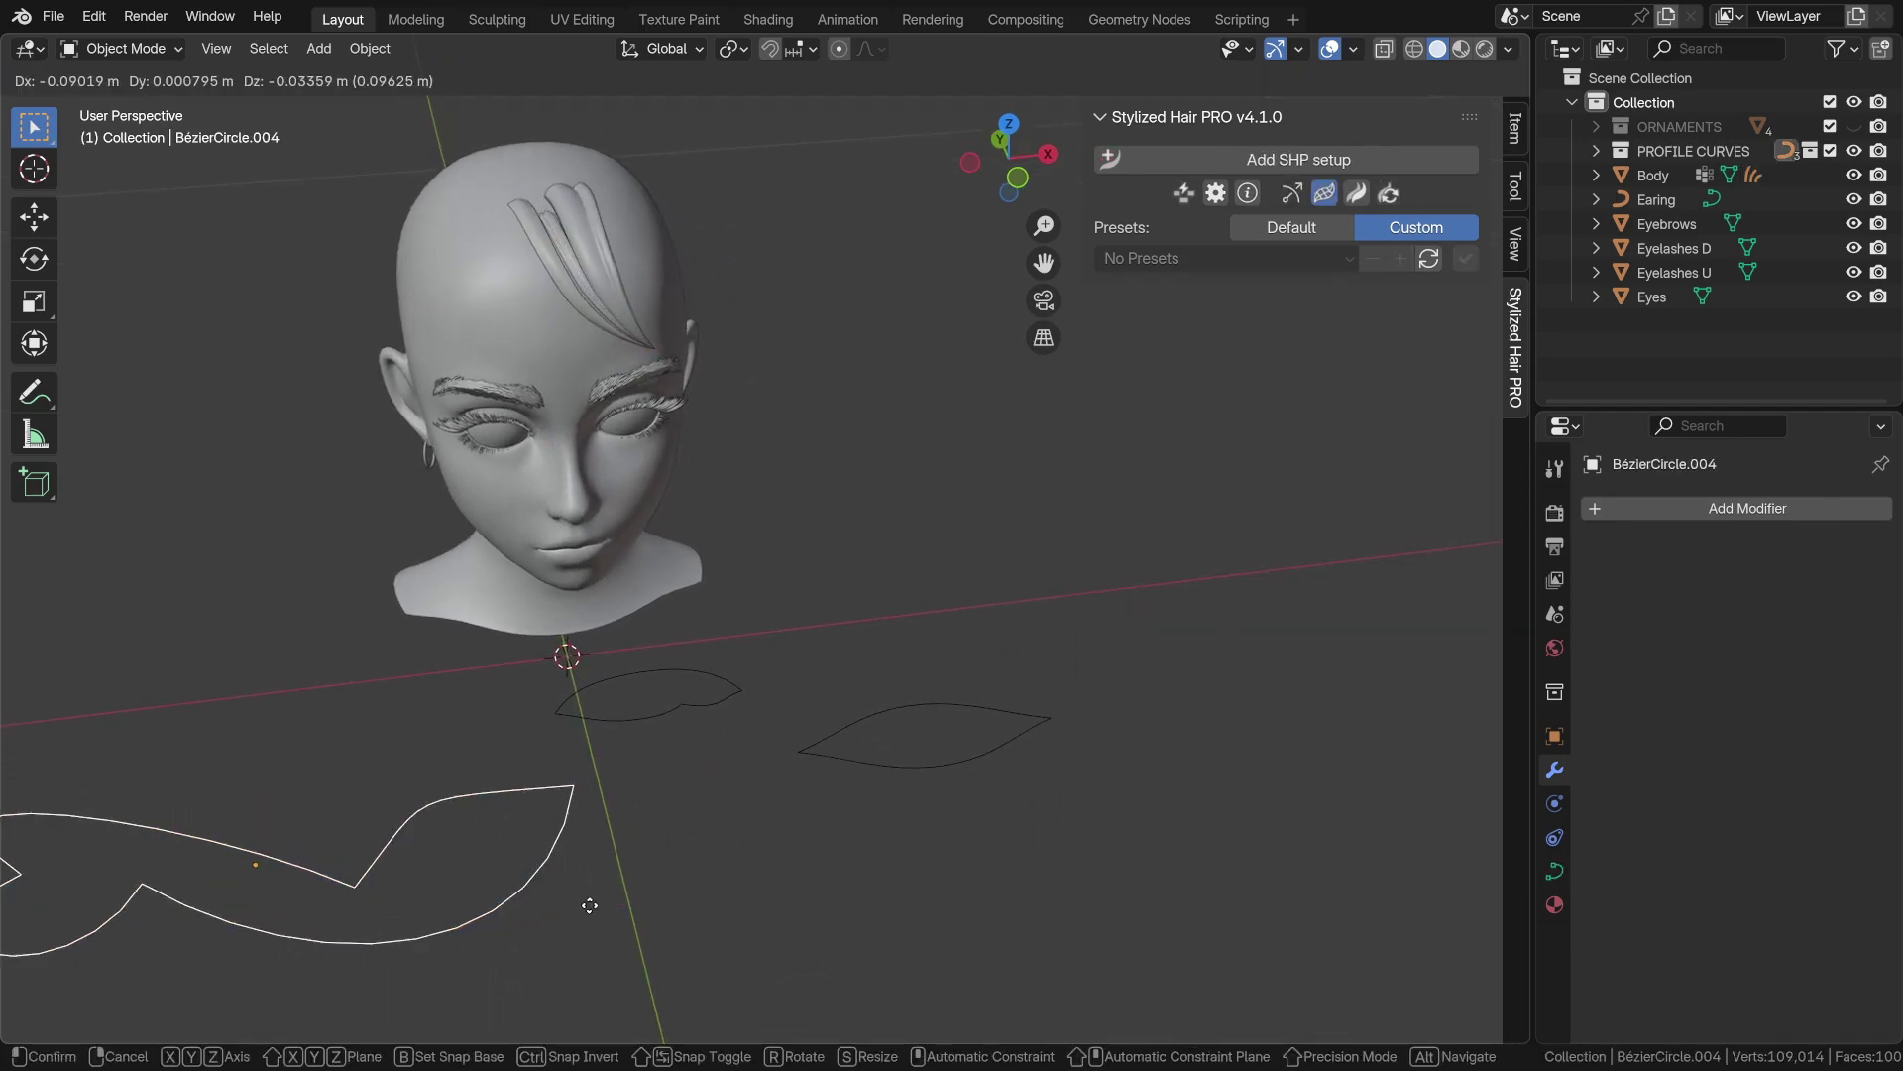
click(686, 799)
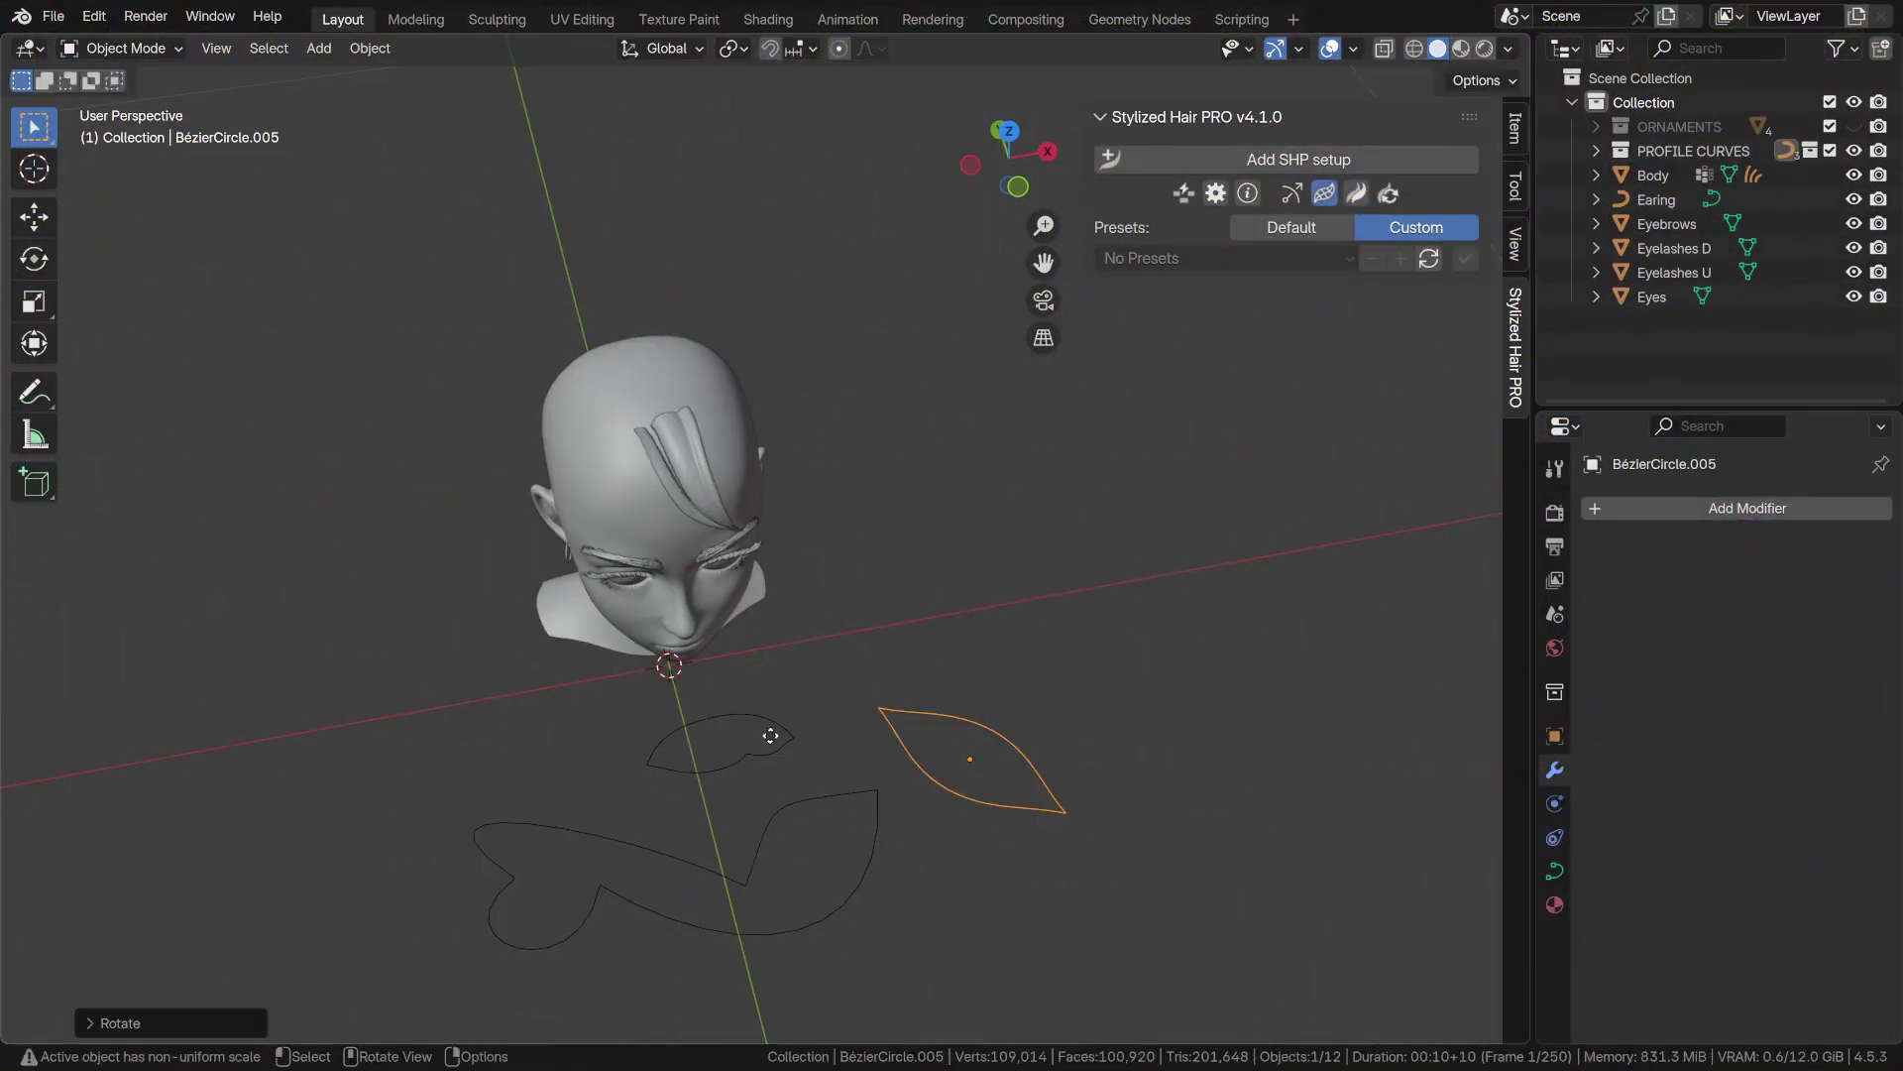
key(g)
click(711, 712)
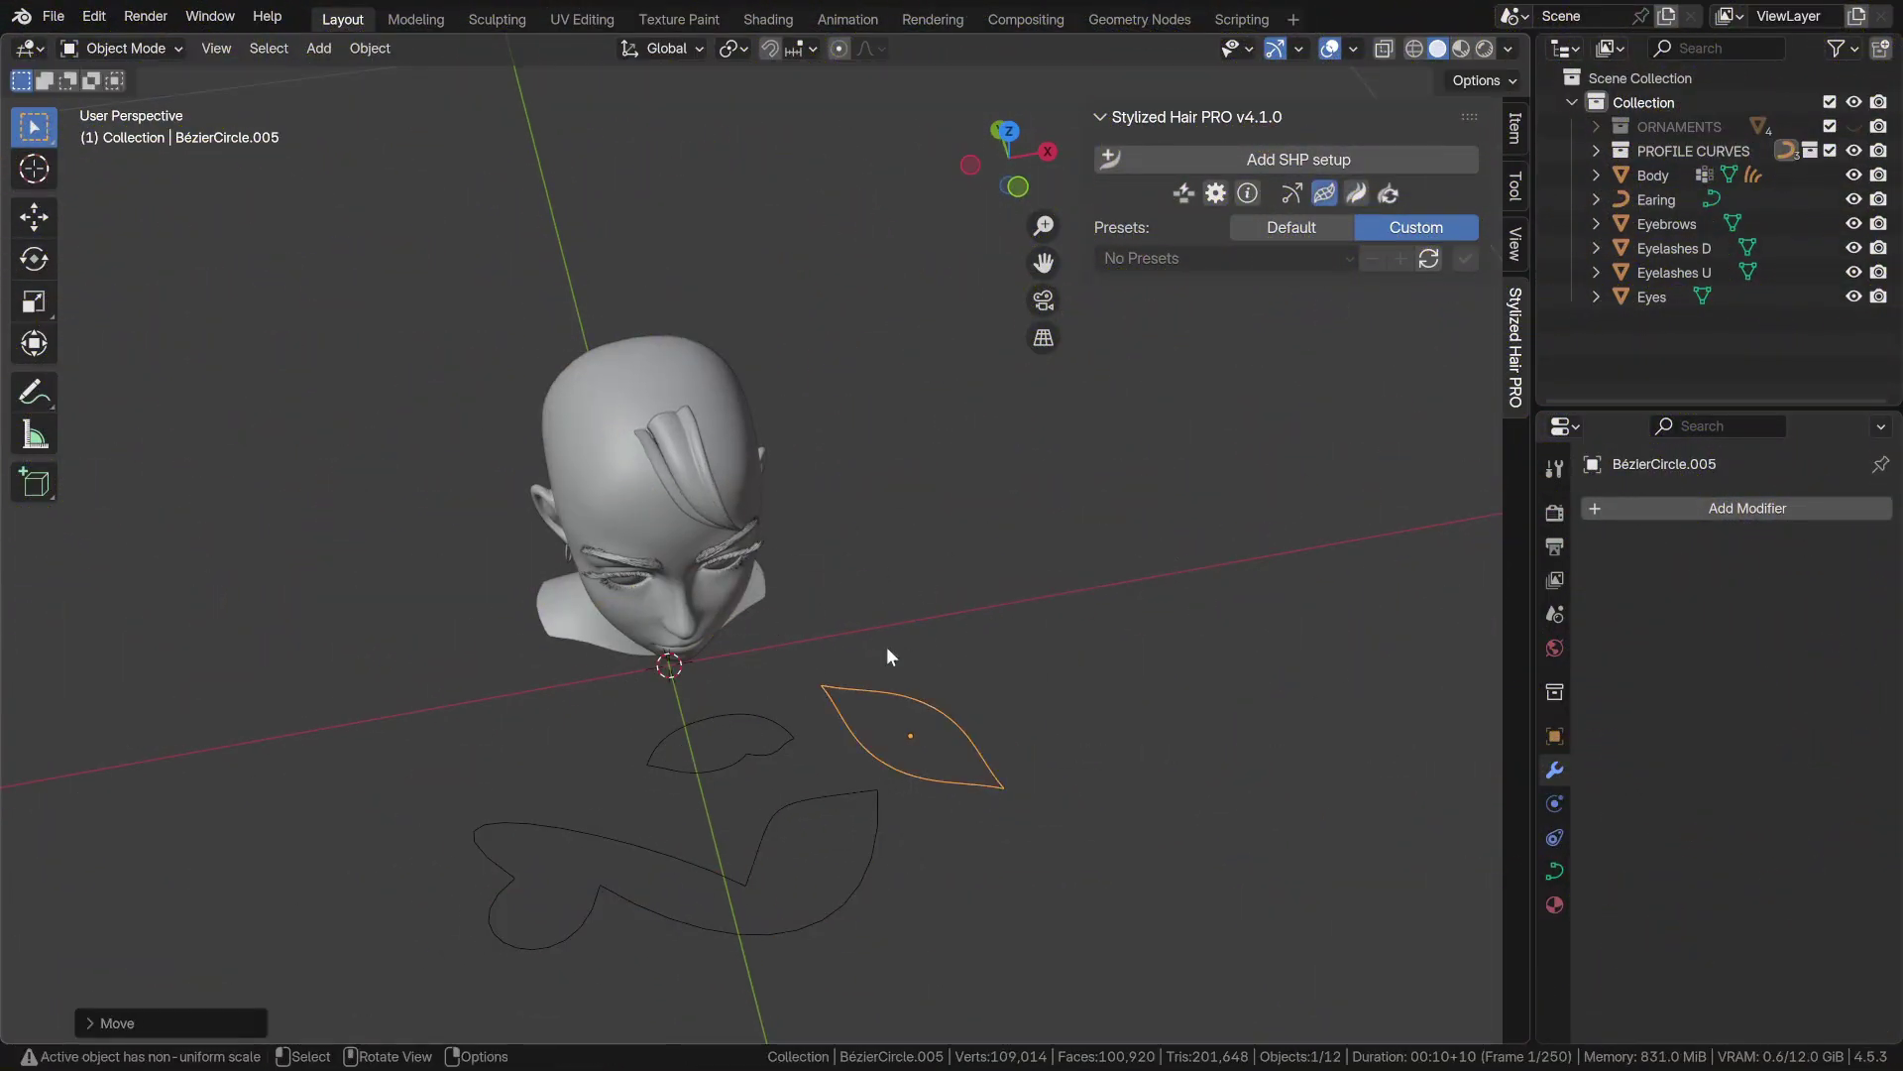
Try raising the hair strand's Split Tip strength to 0.899 and bring it back down to 0
middle_drag(887, 646, 901, 490)
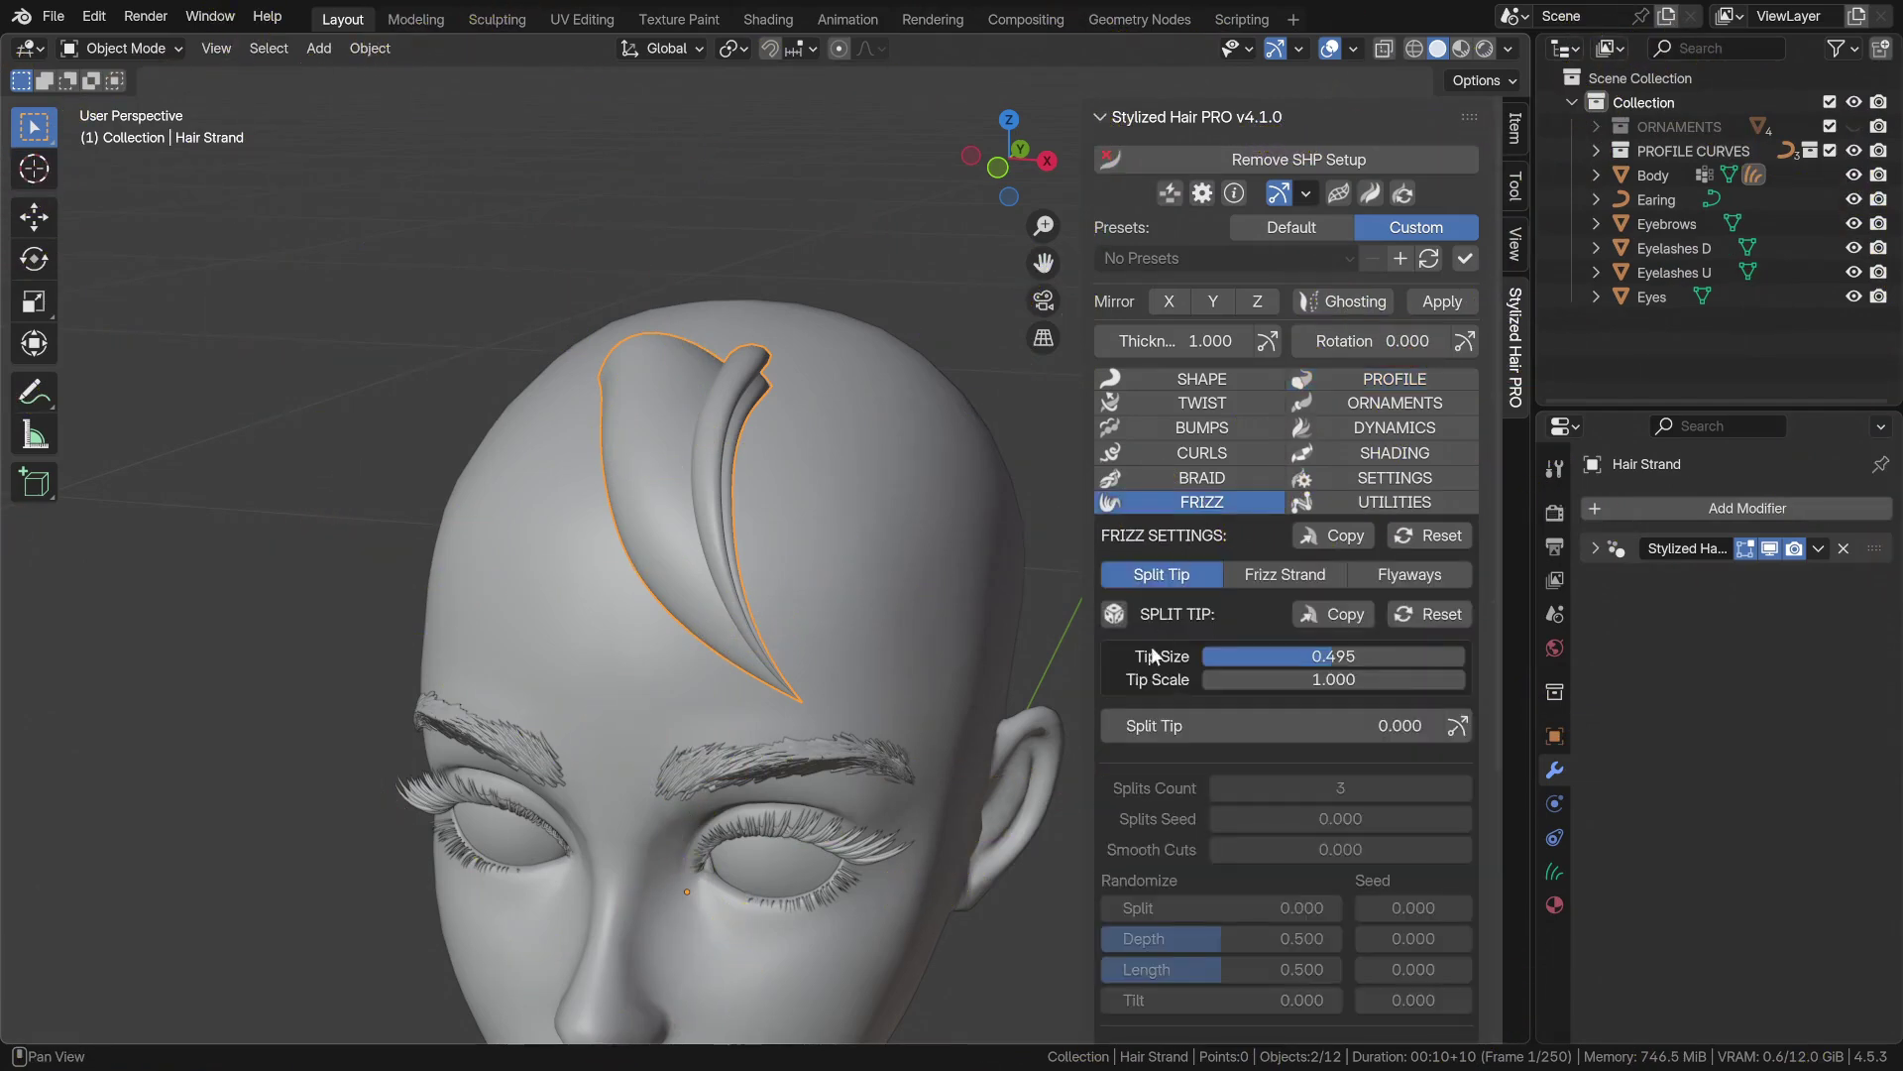
drag(1147, 725, 1155, 725)
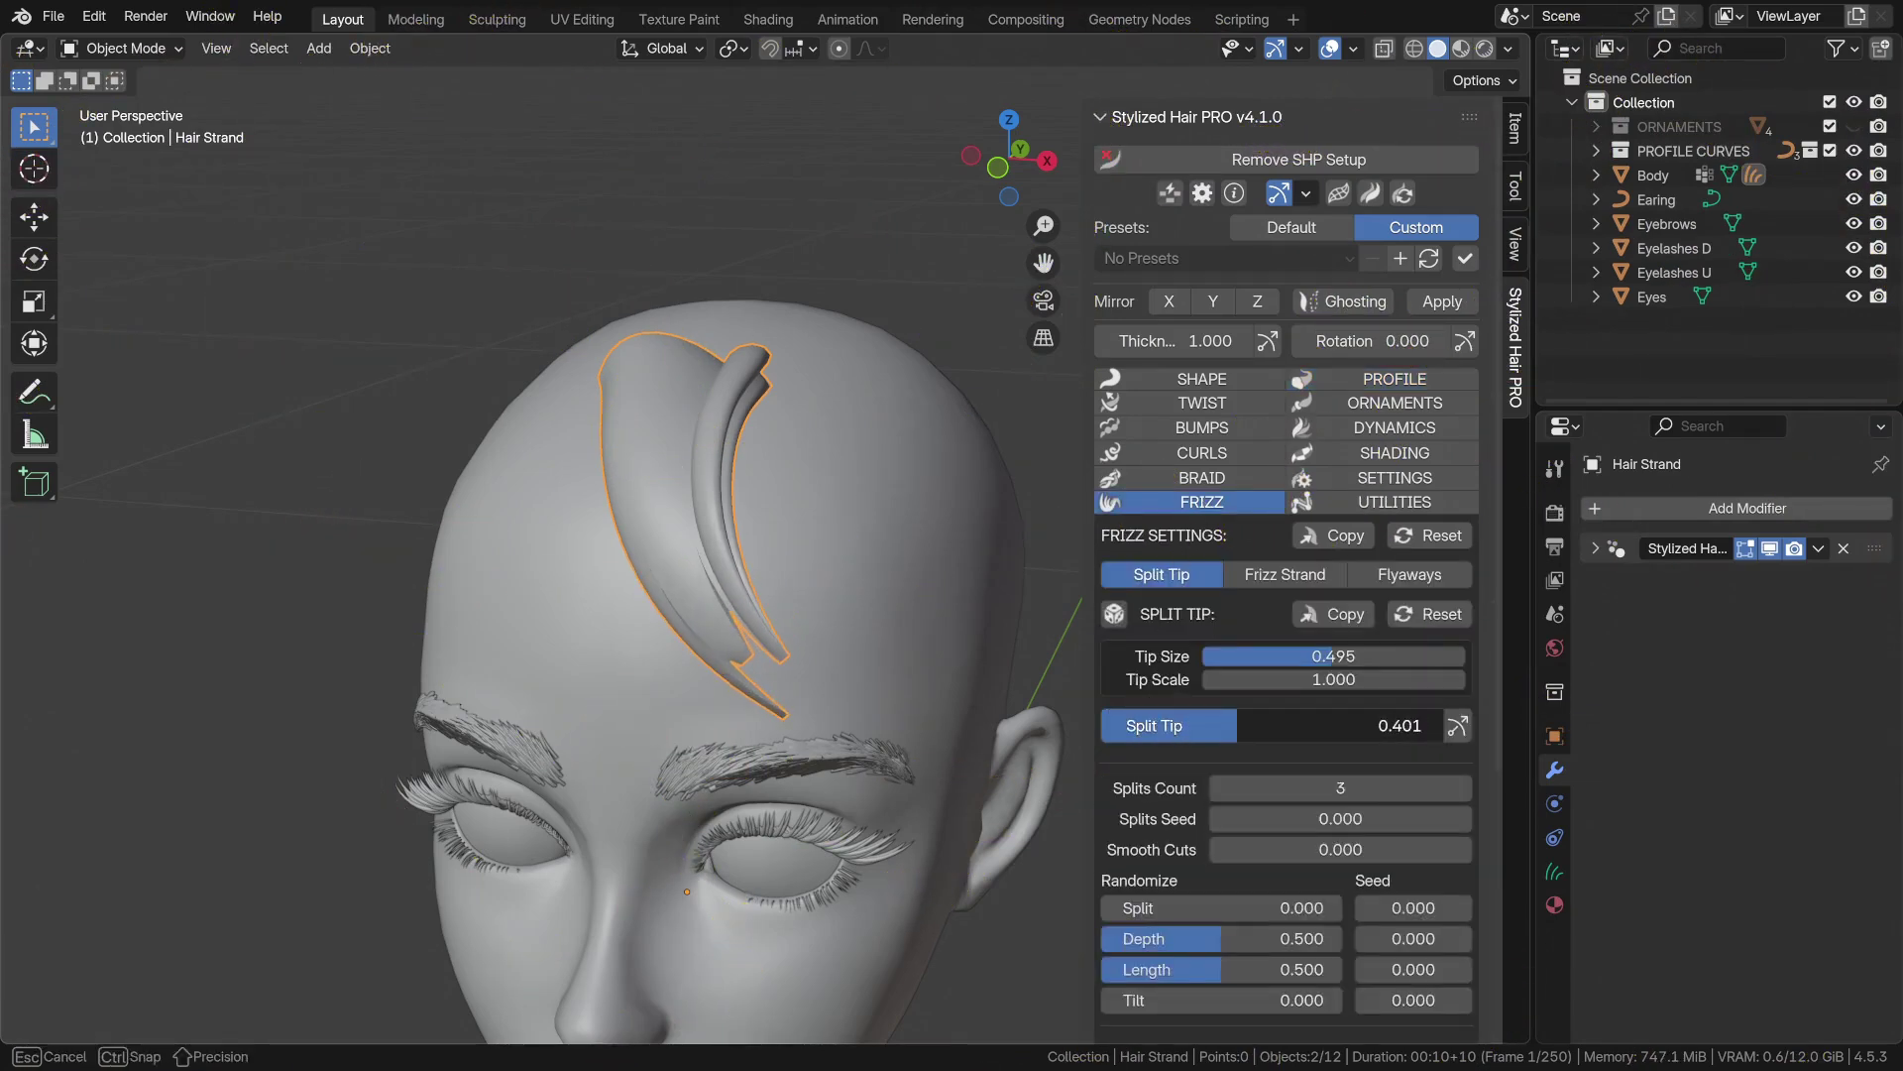
middle_drag(879, 649, 930, 603)
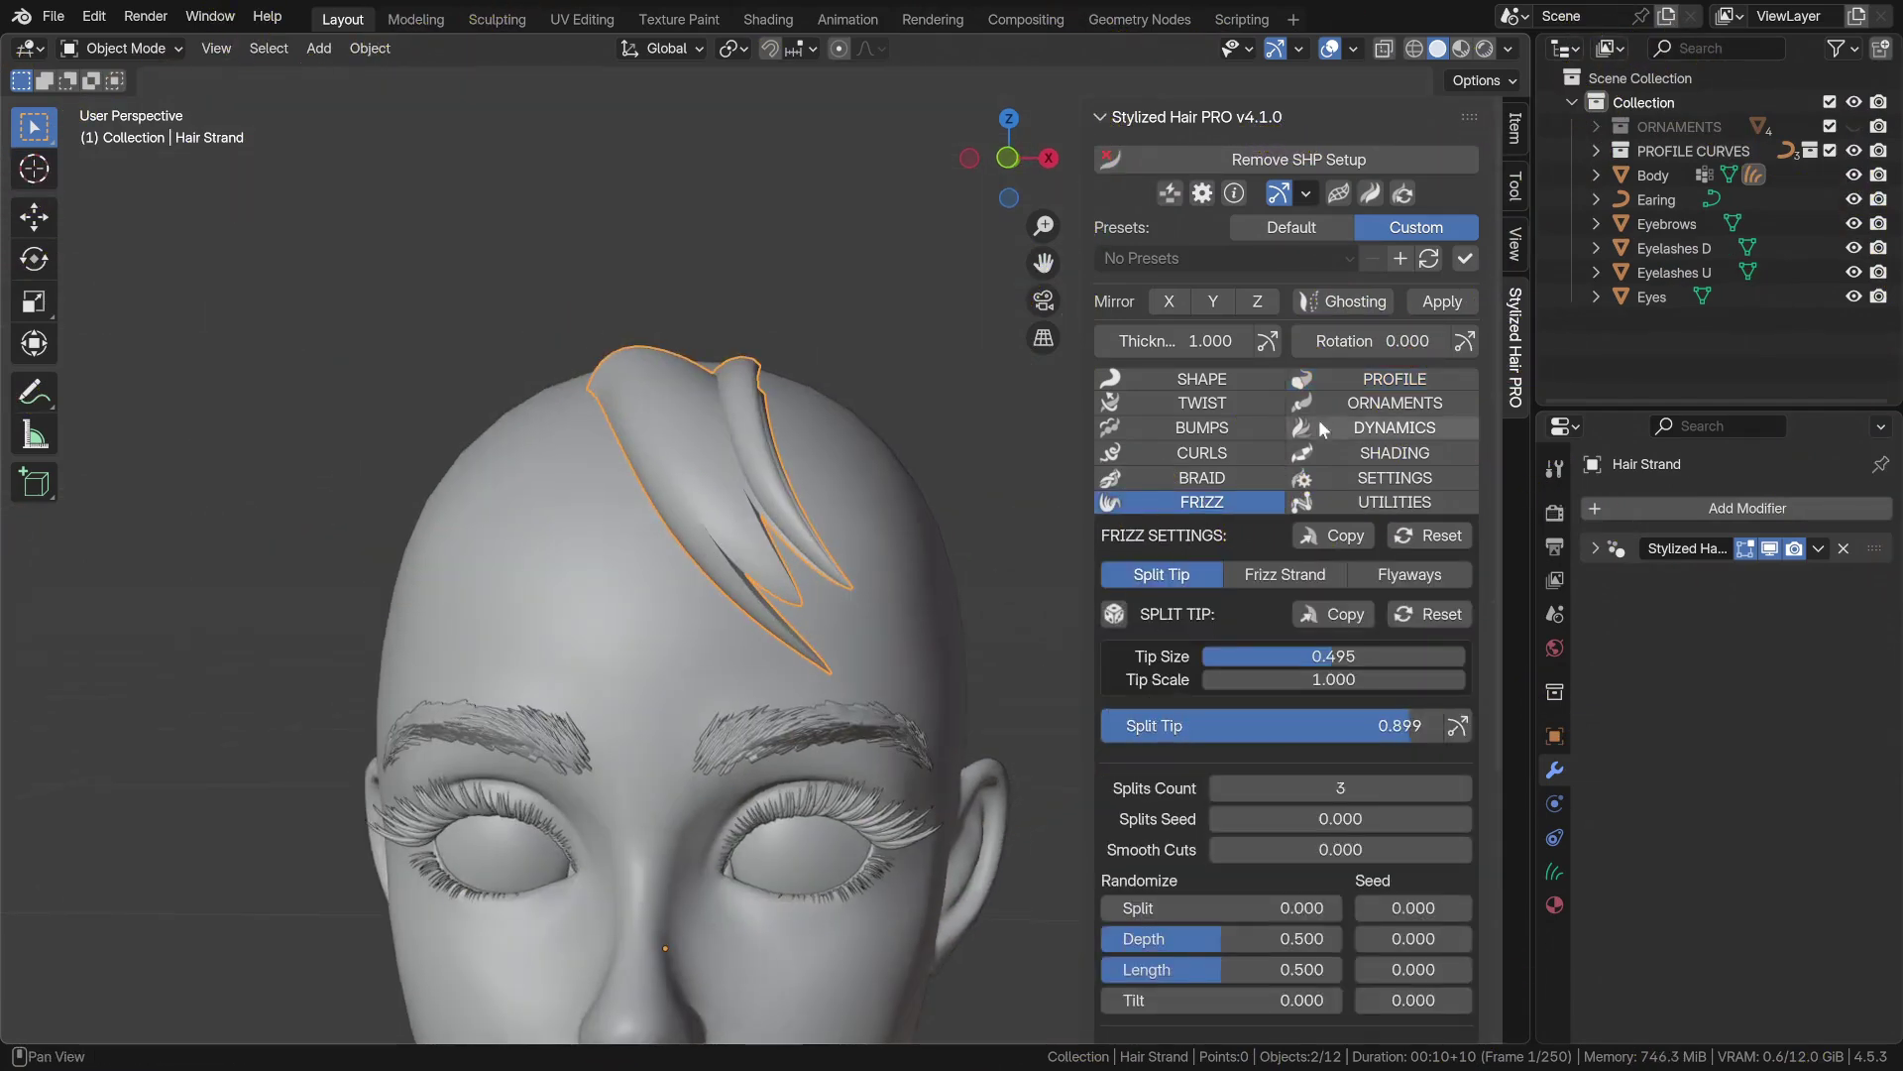
click(1395, 385)
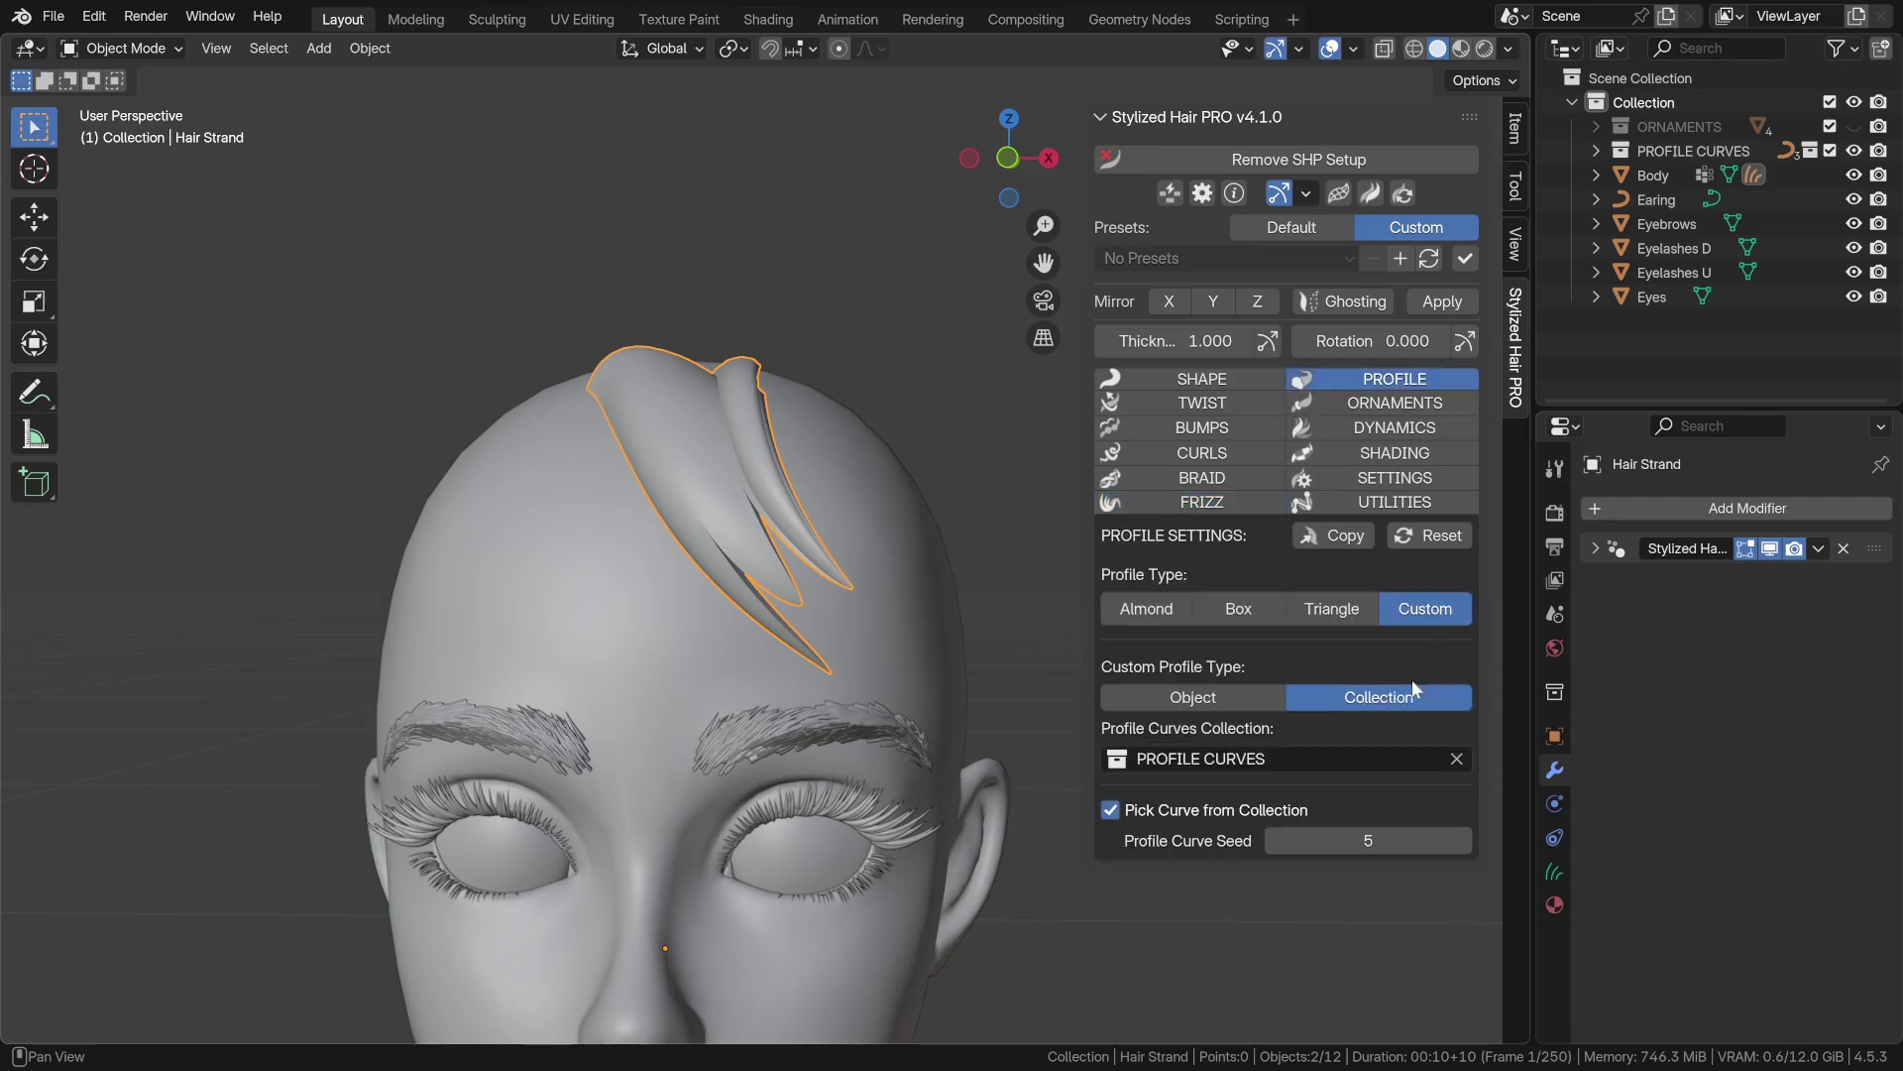
click(1166, 508)
middle_drag(860, 616, 894, 601)
drag(1398, 725, 1191, 726)
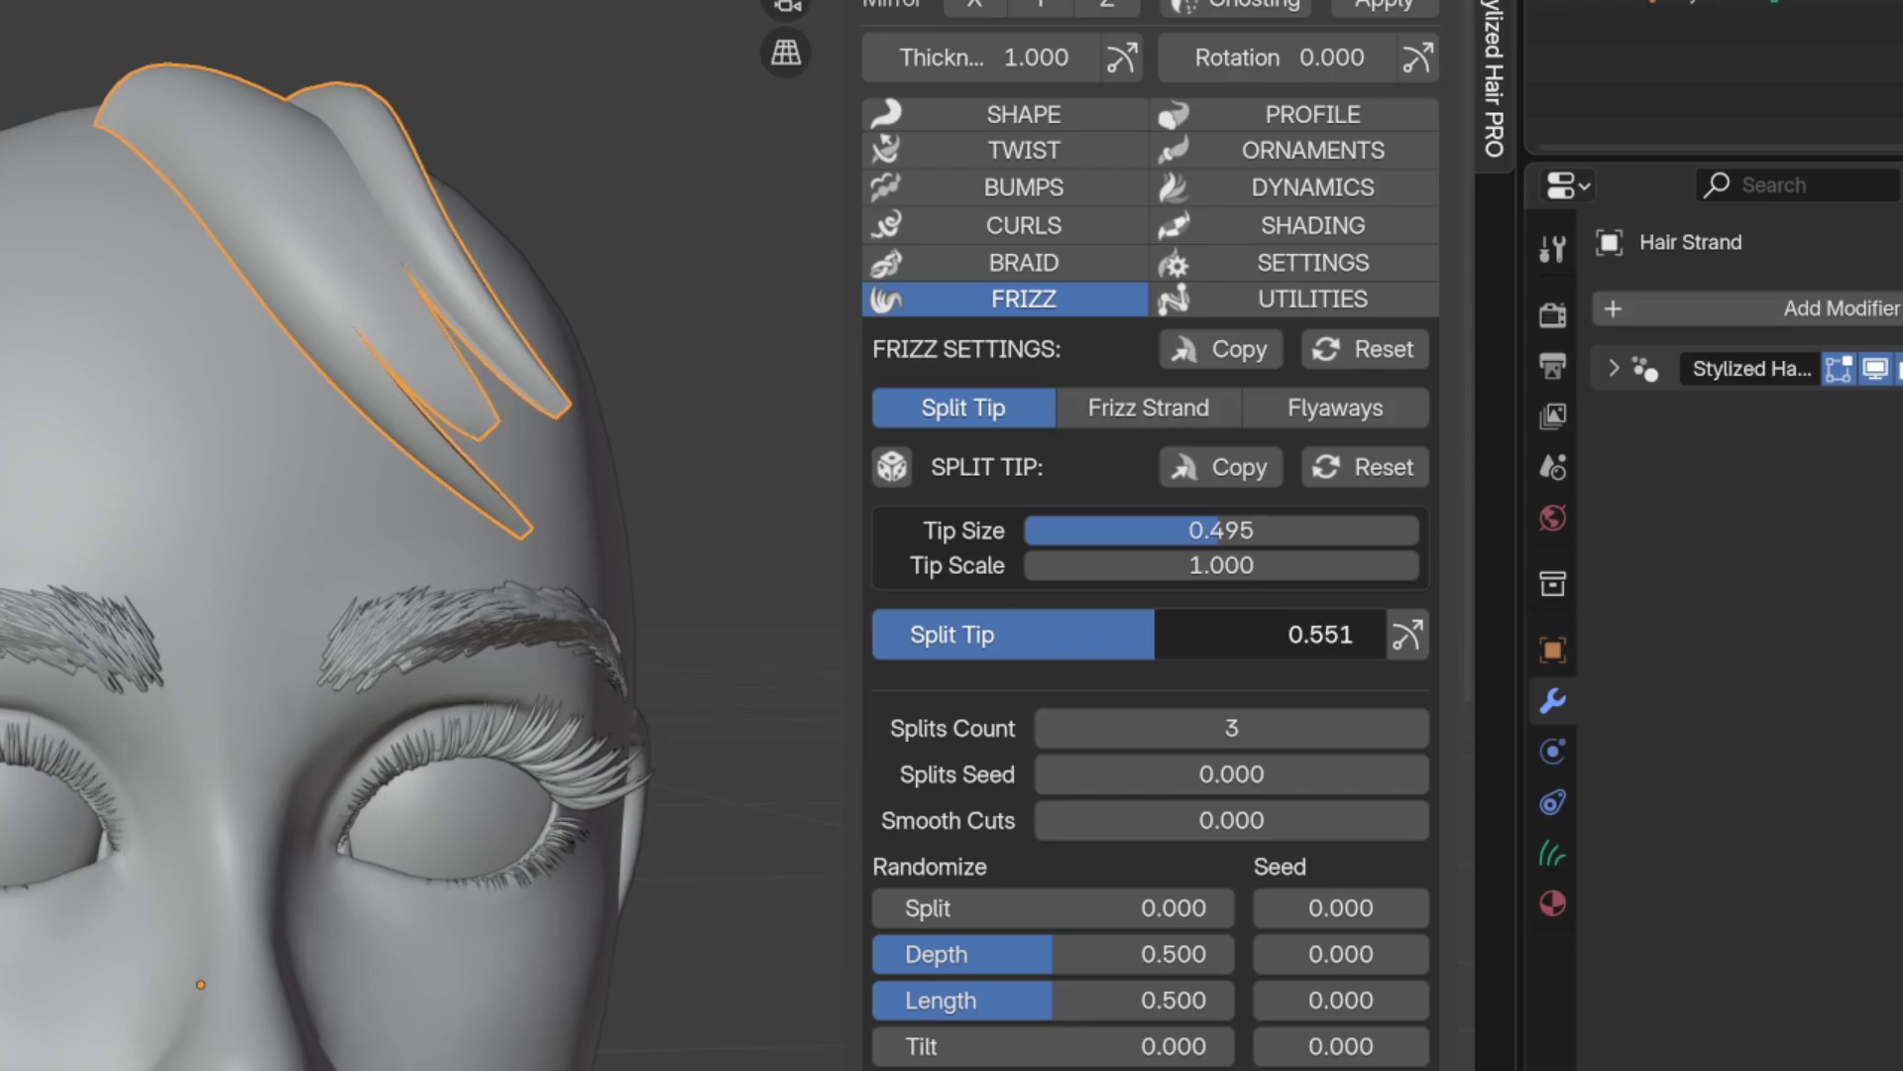
drag(1155, 634, 872, 634)
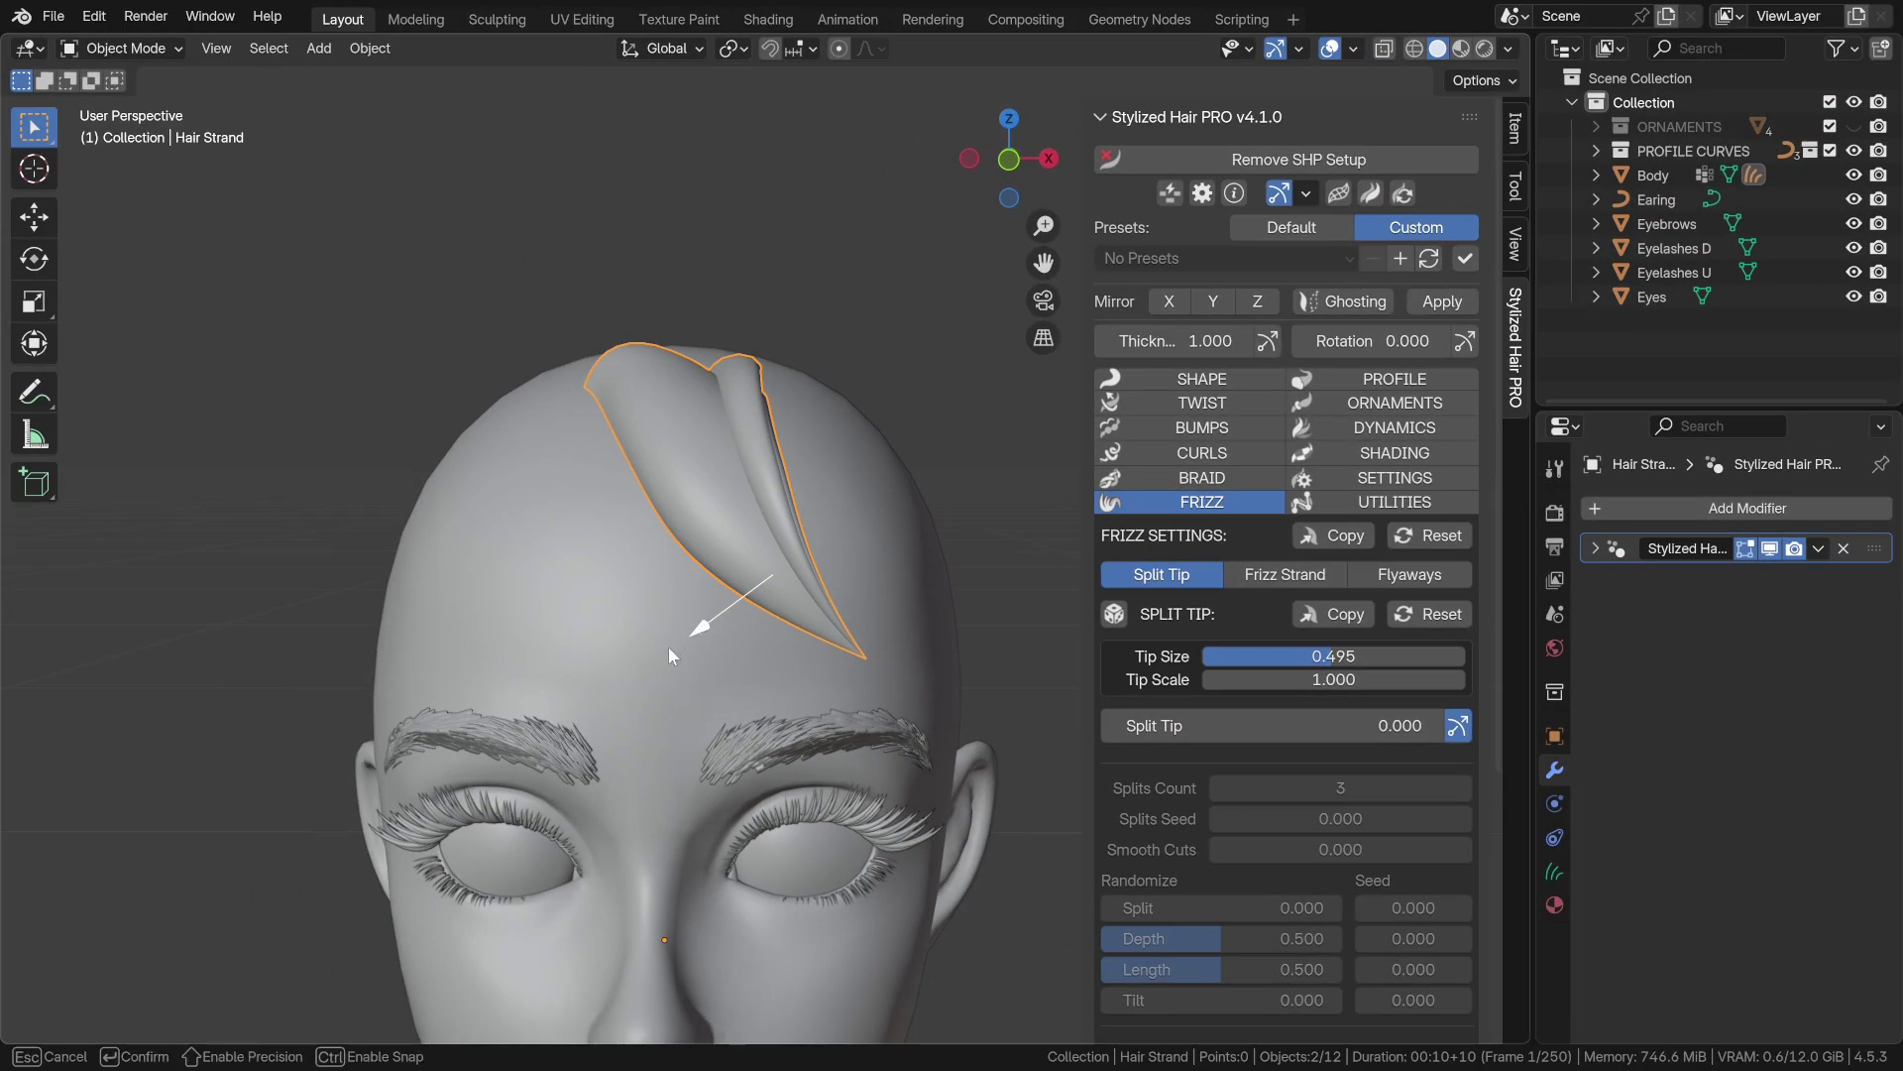
Split the hair strand's tip at full strength, 1.000, with a Splits Count of 4
drag(668, 647, 555, 724)
mouse_move(783, 753)
middle_down()
mouse_move(823, 752)
mouse_move(788, 760)
middle_up()
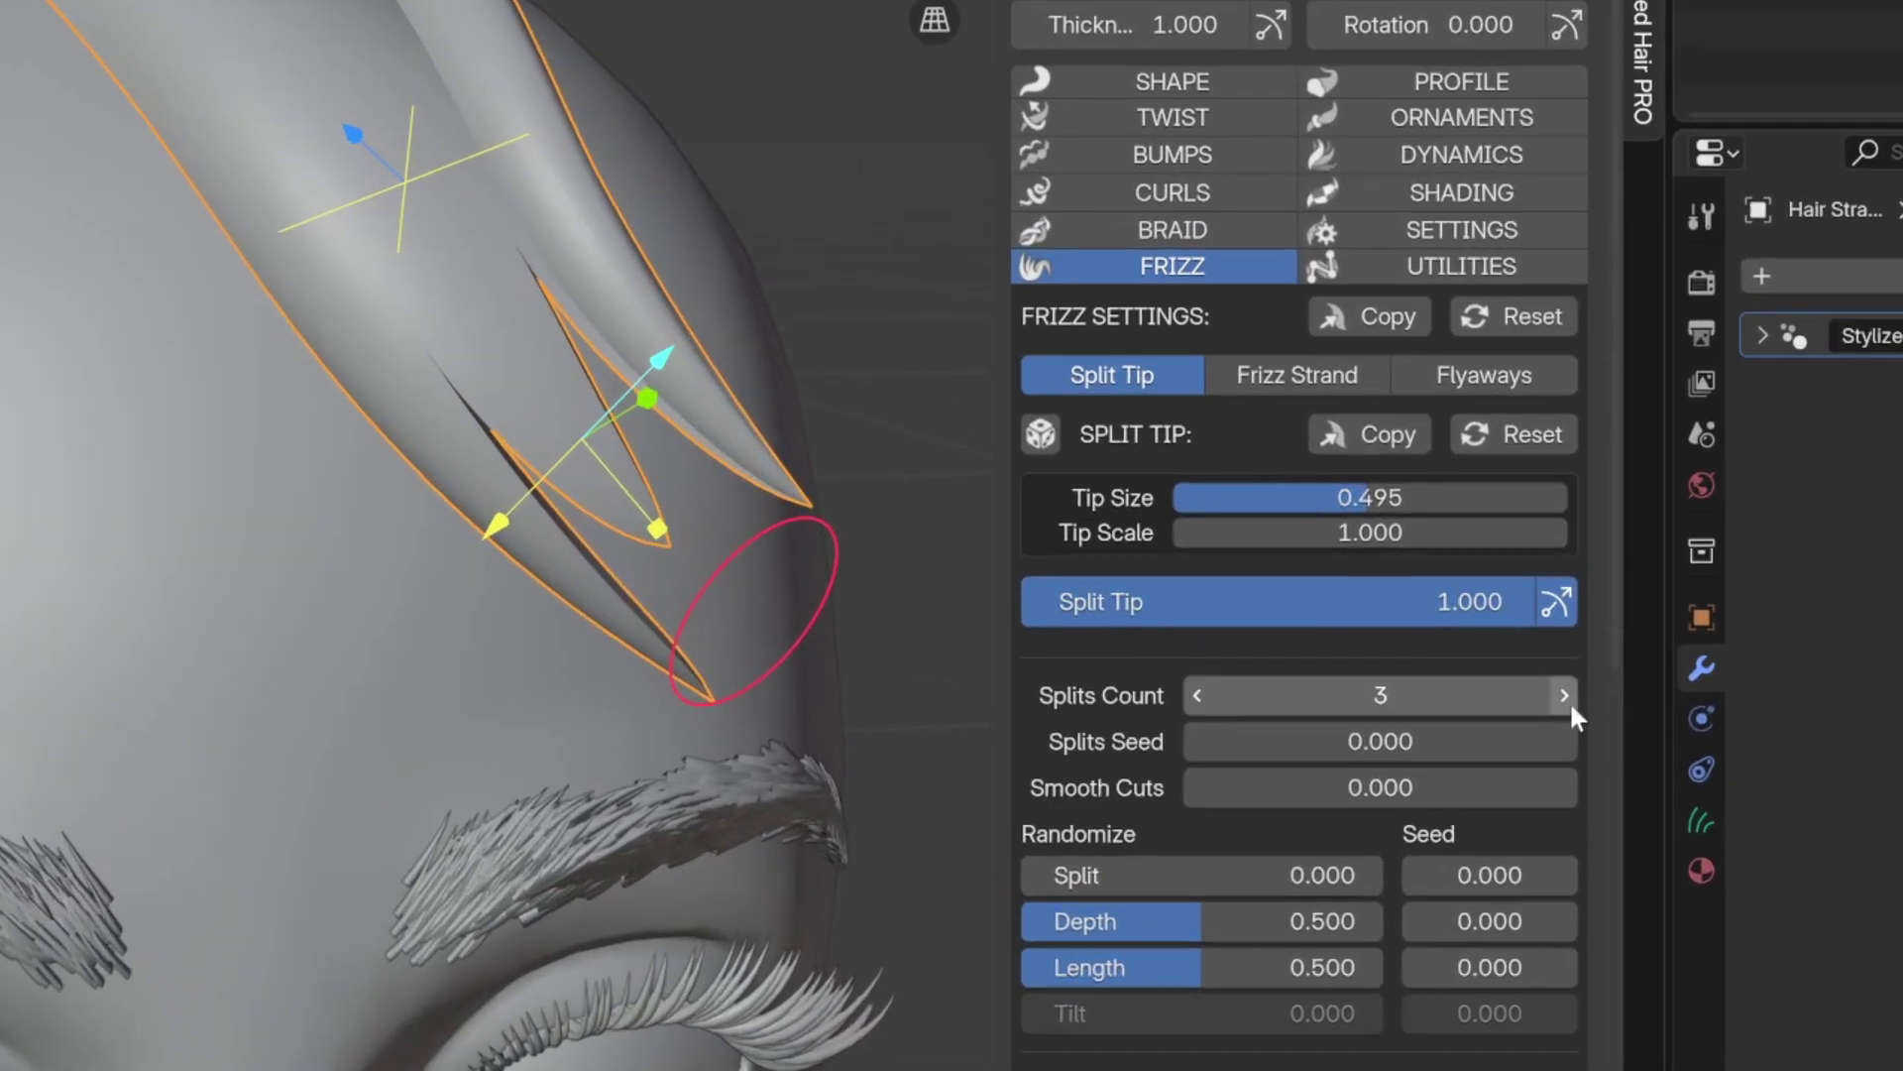
click(1565, 698)
click(1566, 698)
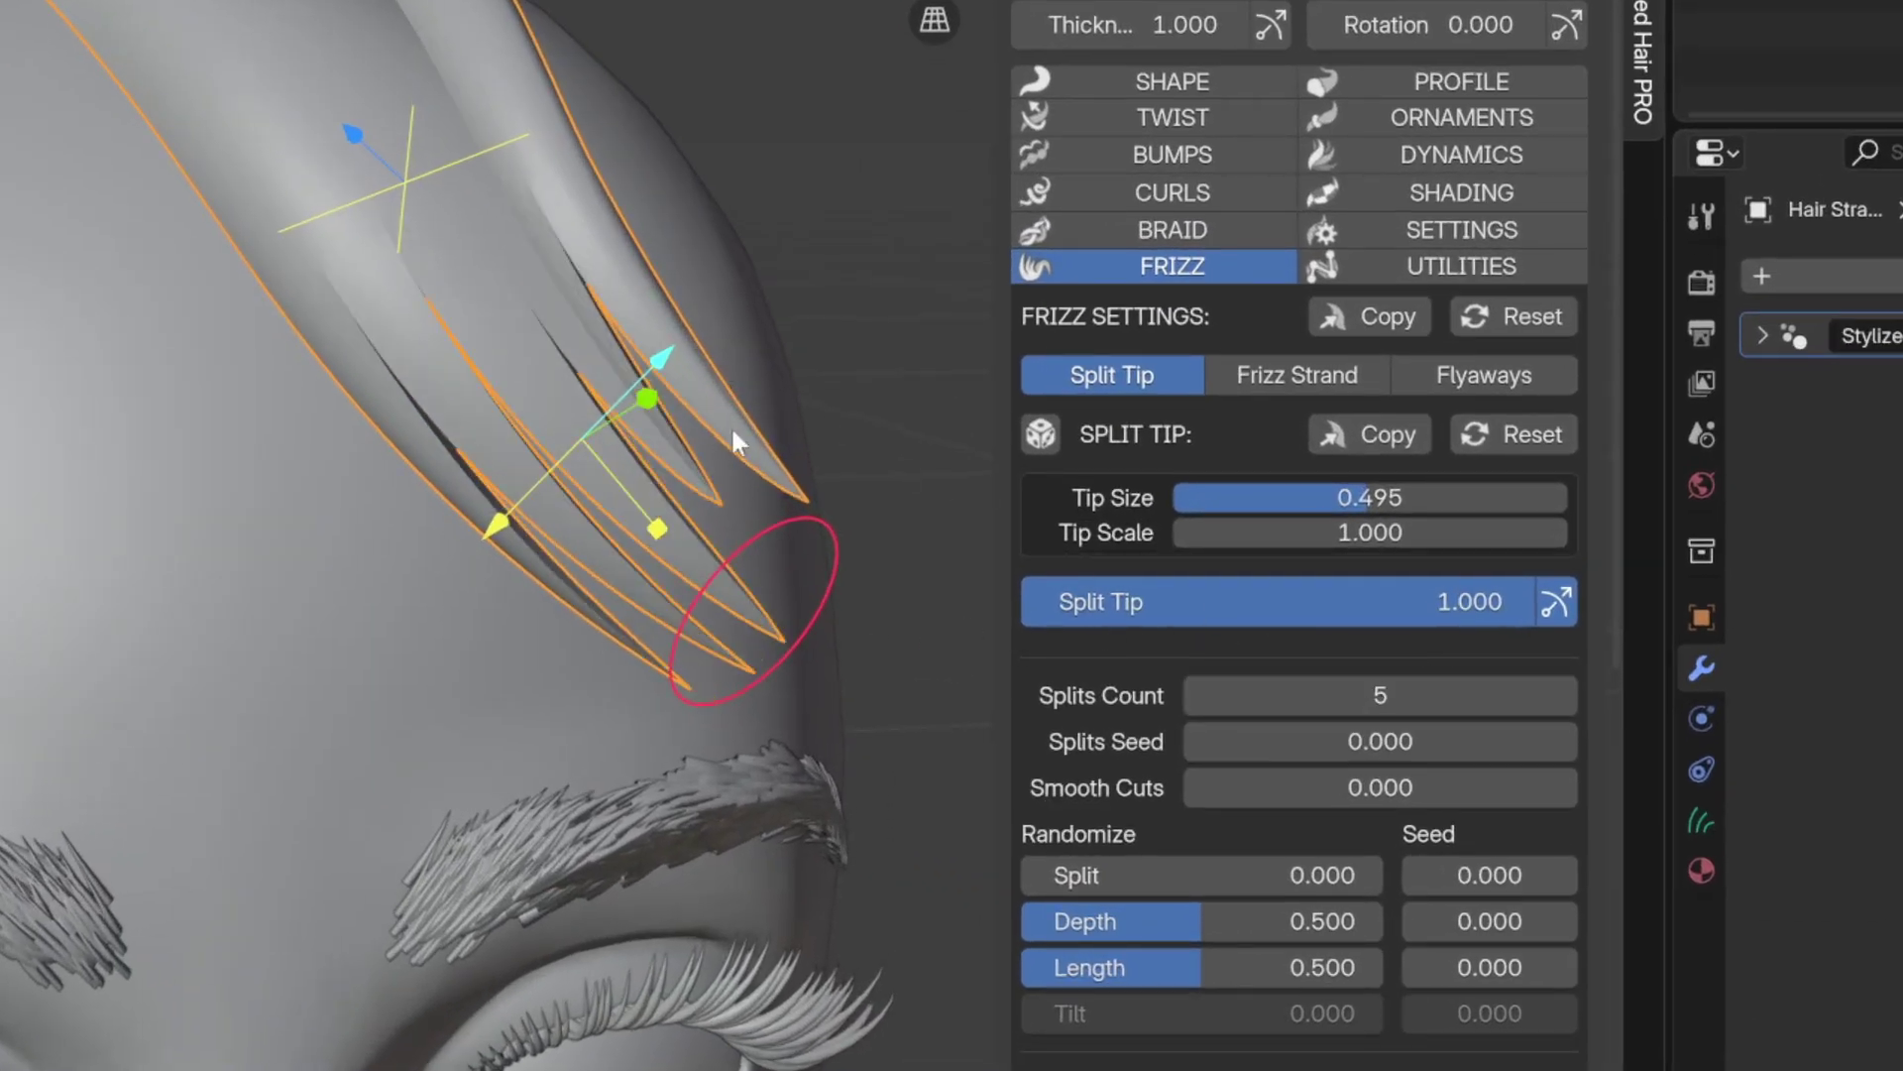
click(1197, 697)
click(1196, 697)
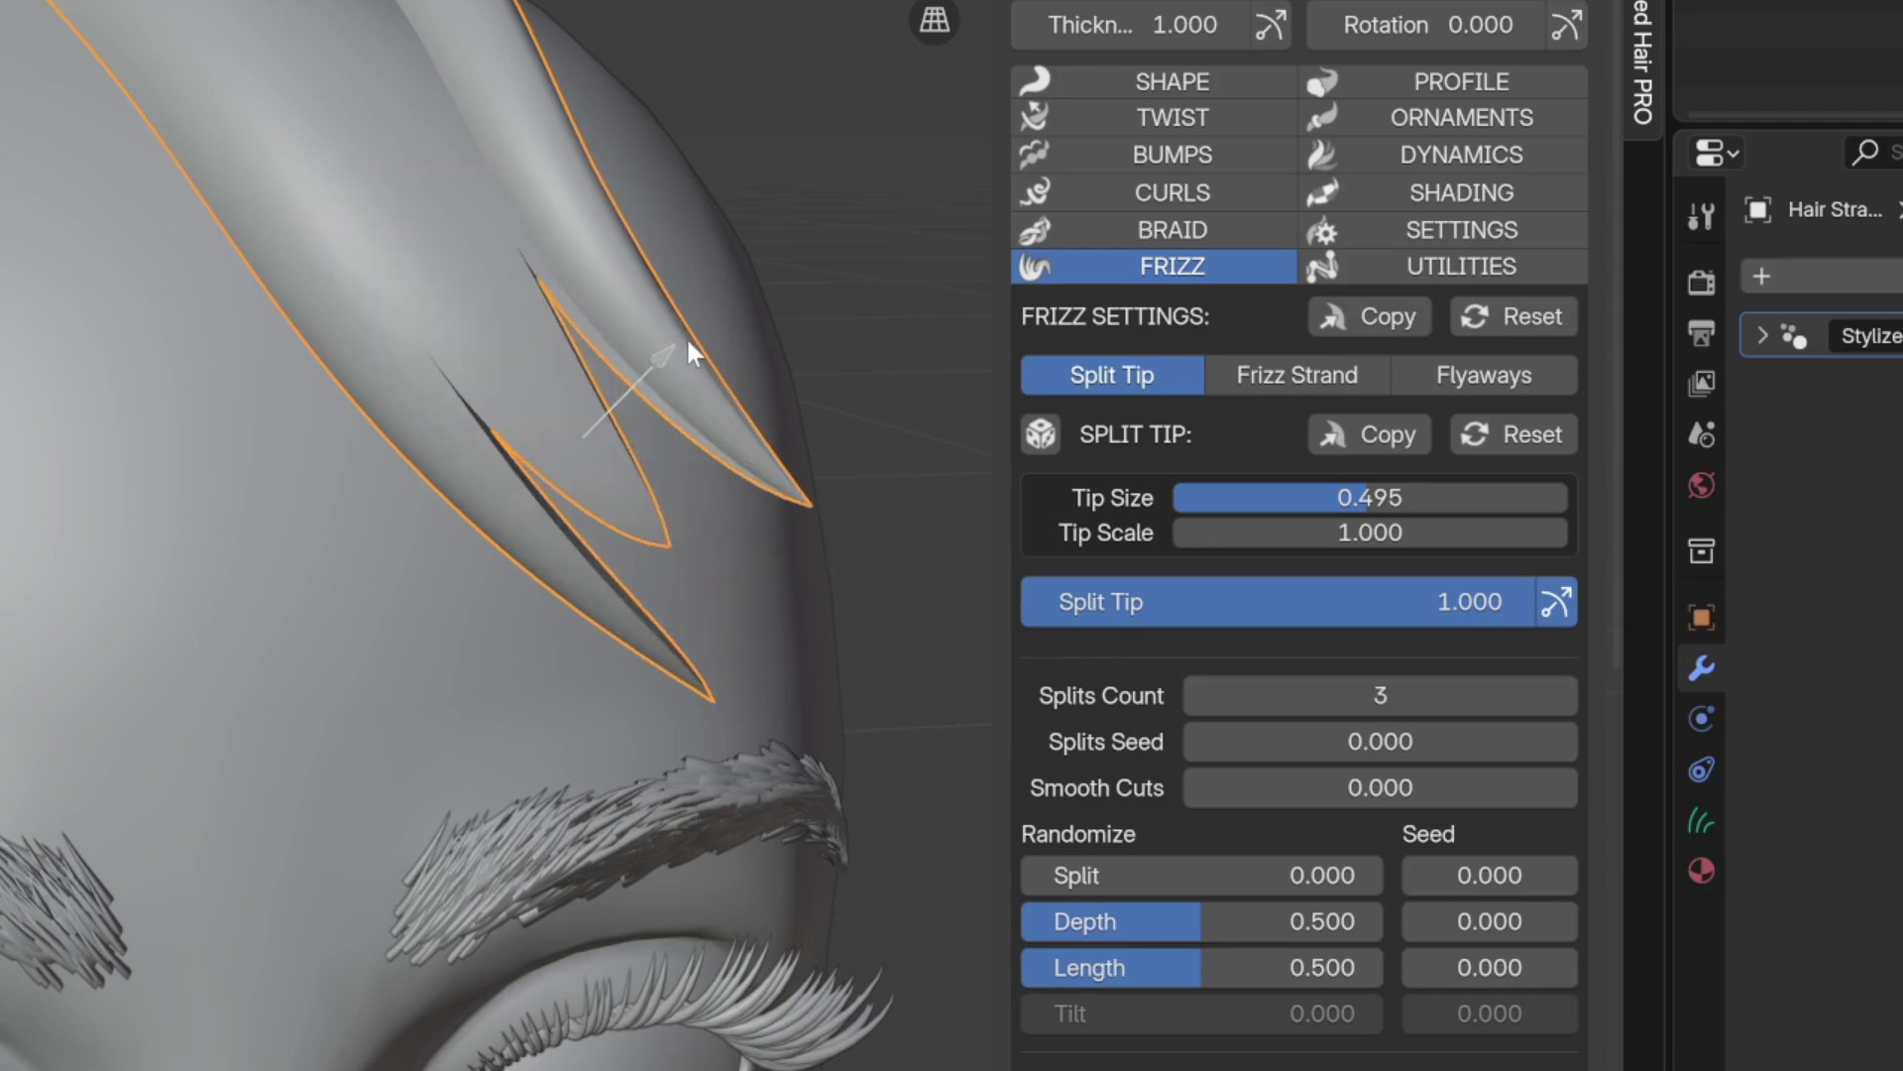
mouse_move(682, 345)
mouse_down()
mouse_move(769, 254)
mouse_move(697, 314)
mouse_up()
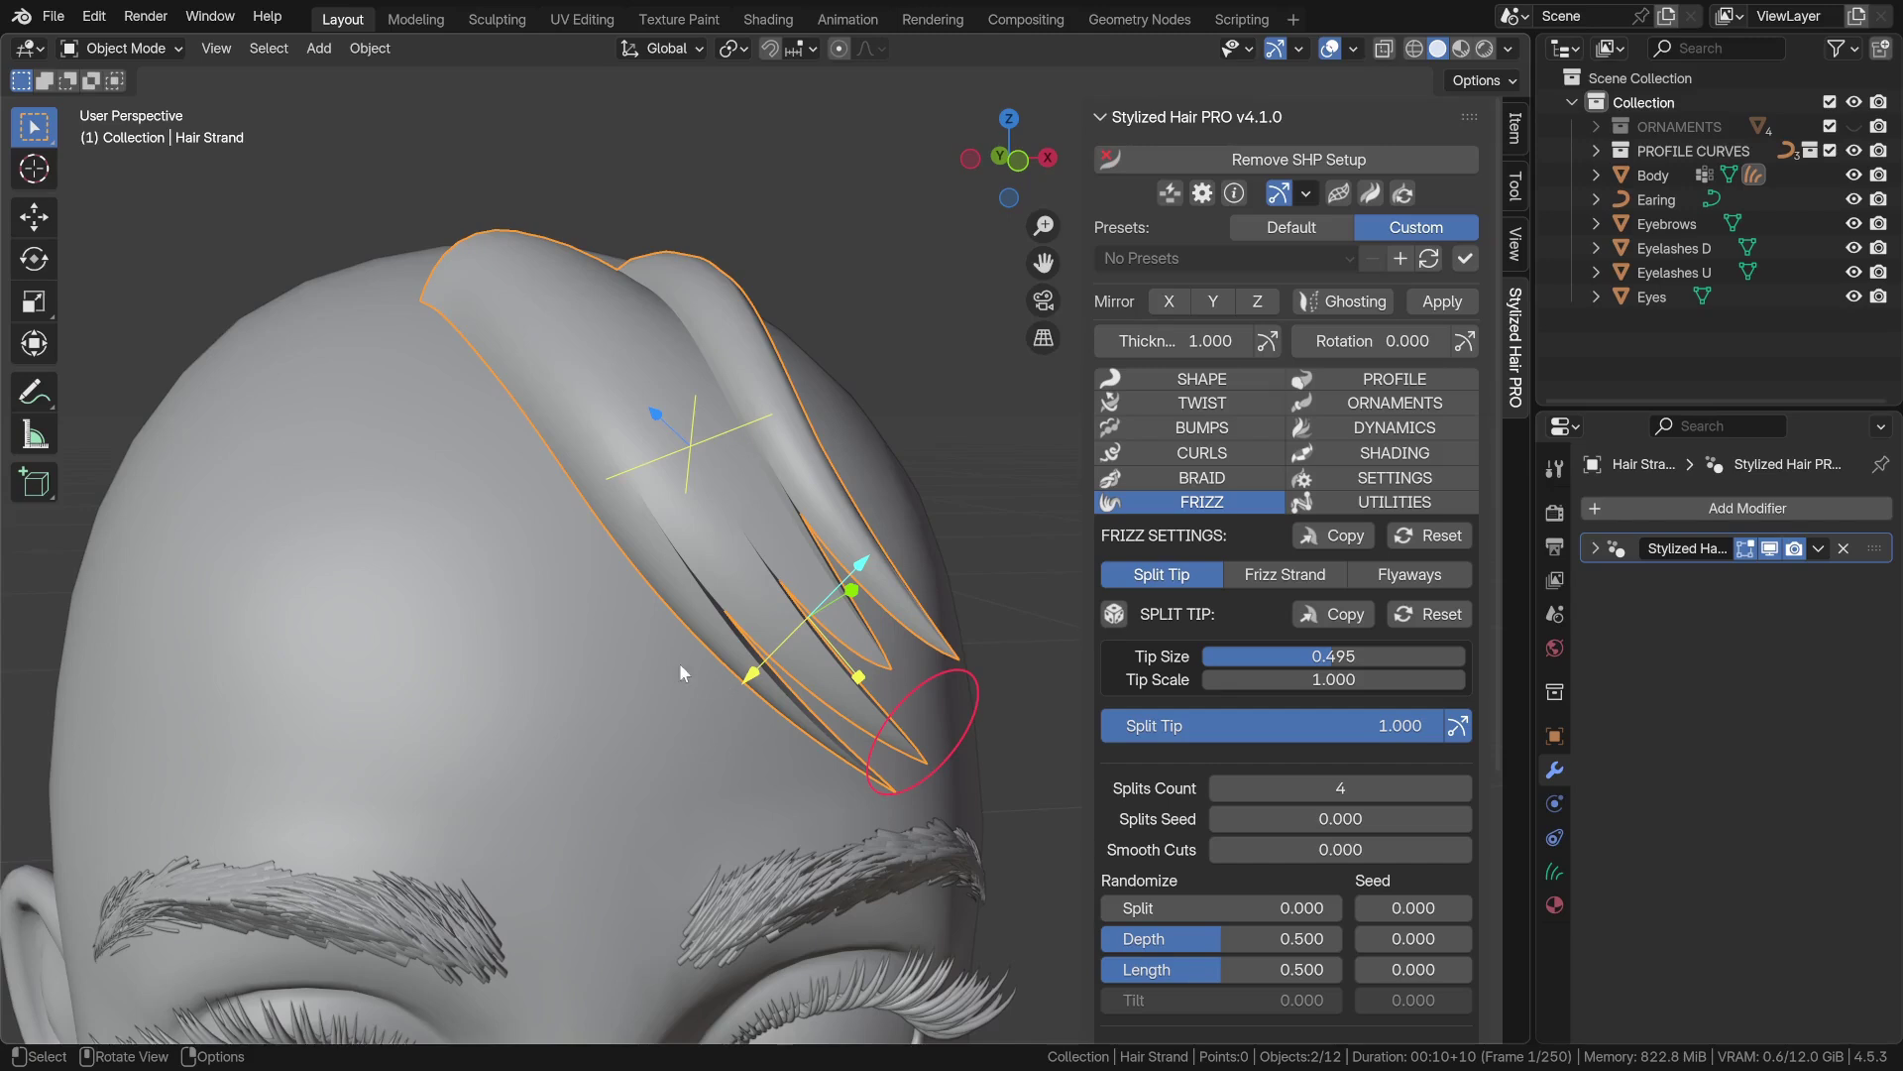
Set the split tip's Tip Size to 0.520 and vary the cuts with a Splits Seed of 0.281
middle_drag(753, 448, 776, 460)
drag(751, 419, 929, 701)
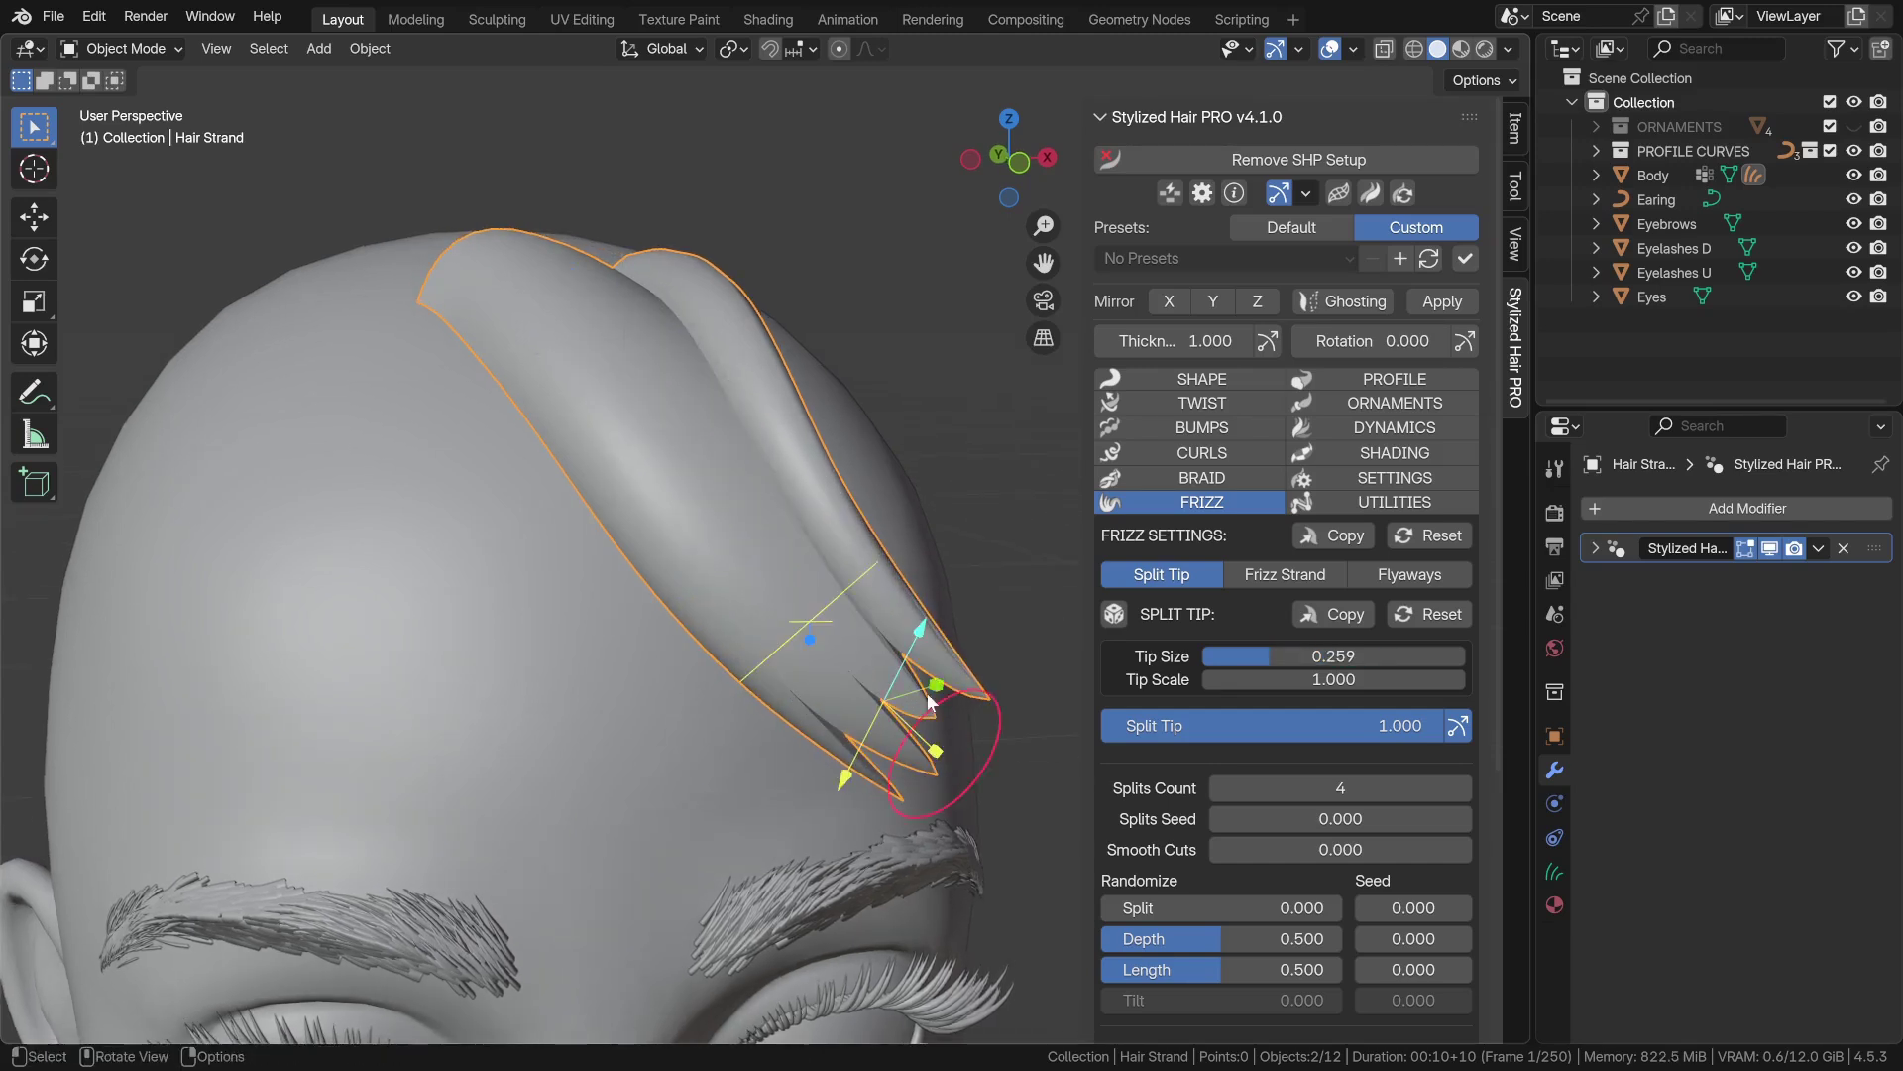
drag(846, 589, 694, 401)
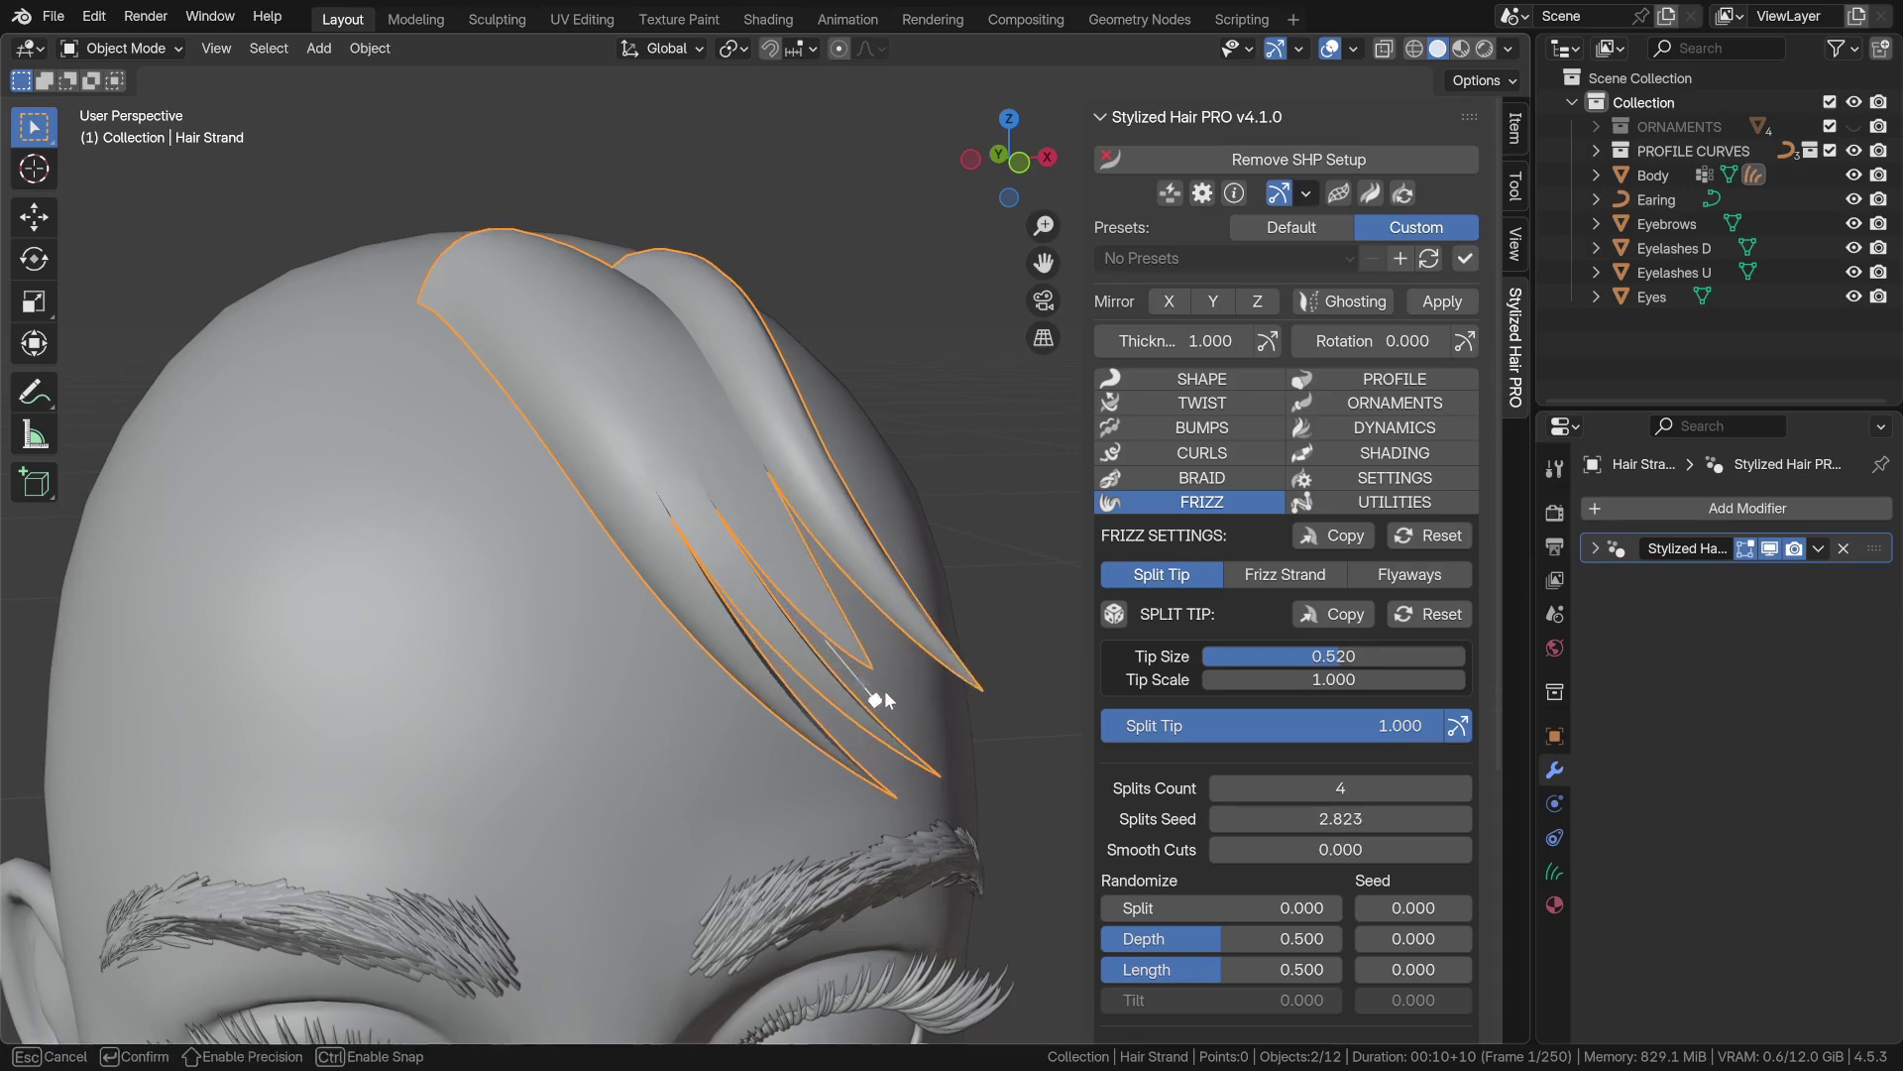
drag(885, 694, 783, 722)
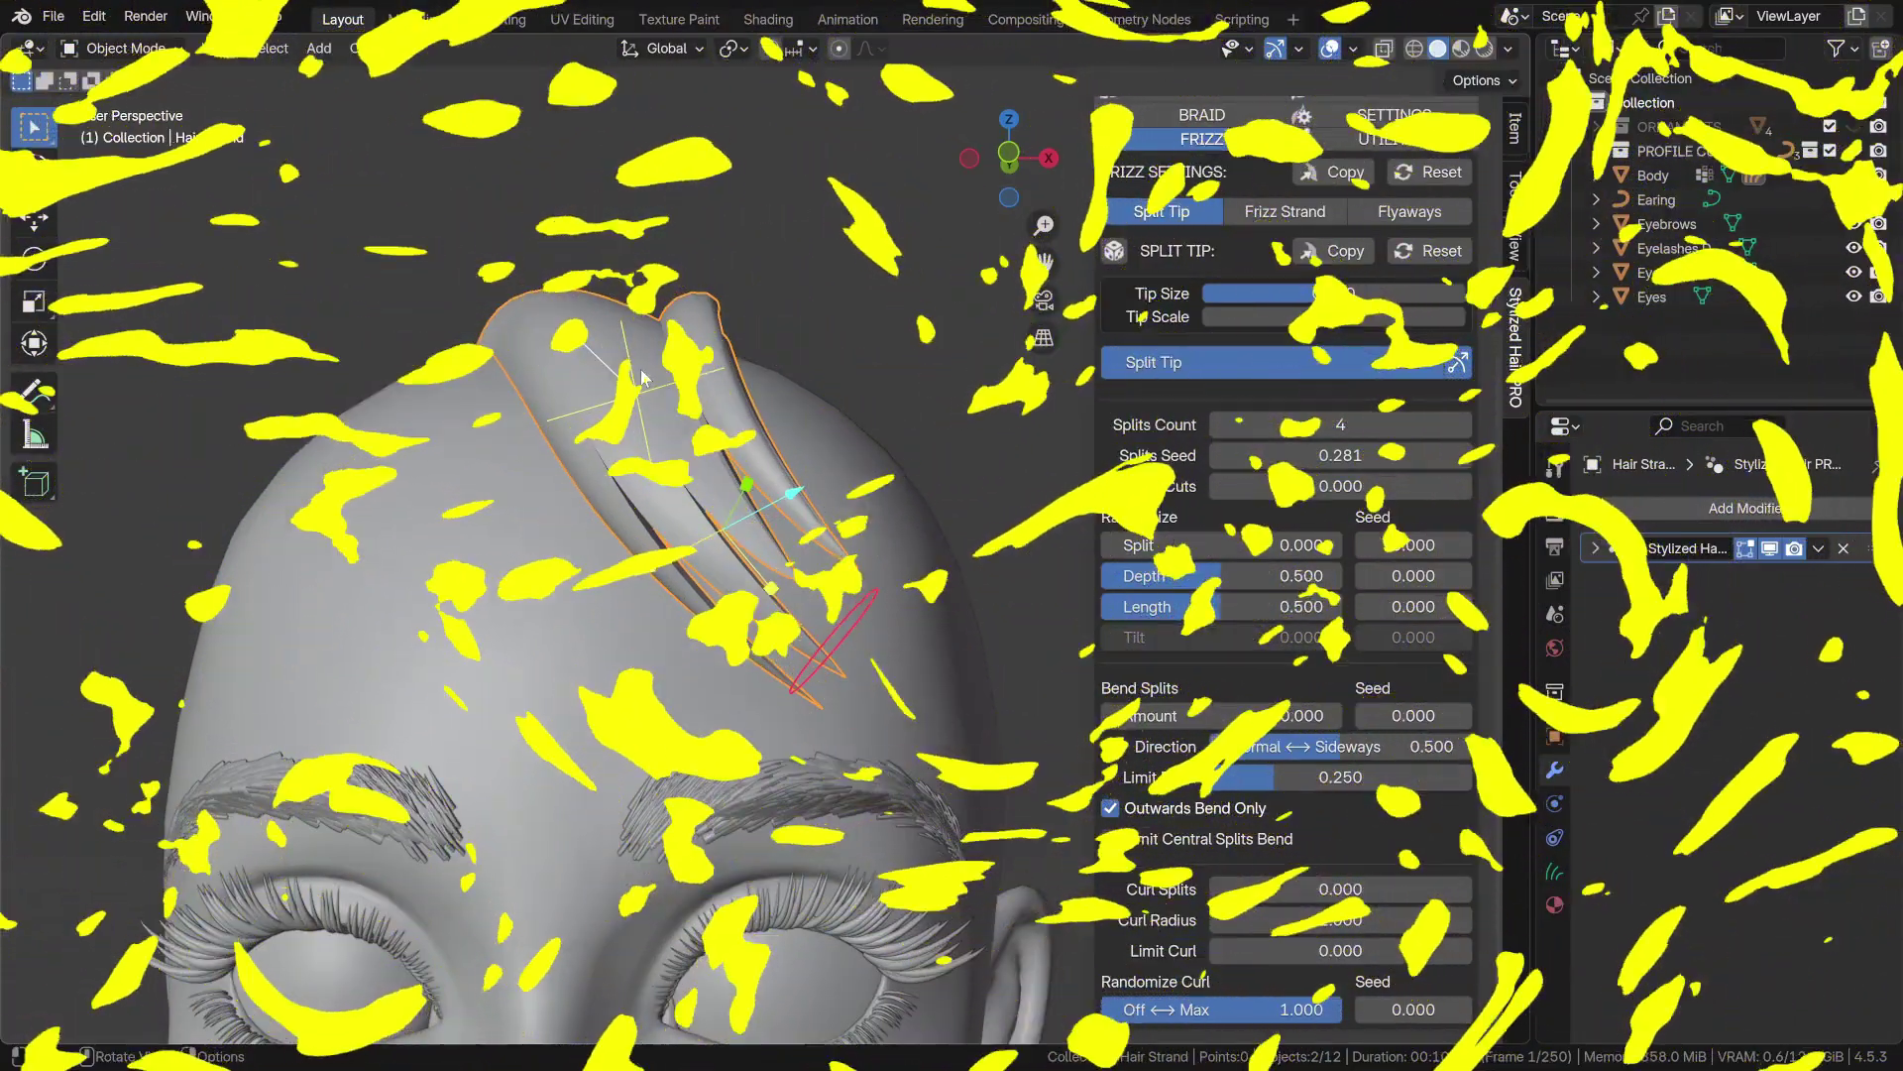
Bend the split tips by an amount of 0.777, with Limit Bend at 0.588 and bend seed 62.671
drag(592, 347, 479, 270)
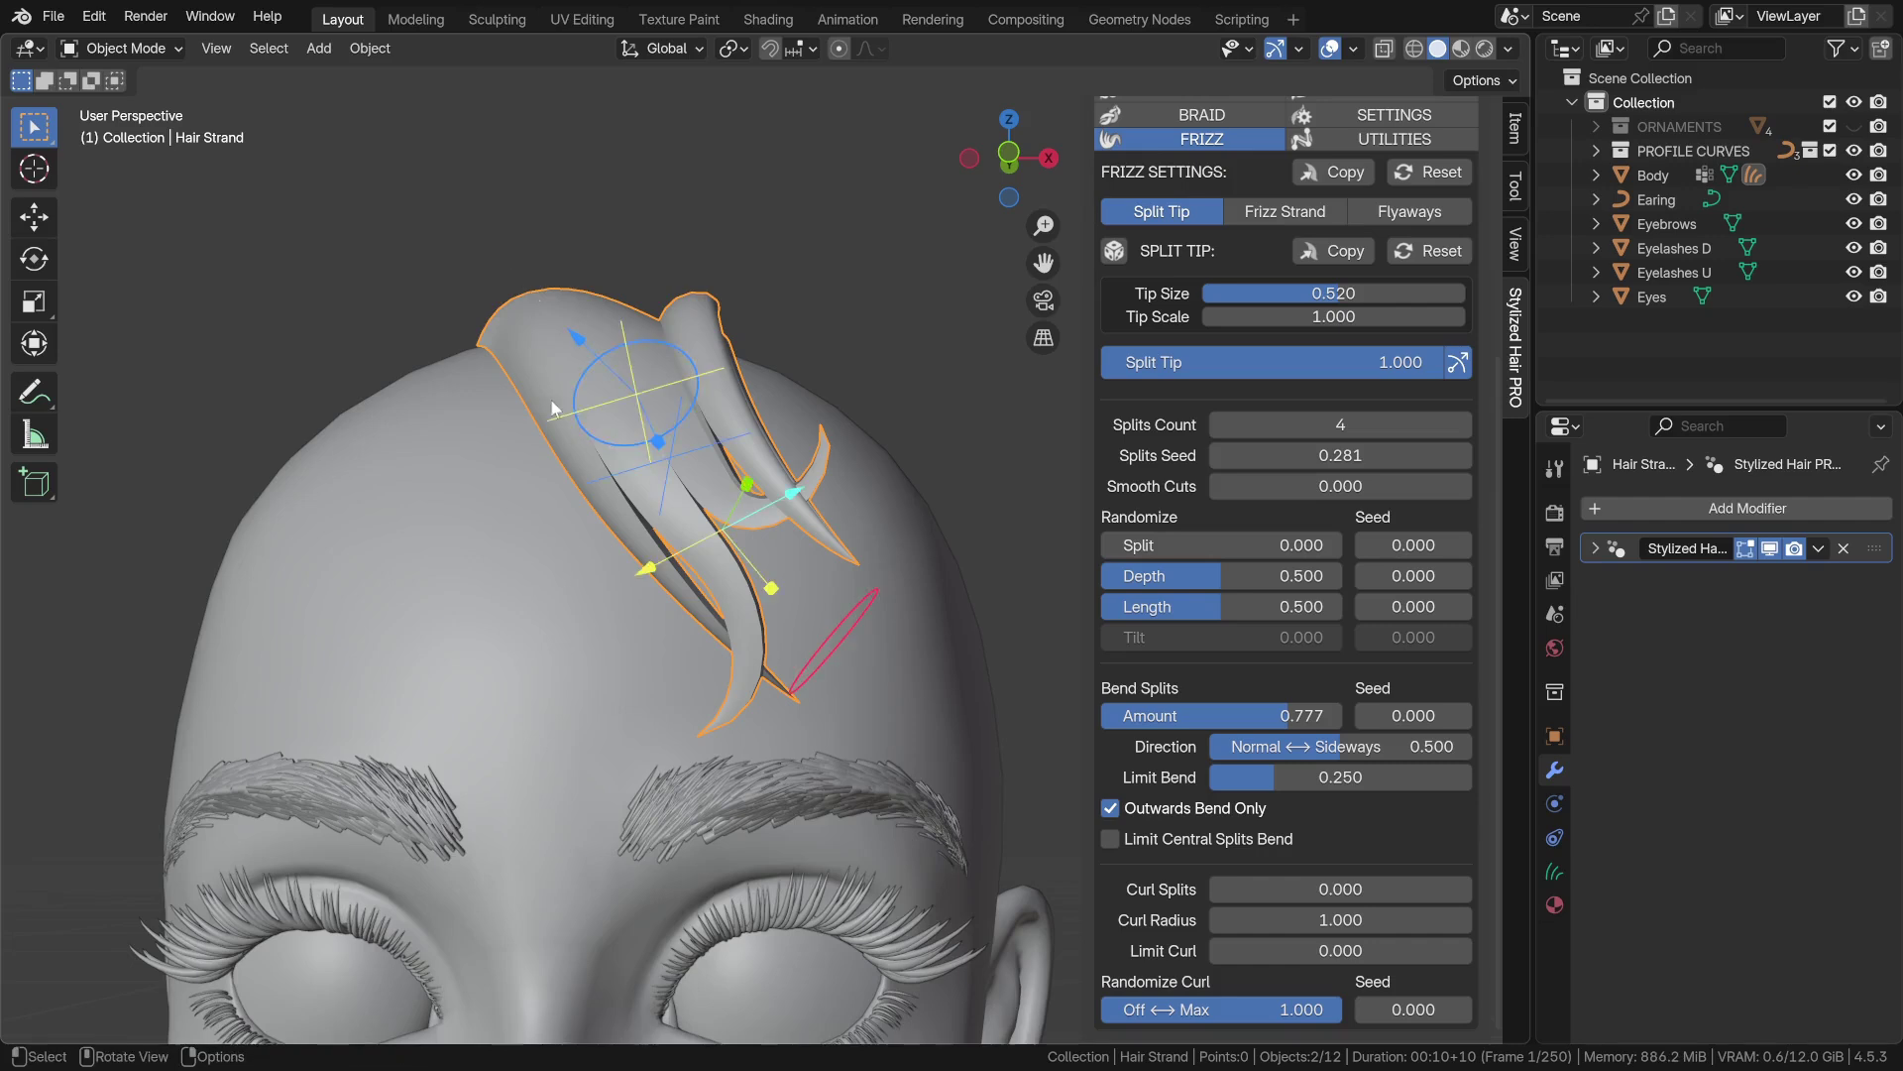
scroll(632, 491, up, 2)
drag(664, 484, 756, 615)
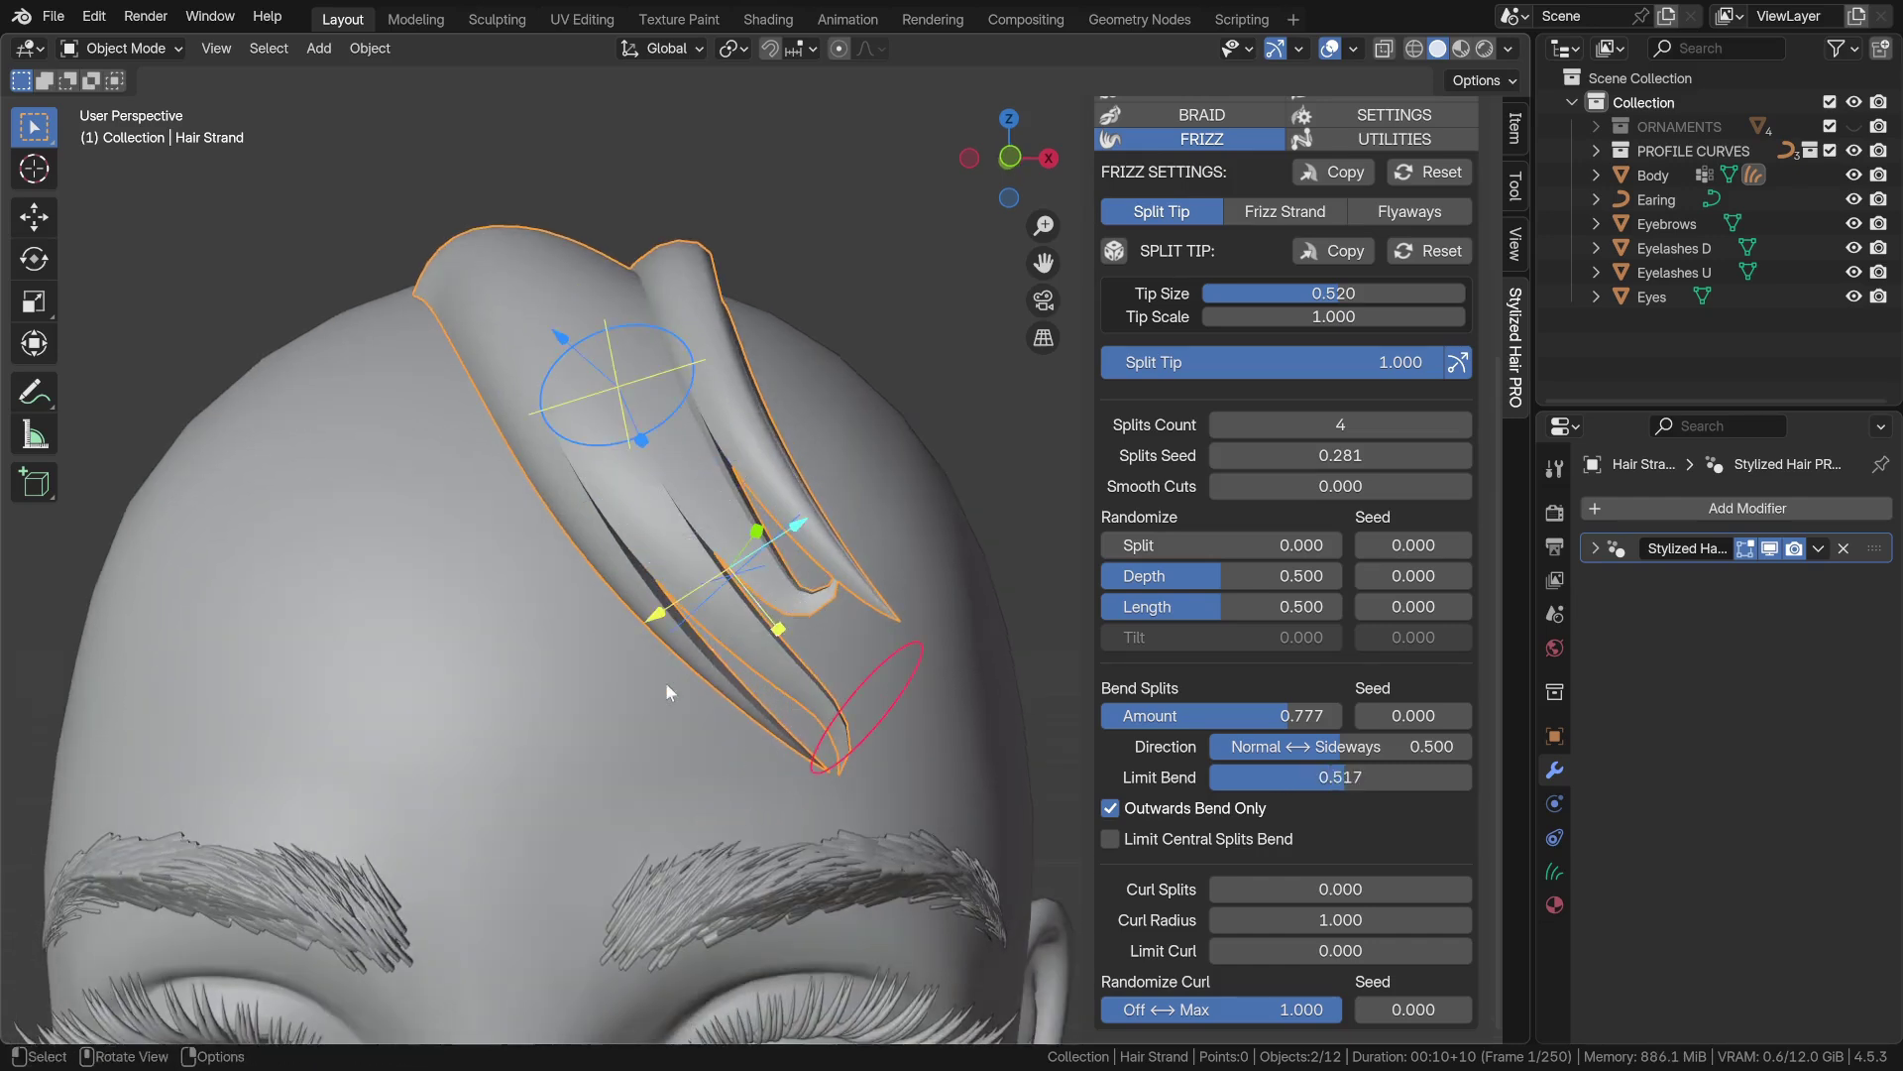
drag(652, 461, 634, 516)
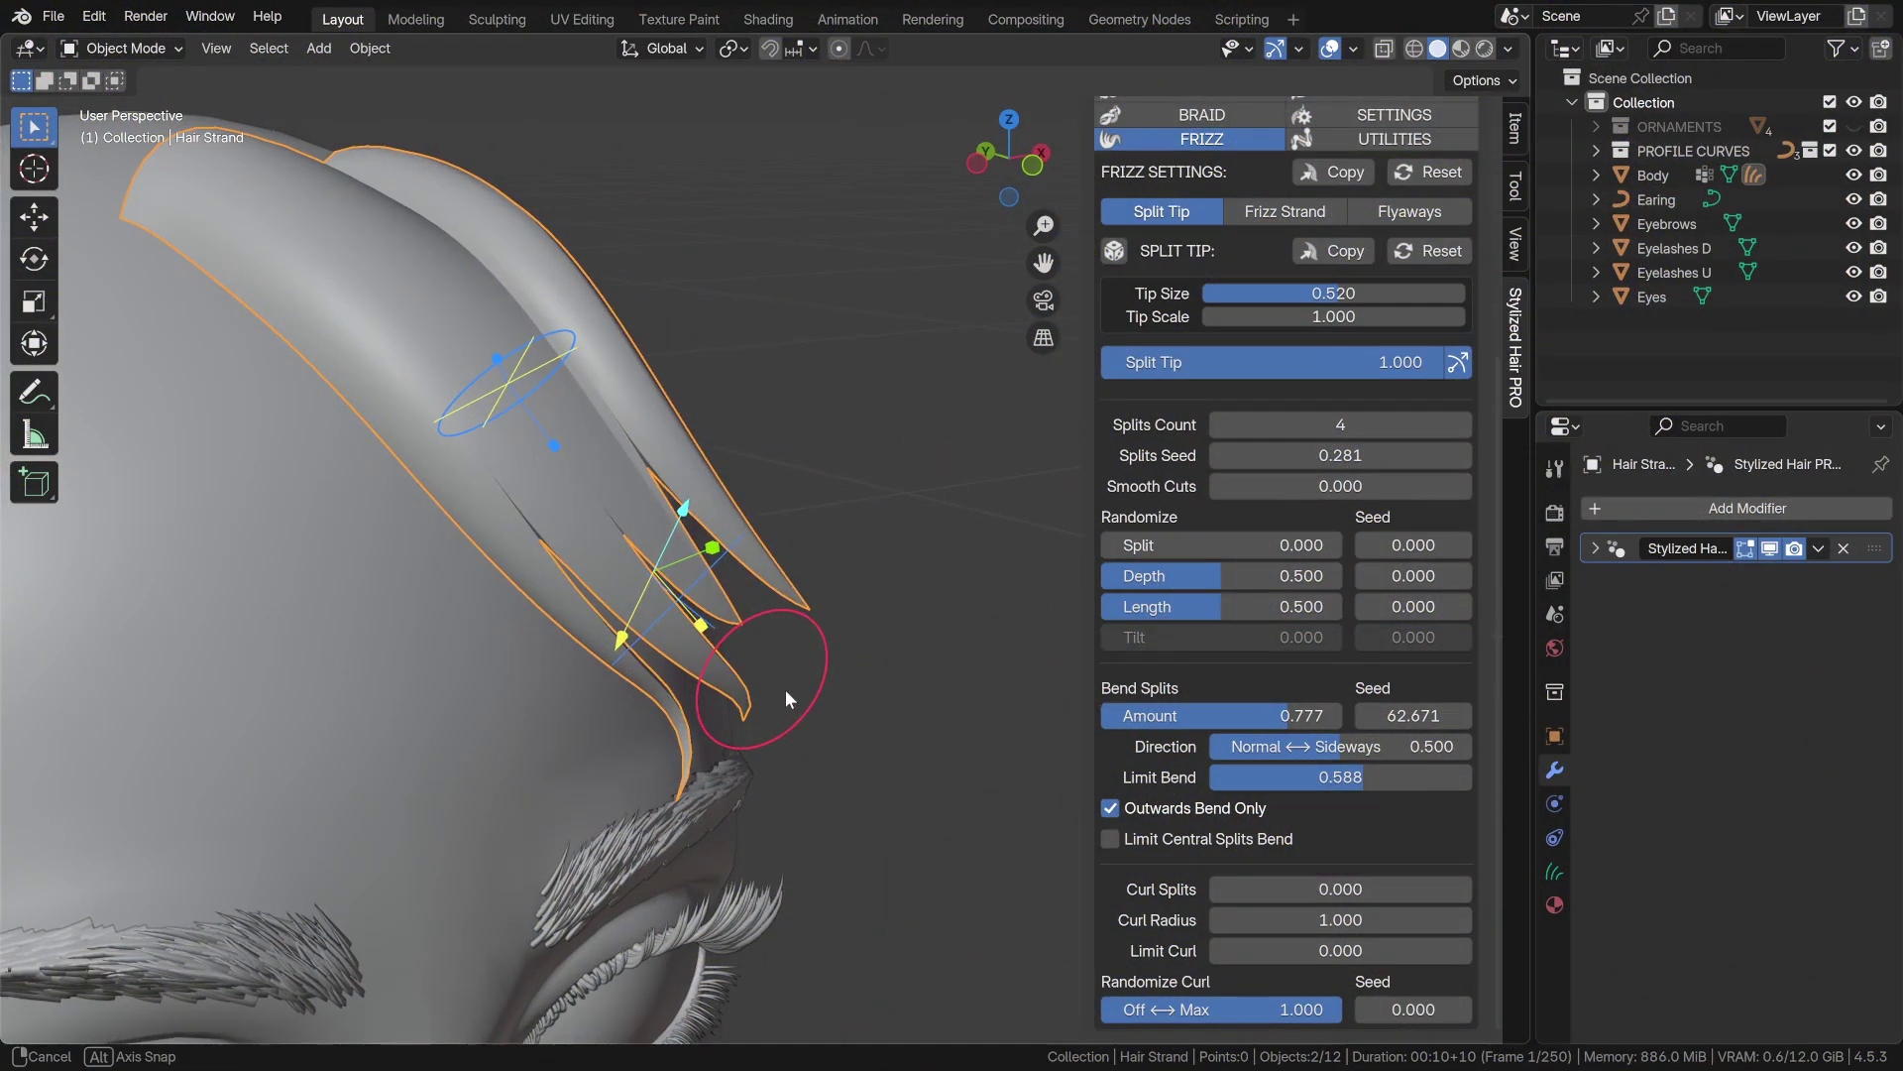
Curl the split tips with Curl Splits at 25.347 and Limit Curl at 0.519
drag(785, 688, 579, 674)
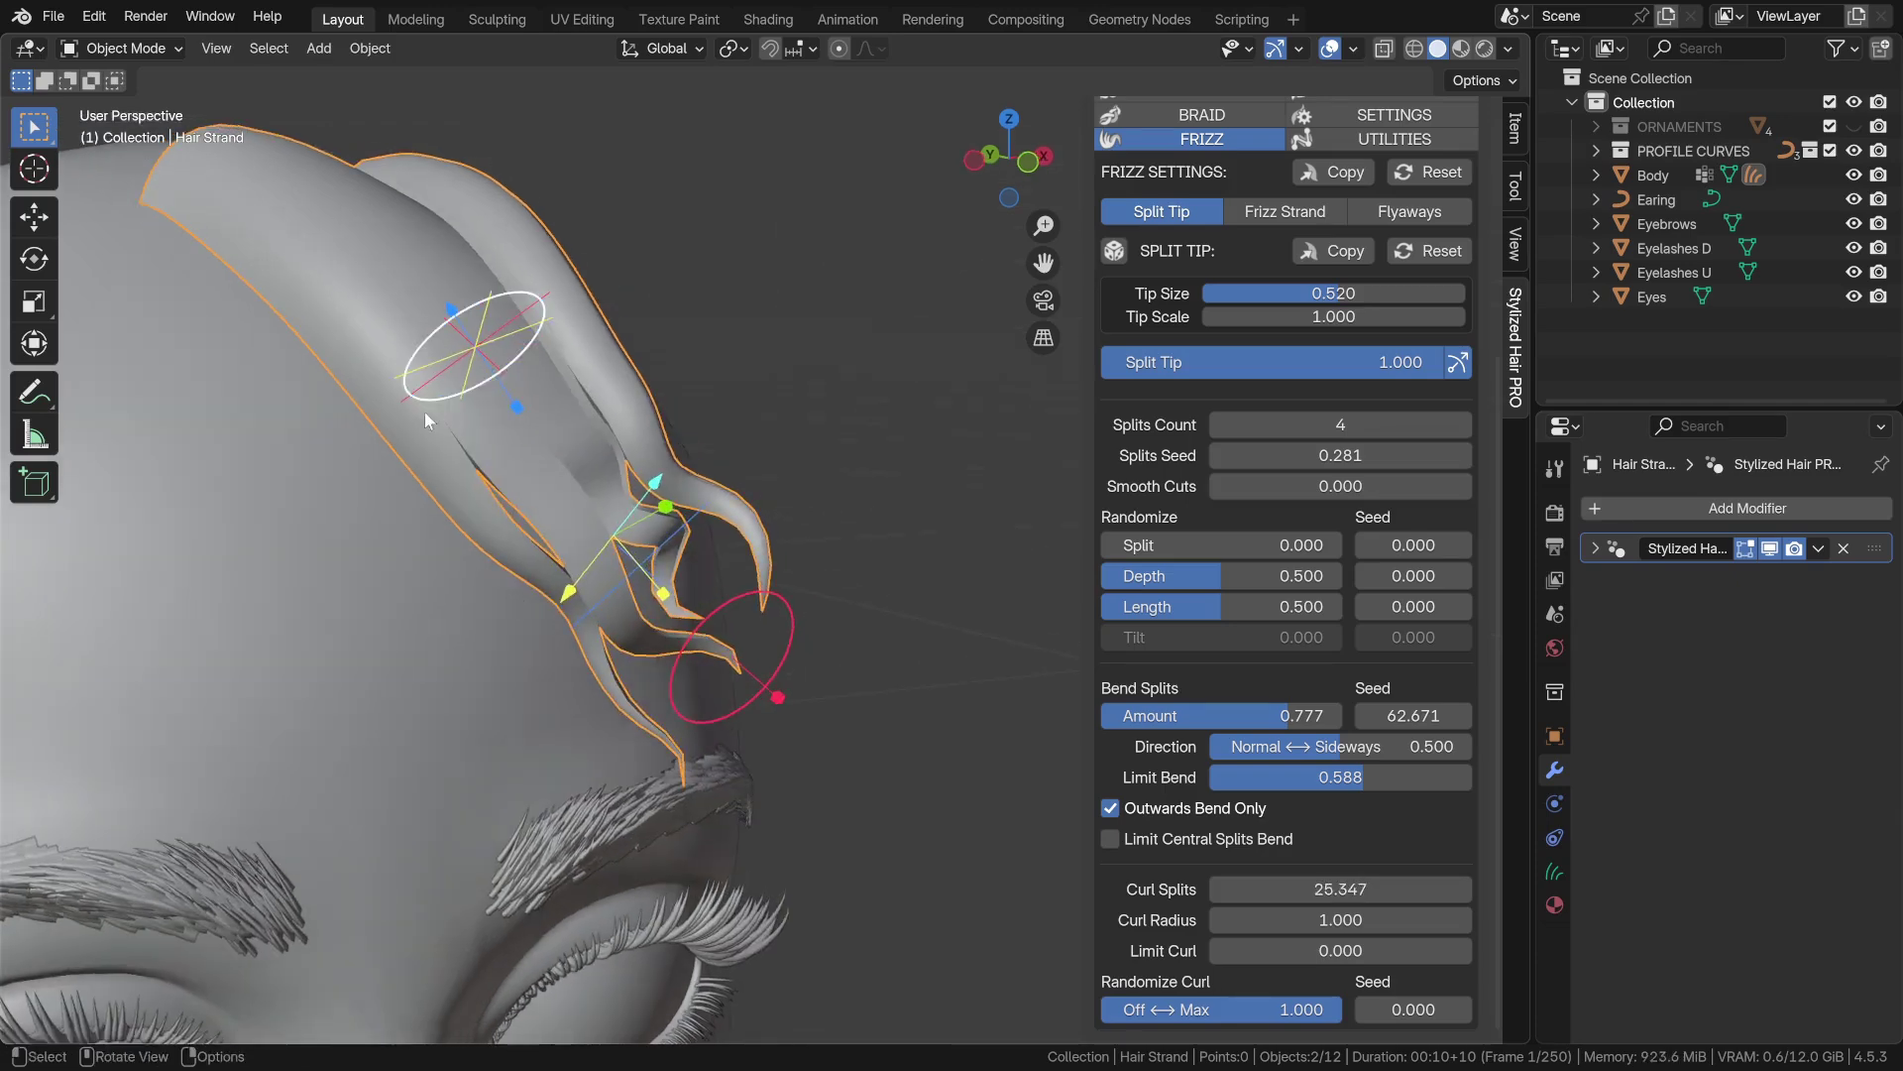
drag(425, 413, 536, 595)
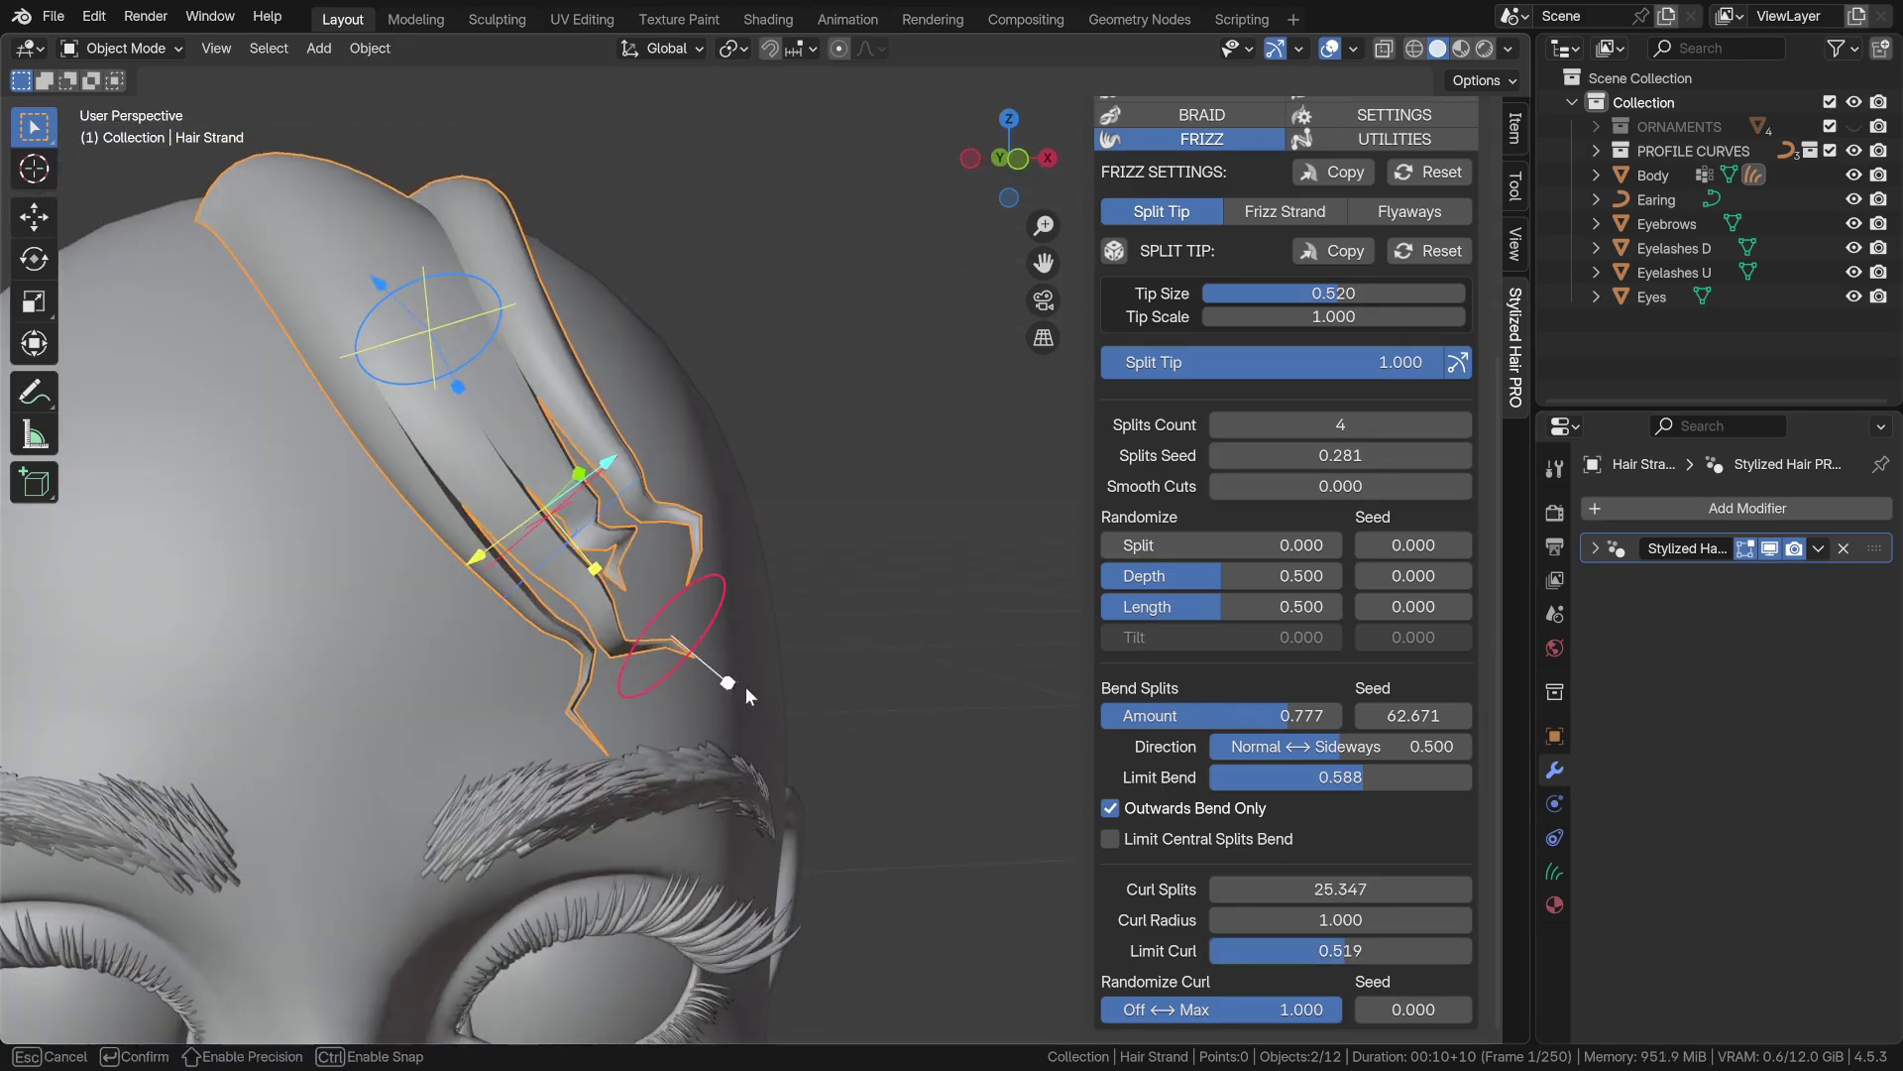
drag(746, 686, 684, 729)
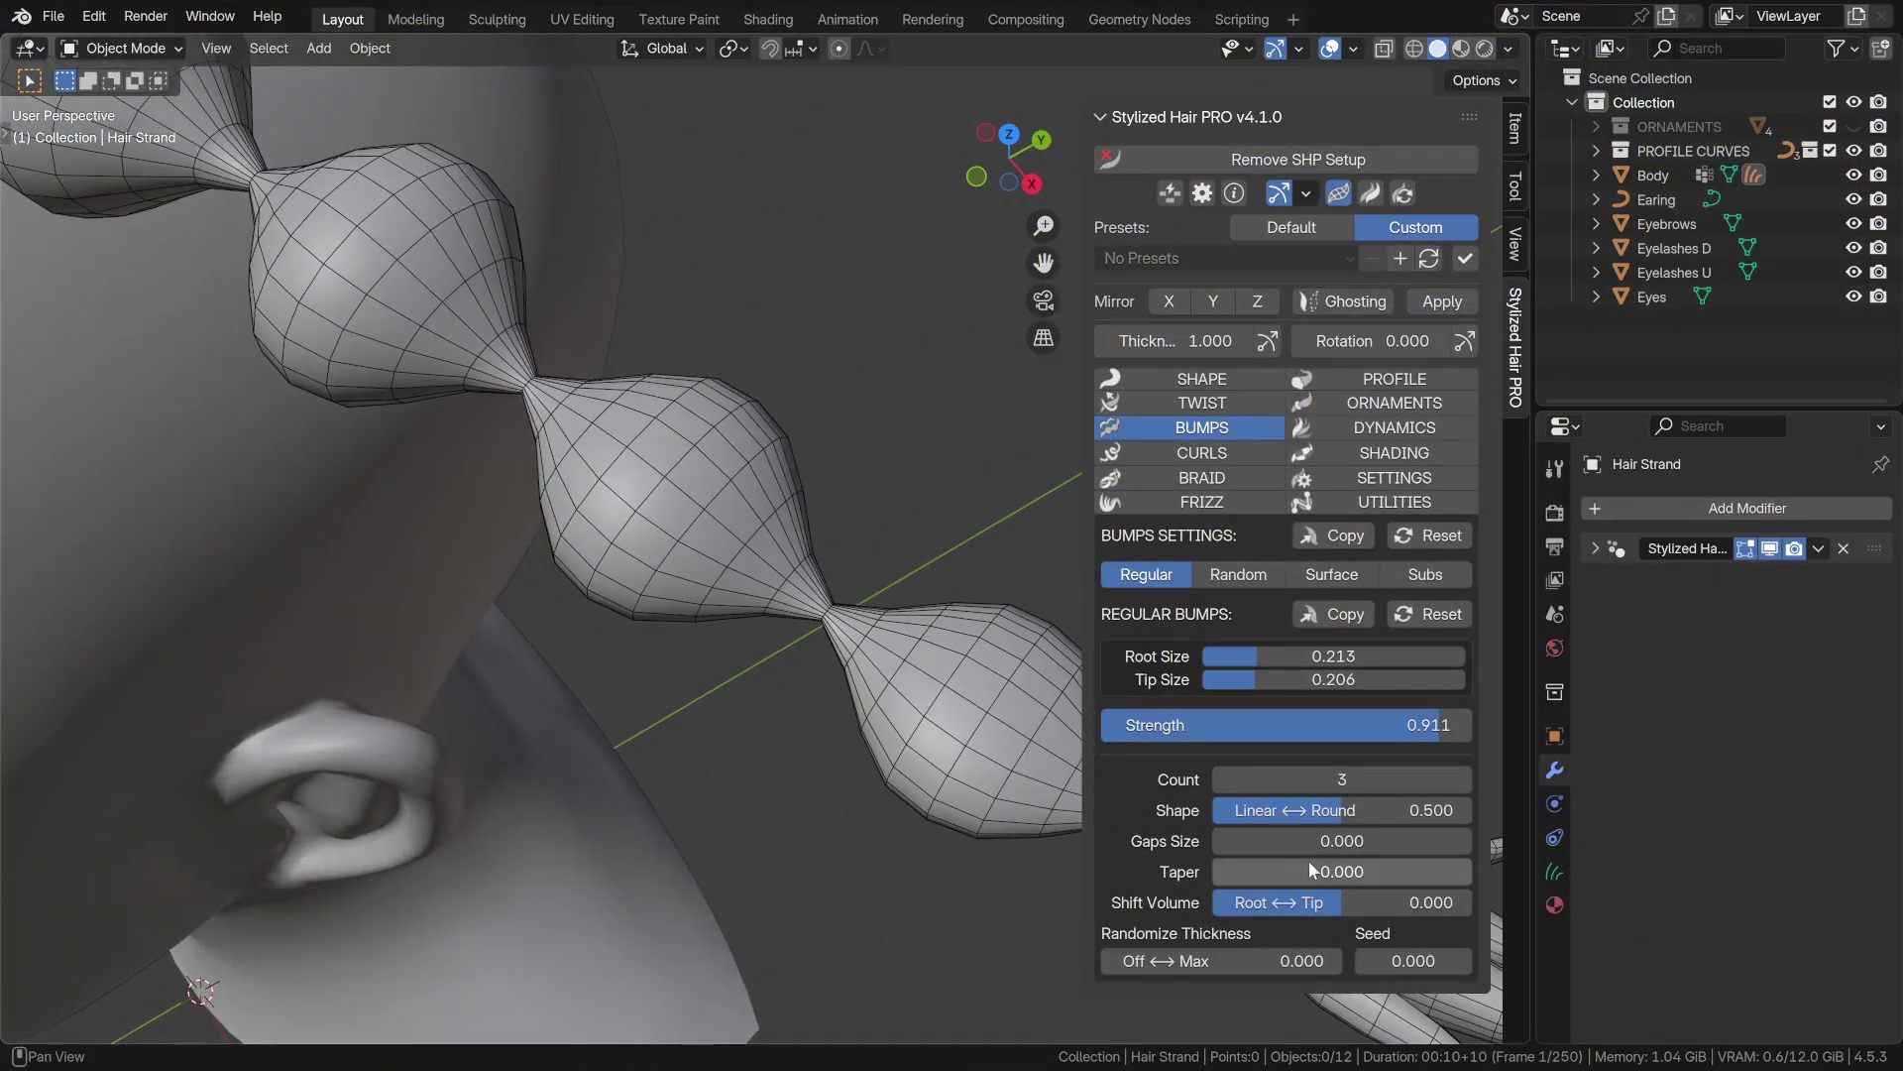
Set the regular bumps on the hair strand to a Gaps Size of 0.279 and a Count of 4
drag(1212, 841, 1267, 840)
shift+middle_drag(743, 712, 647, 668)
drag(1247, 840, 1265, 841)
scroll(698, 793, down, 3)
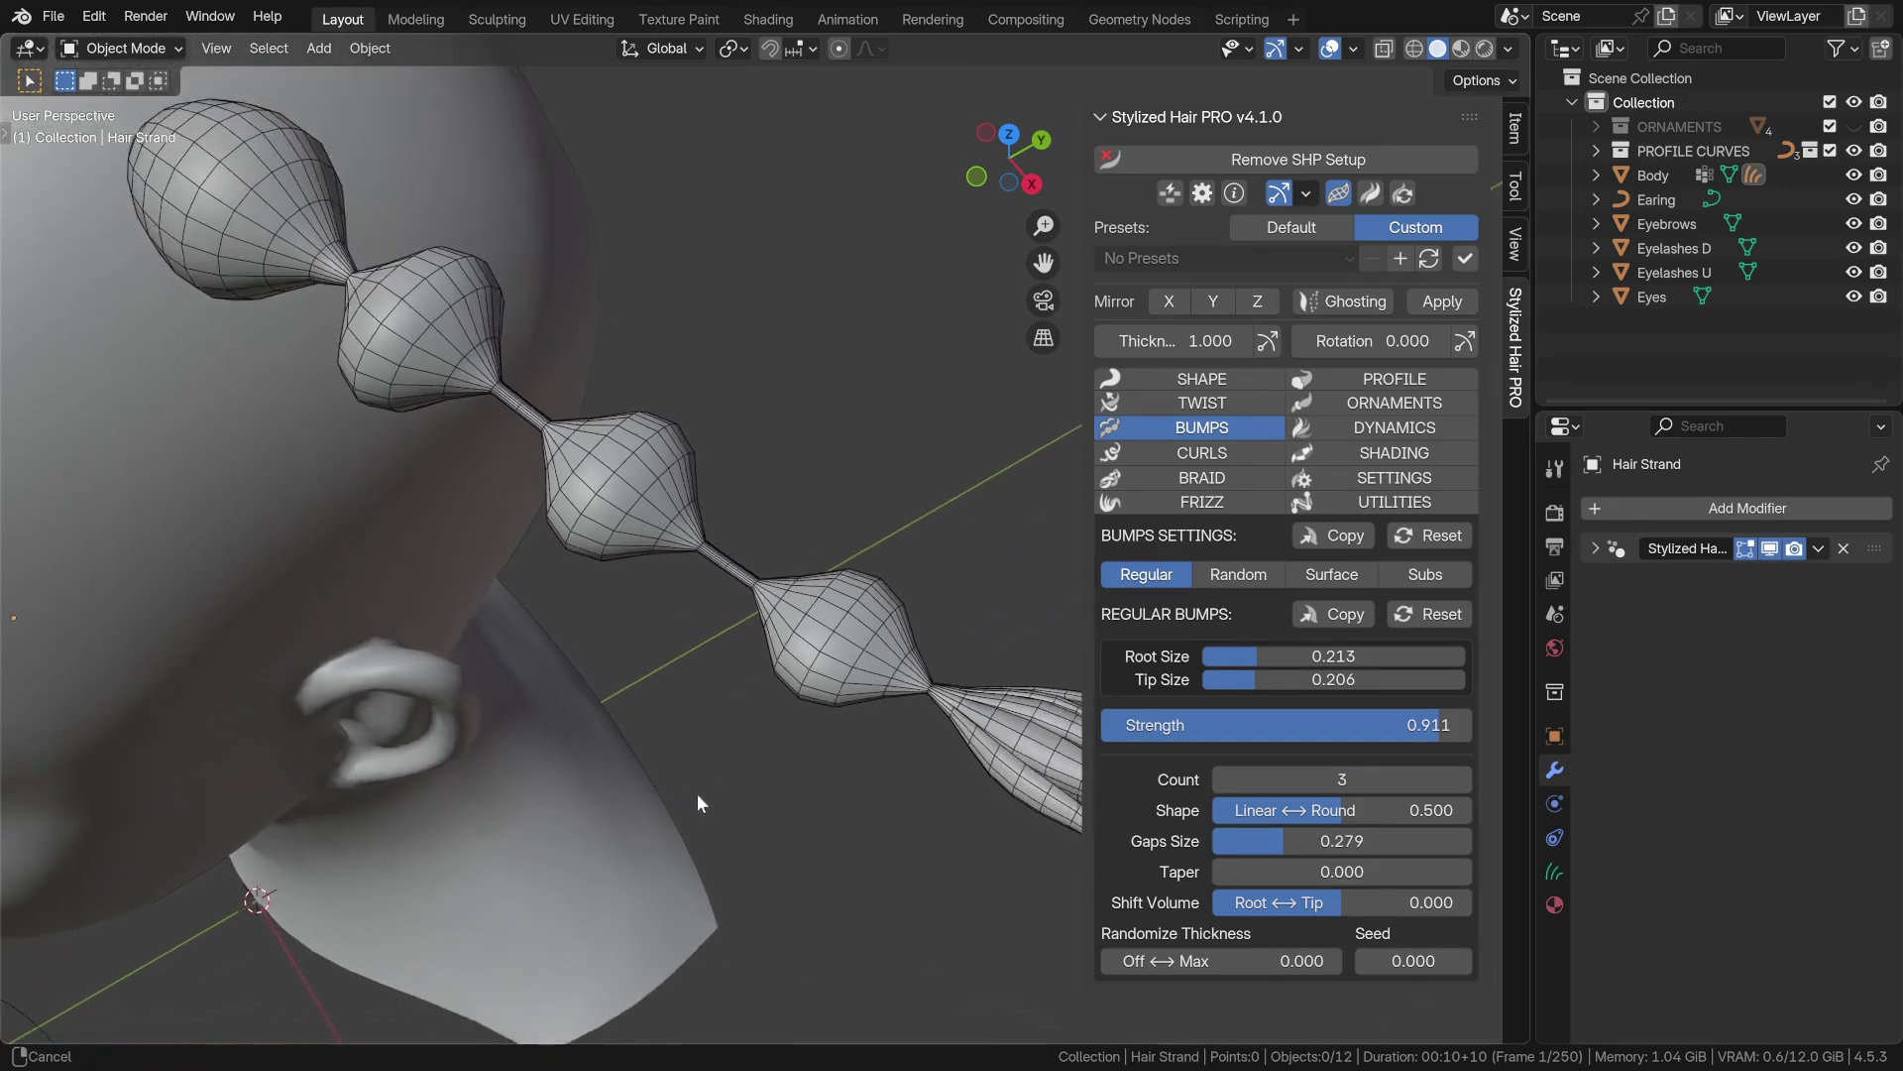
click(1470, 729)
key(Return)
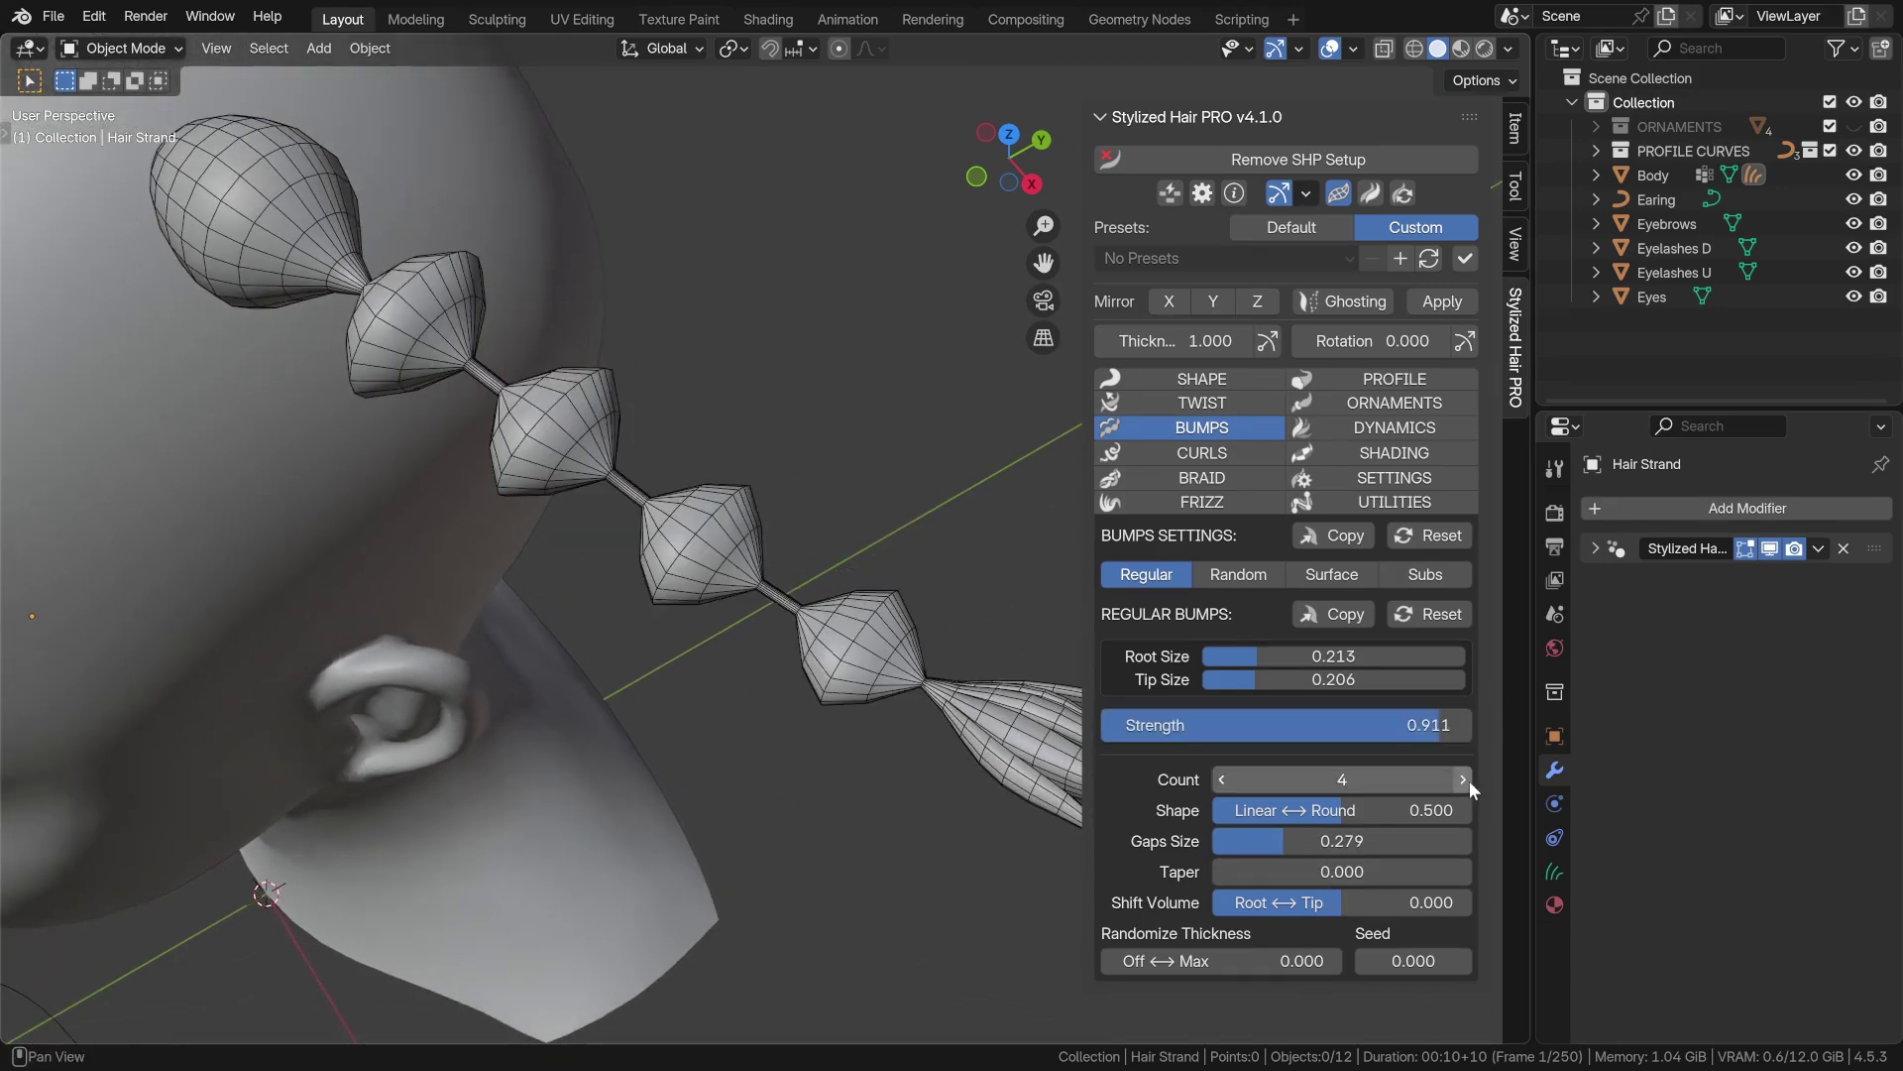
scroll(878, 773, down, 1)
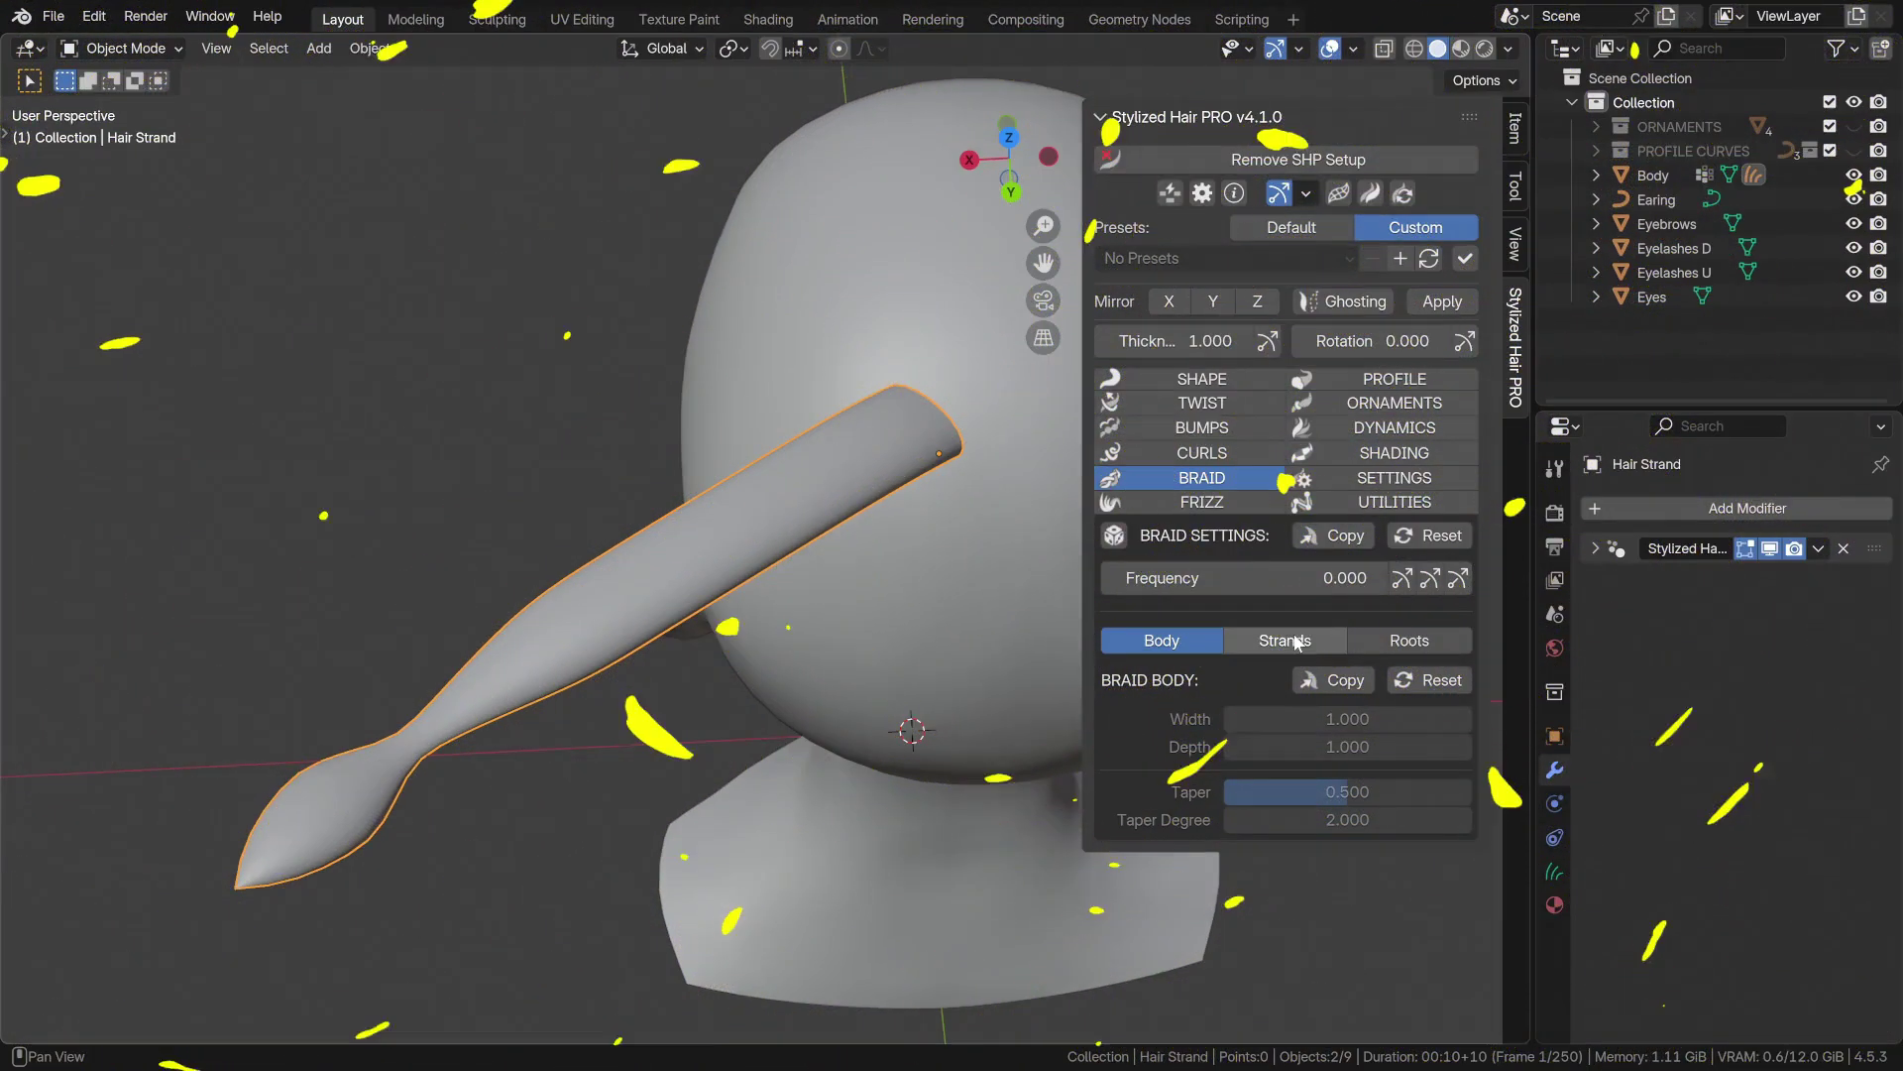
Turn the hair strand into a braid with Frequency 9.129, Width 0.762 and Depth 0.741
click(1403, 578)
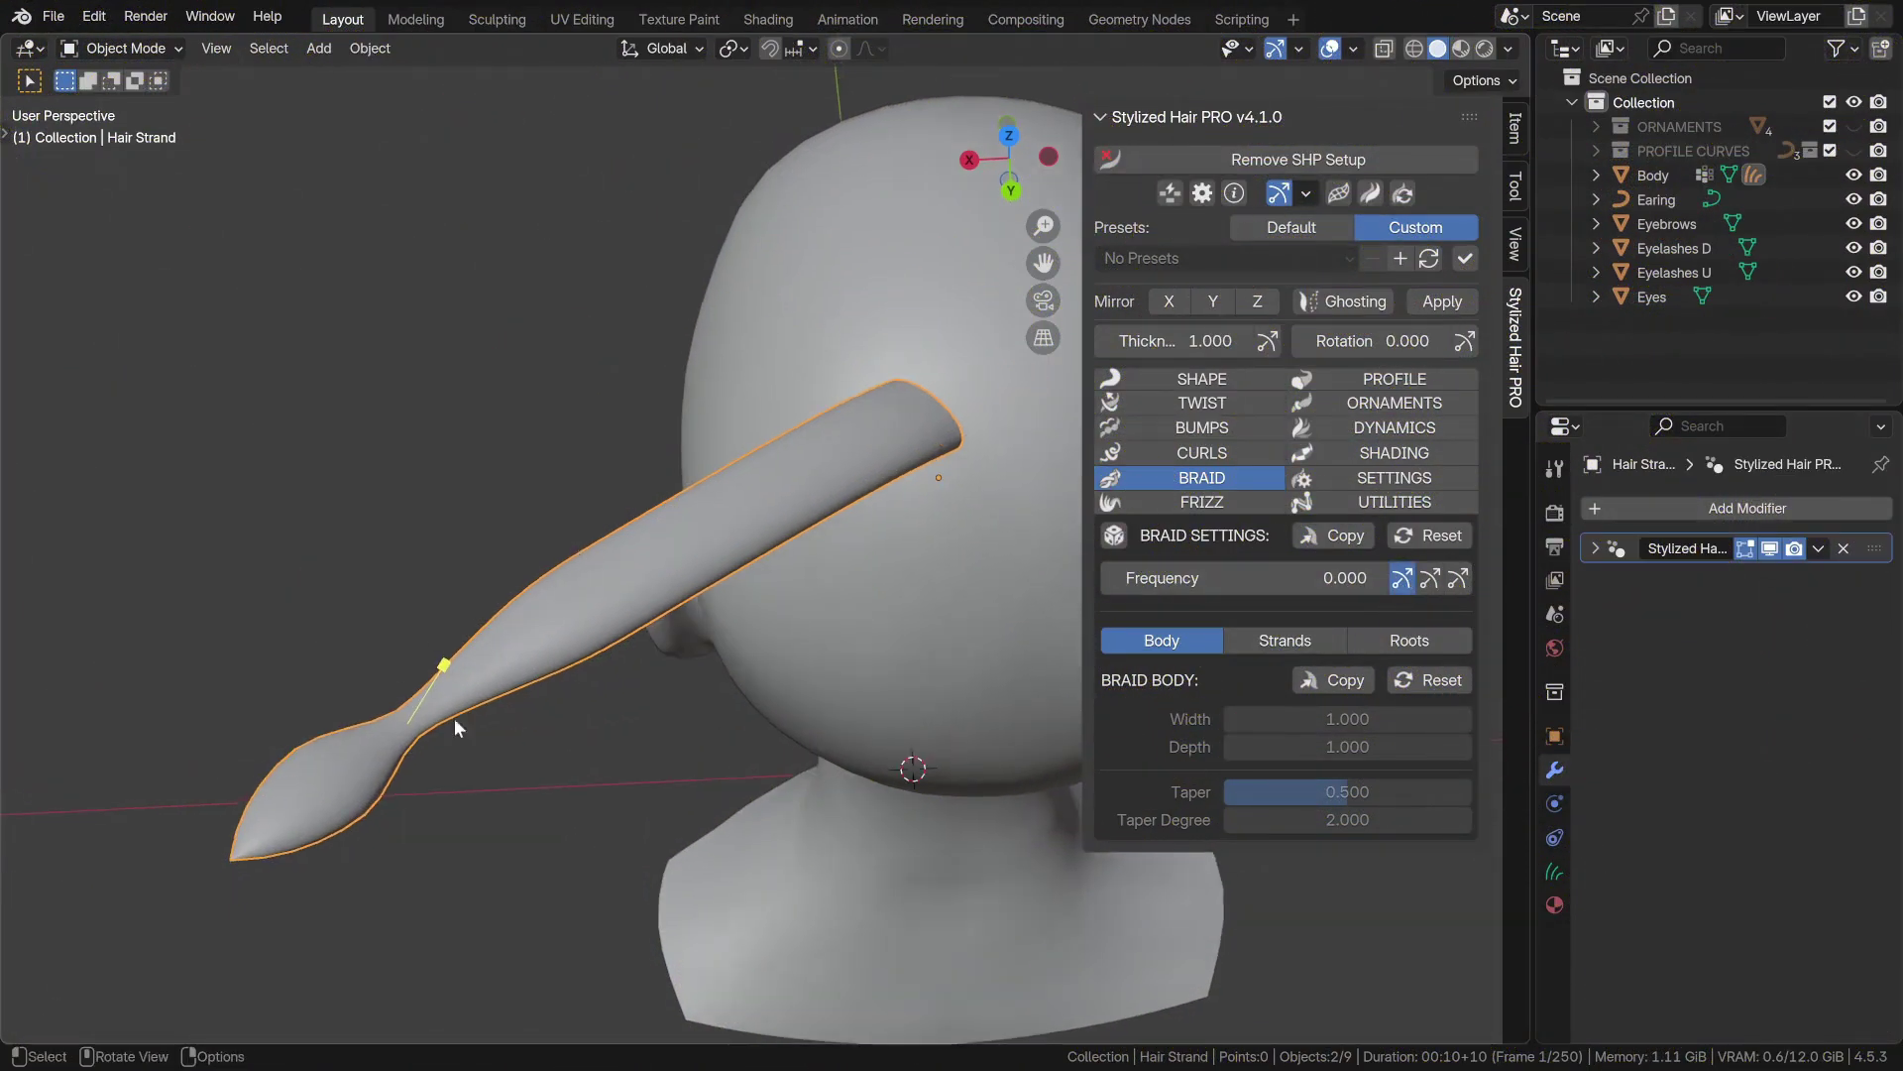
middle_drag(549, 540, 872, 684)
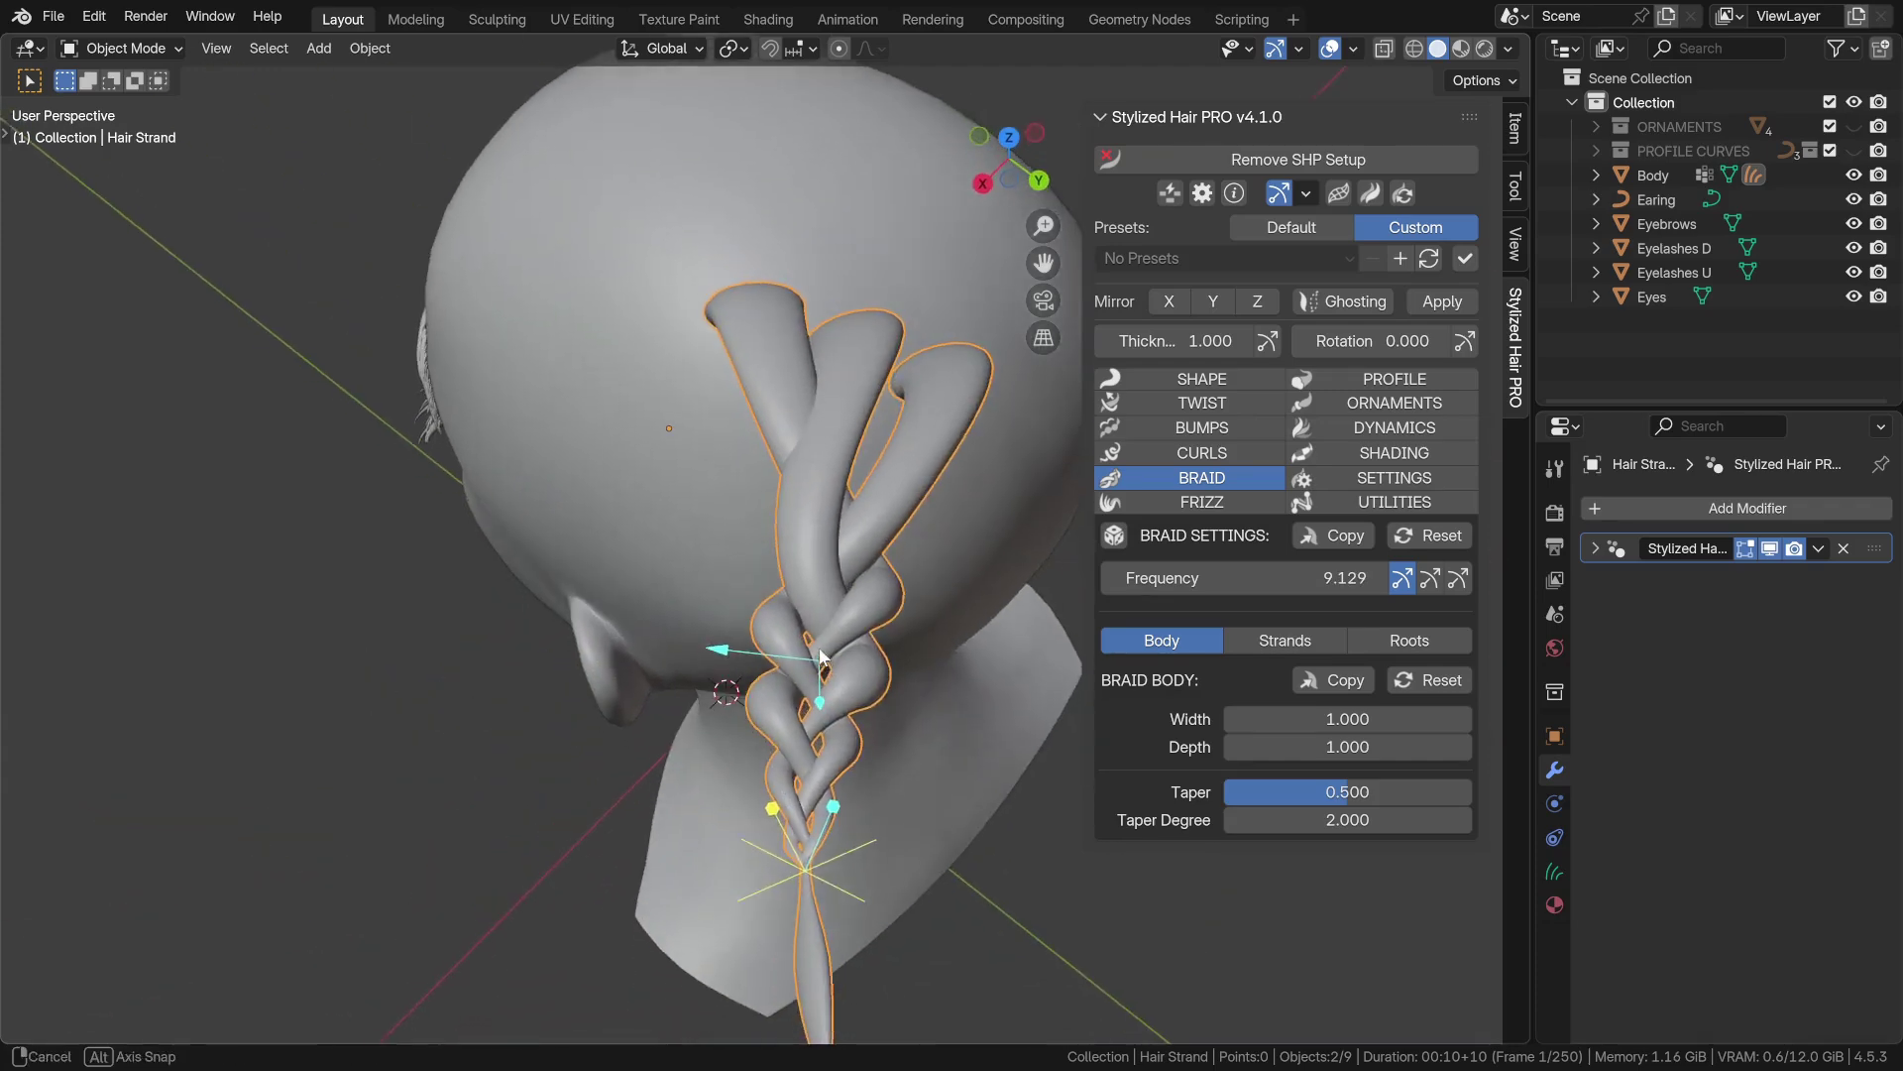
click(892, 595)
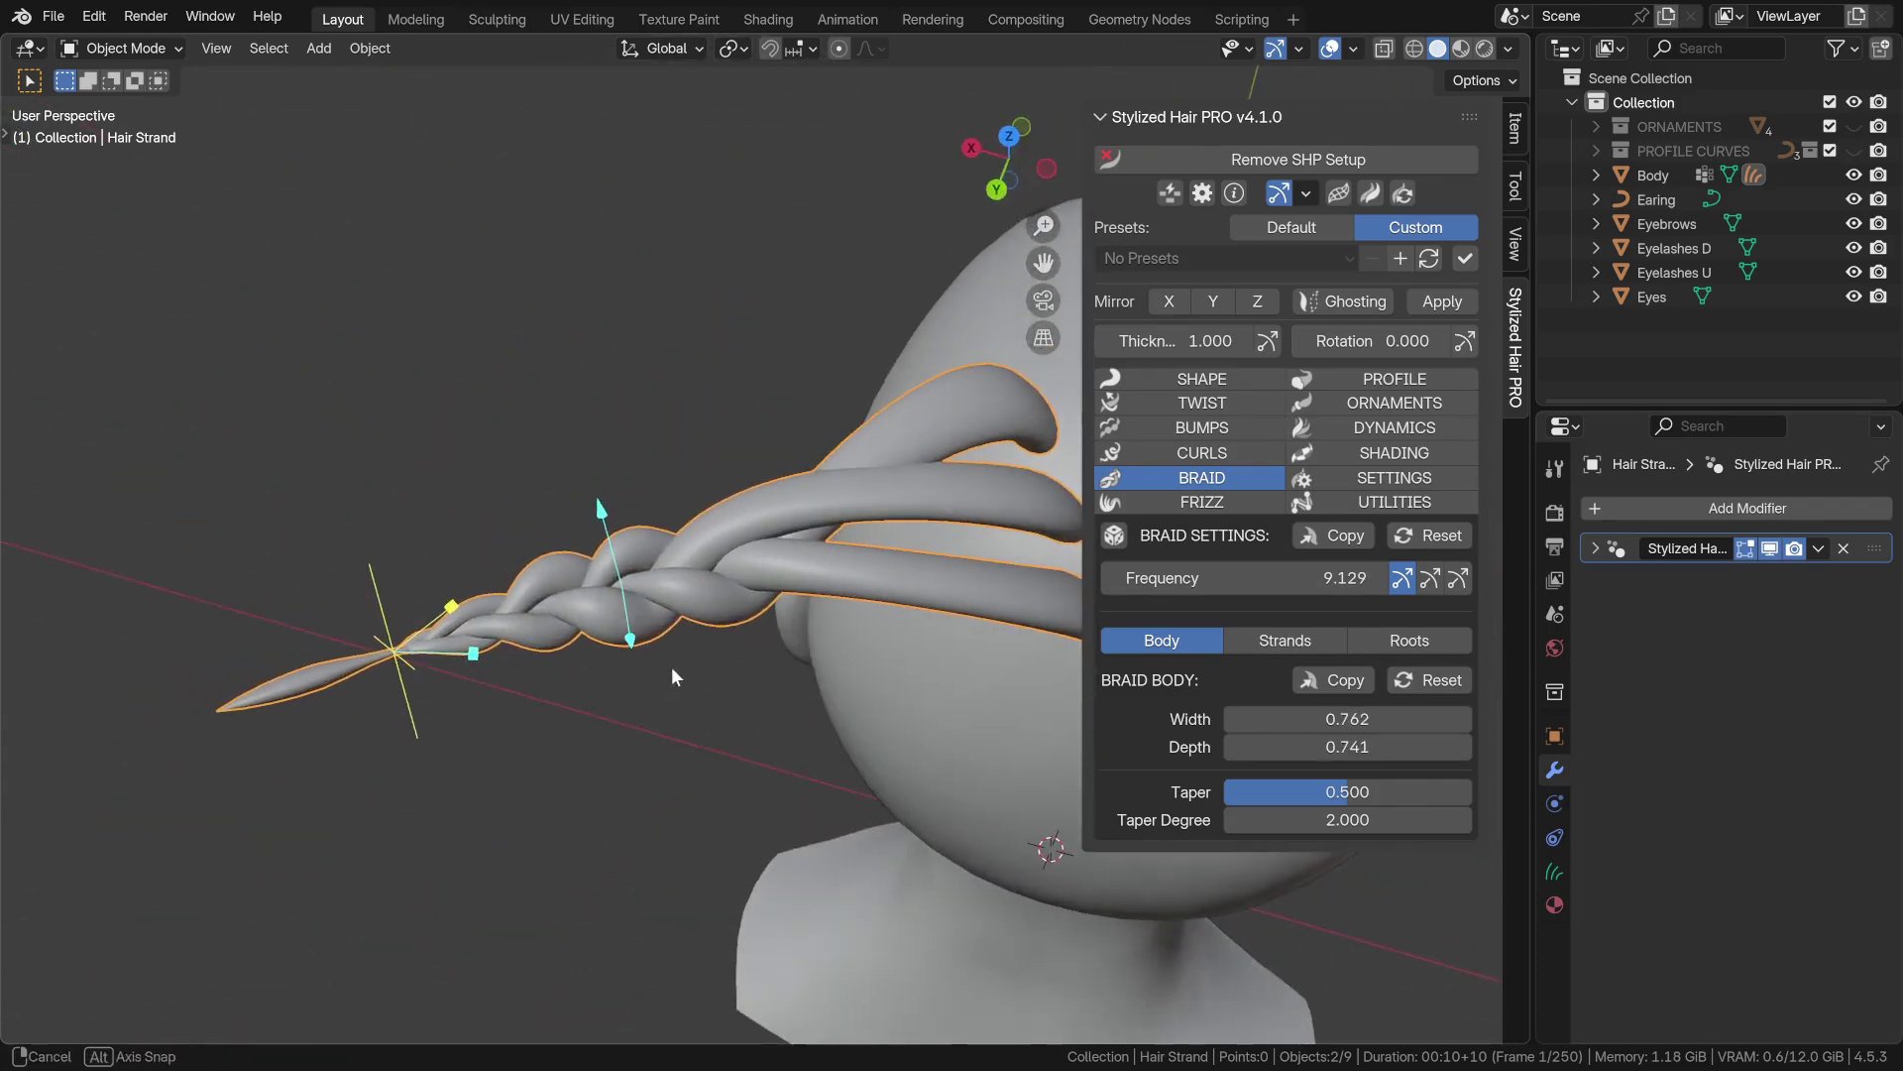
Set the braid body's Taper to 0.722 and reposition the three braid roots on the head using the Roots gizmos
middle_drag(647, 755, 791, 684)
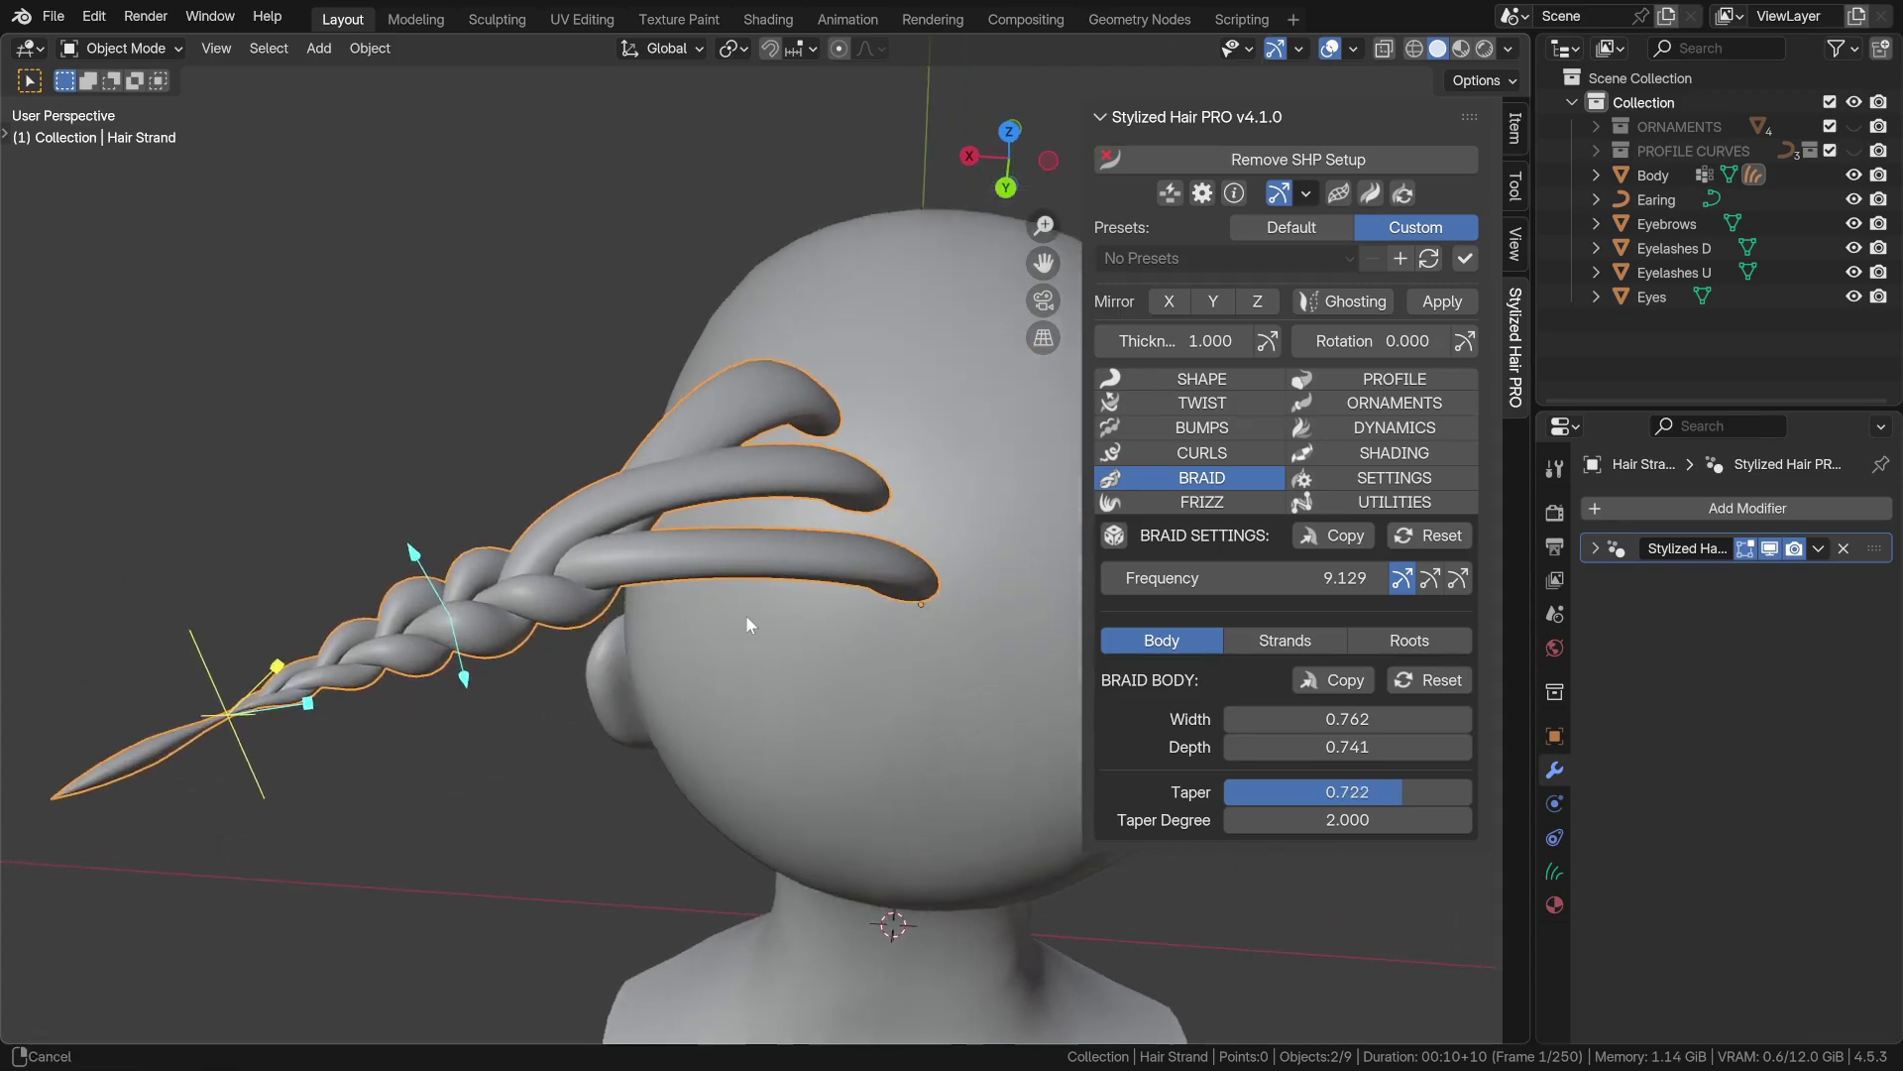
click(1458, 578)
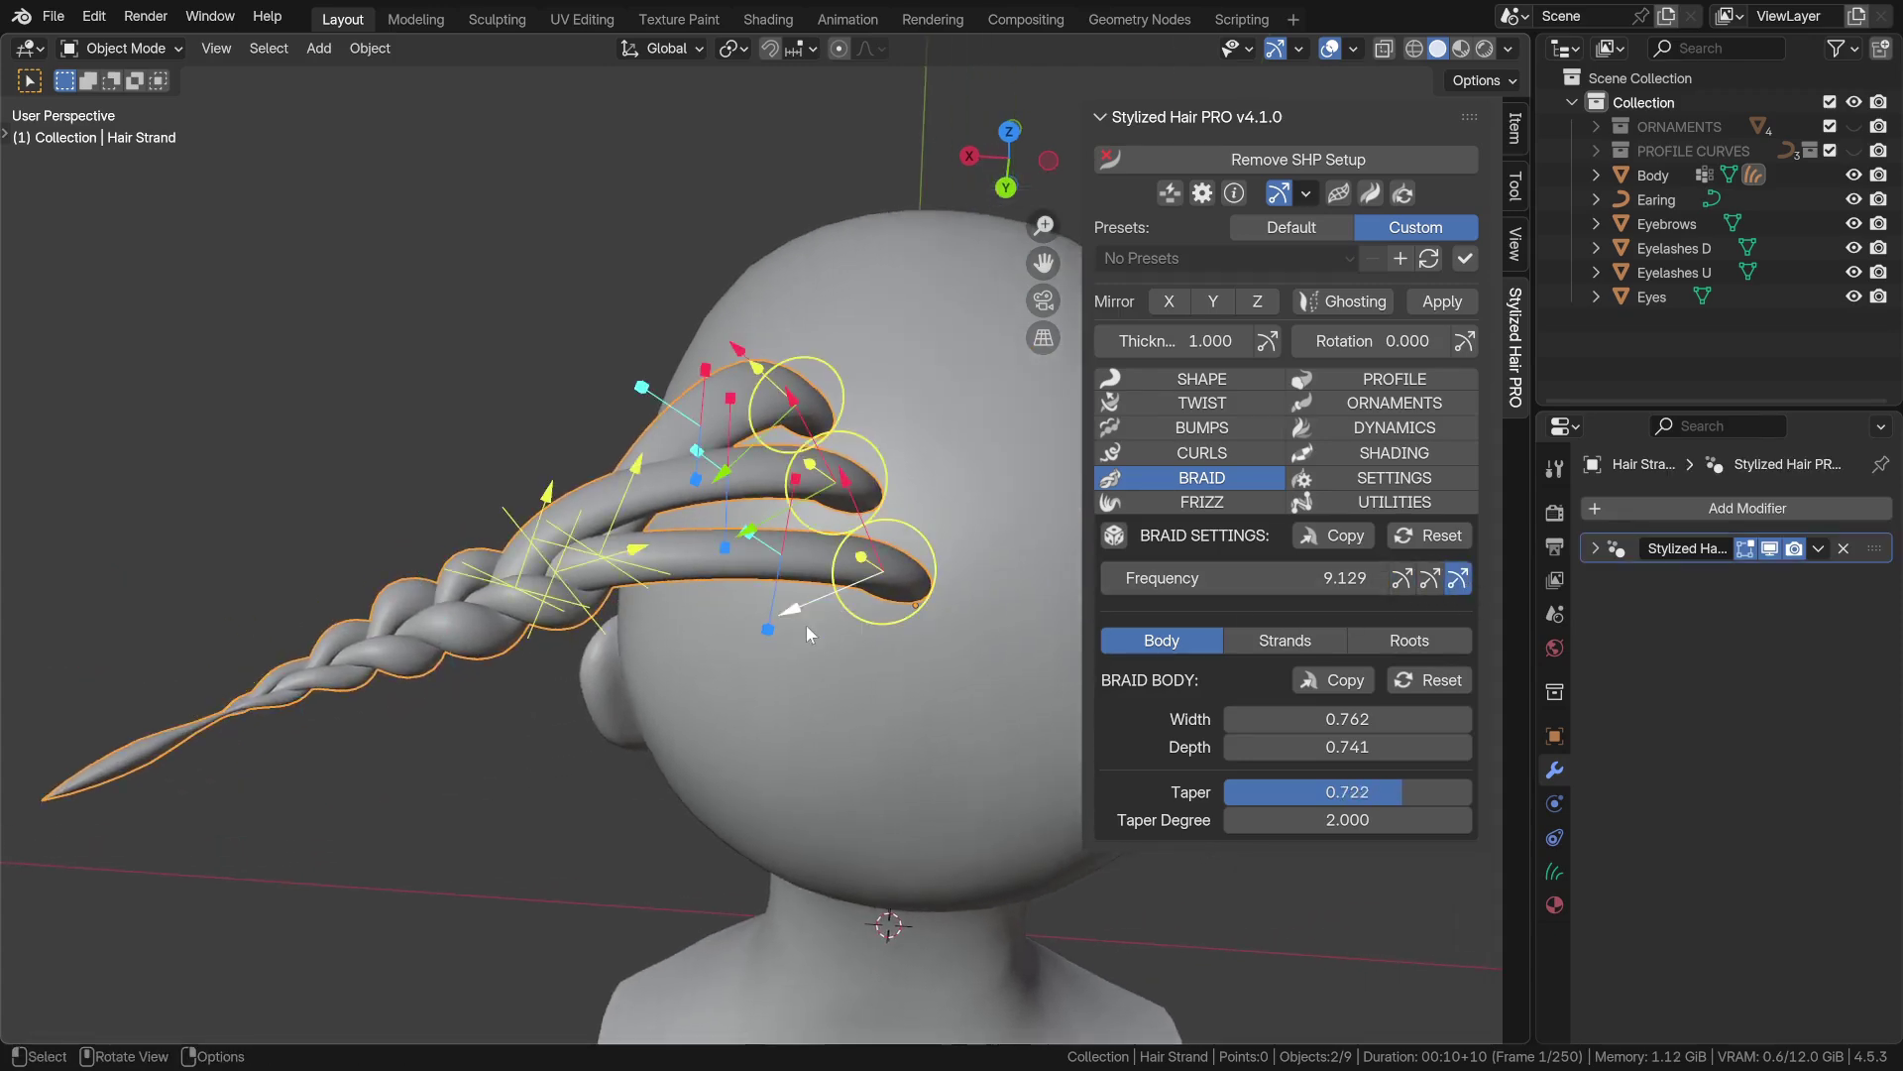
middle_drag(806, 624, 858, 768)
middle_drag(714, 768, 587, 789)
drag(412, 611, 637, 599)
middle_drag(699, 416, 681, 407)
drag(681, 407, 671, 437)
drag(634, 506, 621, 508)
drag(710, 669, 669, 686)
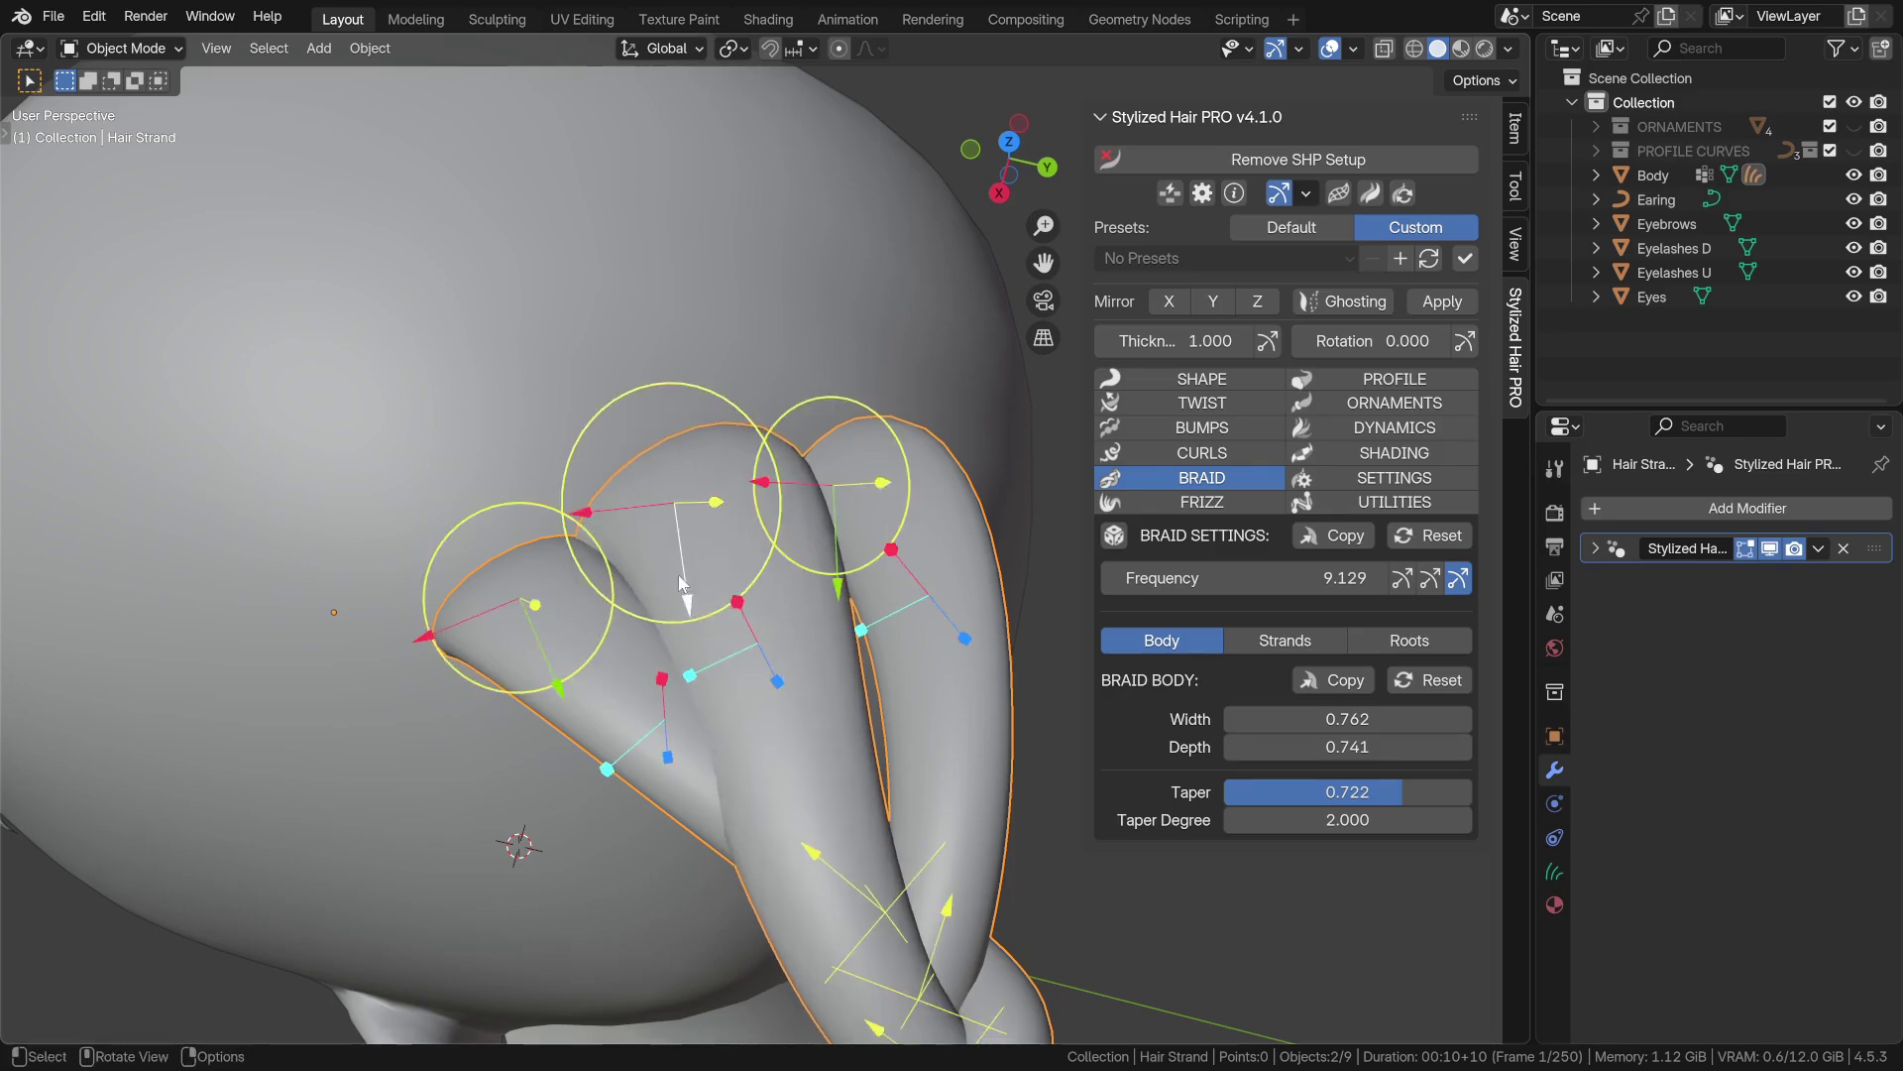
drag(680, 583, 673, 543)
Reshape the braid roots where they merge into the weave, and hide the Roots gizmos
middle_drag(673, 543, 580, 715)
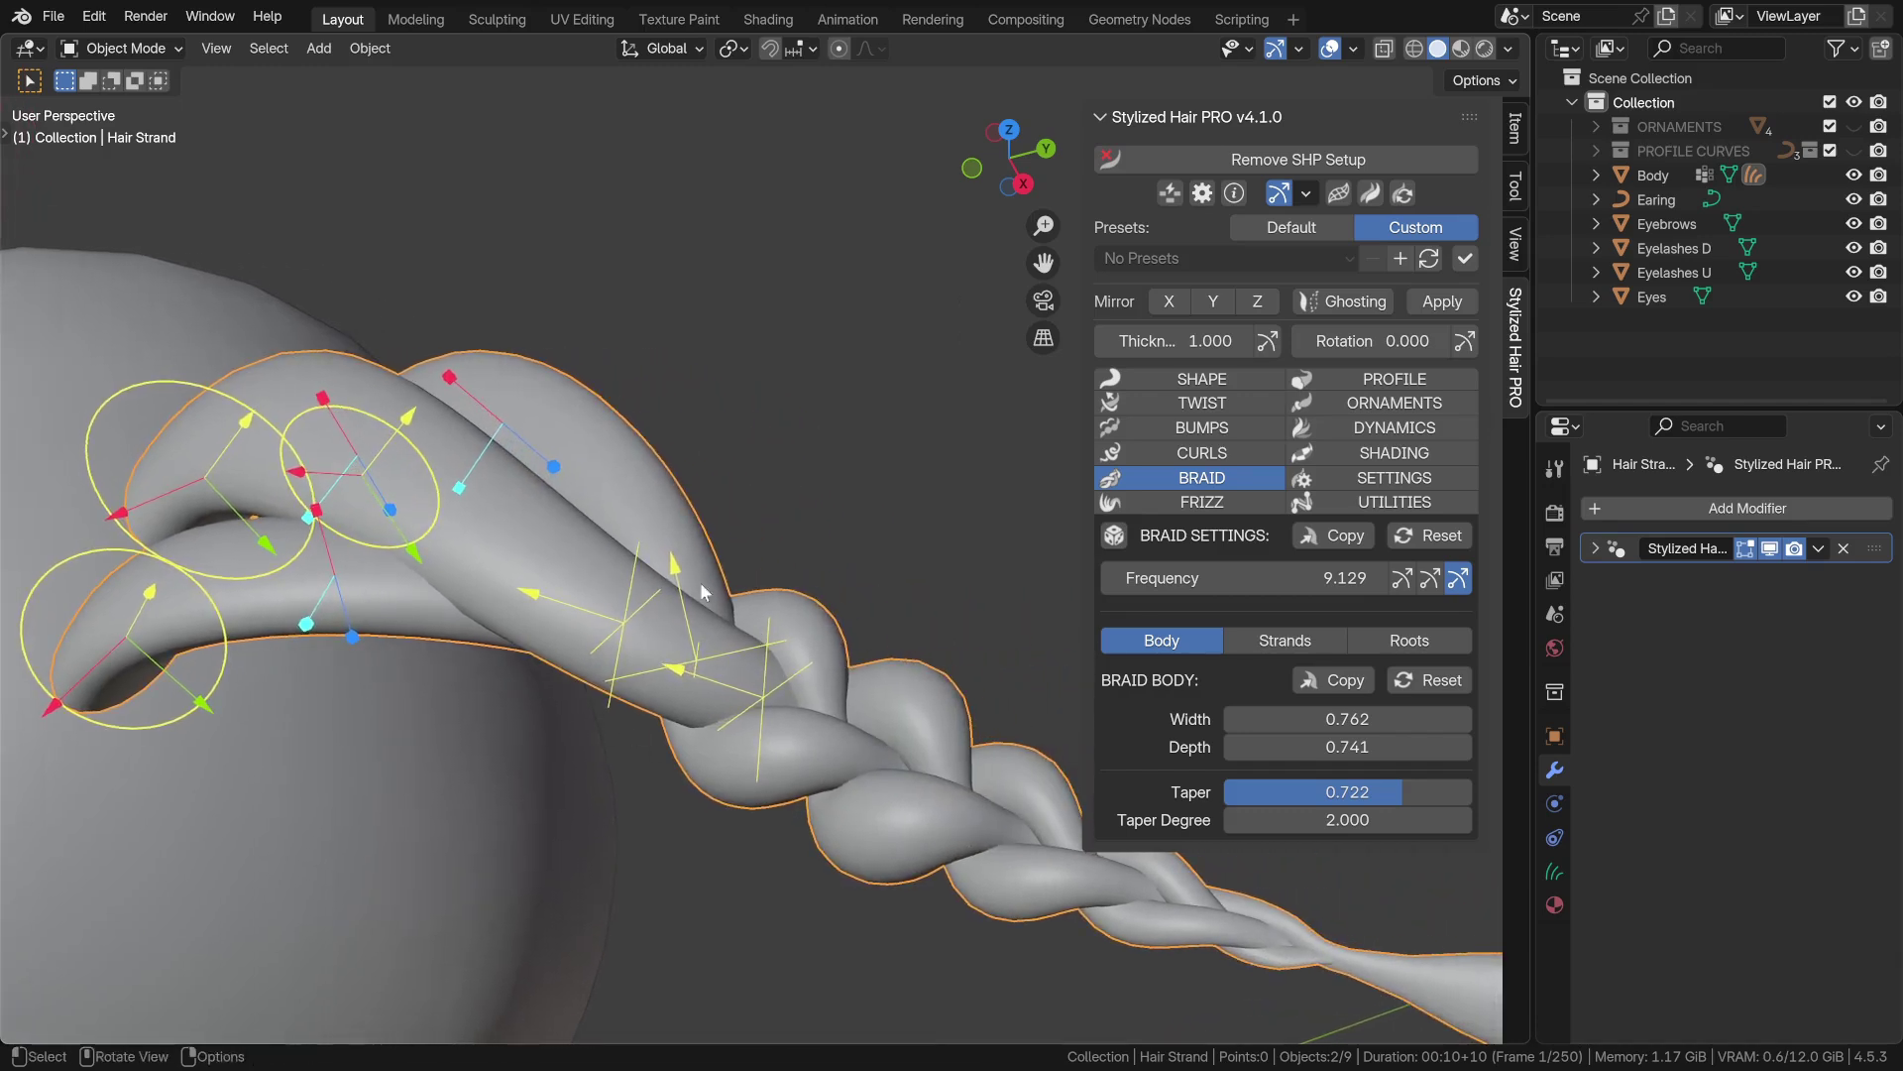
middle_drag(723, 749, 606, 693)
drag(606, 690, 751, 819)
drag(771, 715, 499, 663)
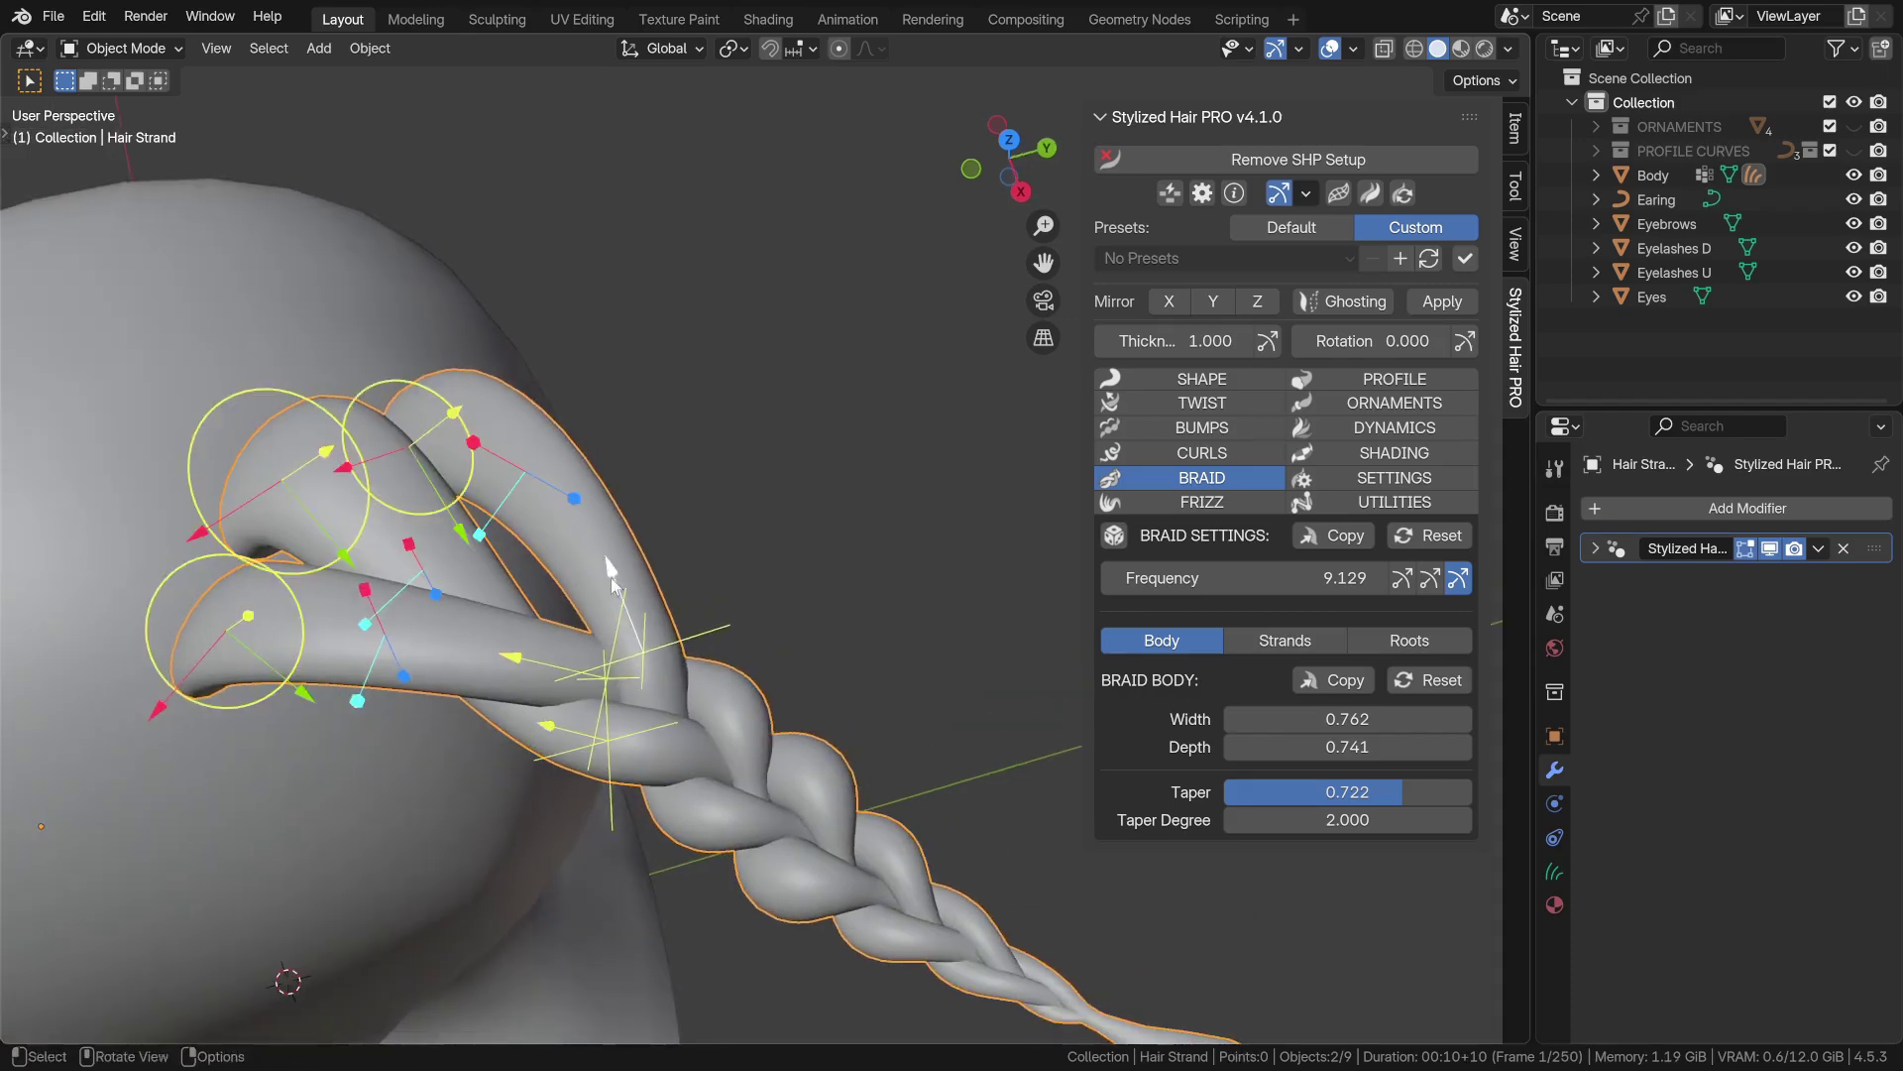
drag(611, 579, 669, 621)
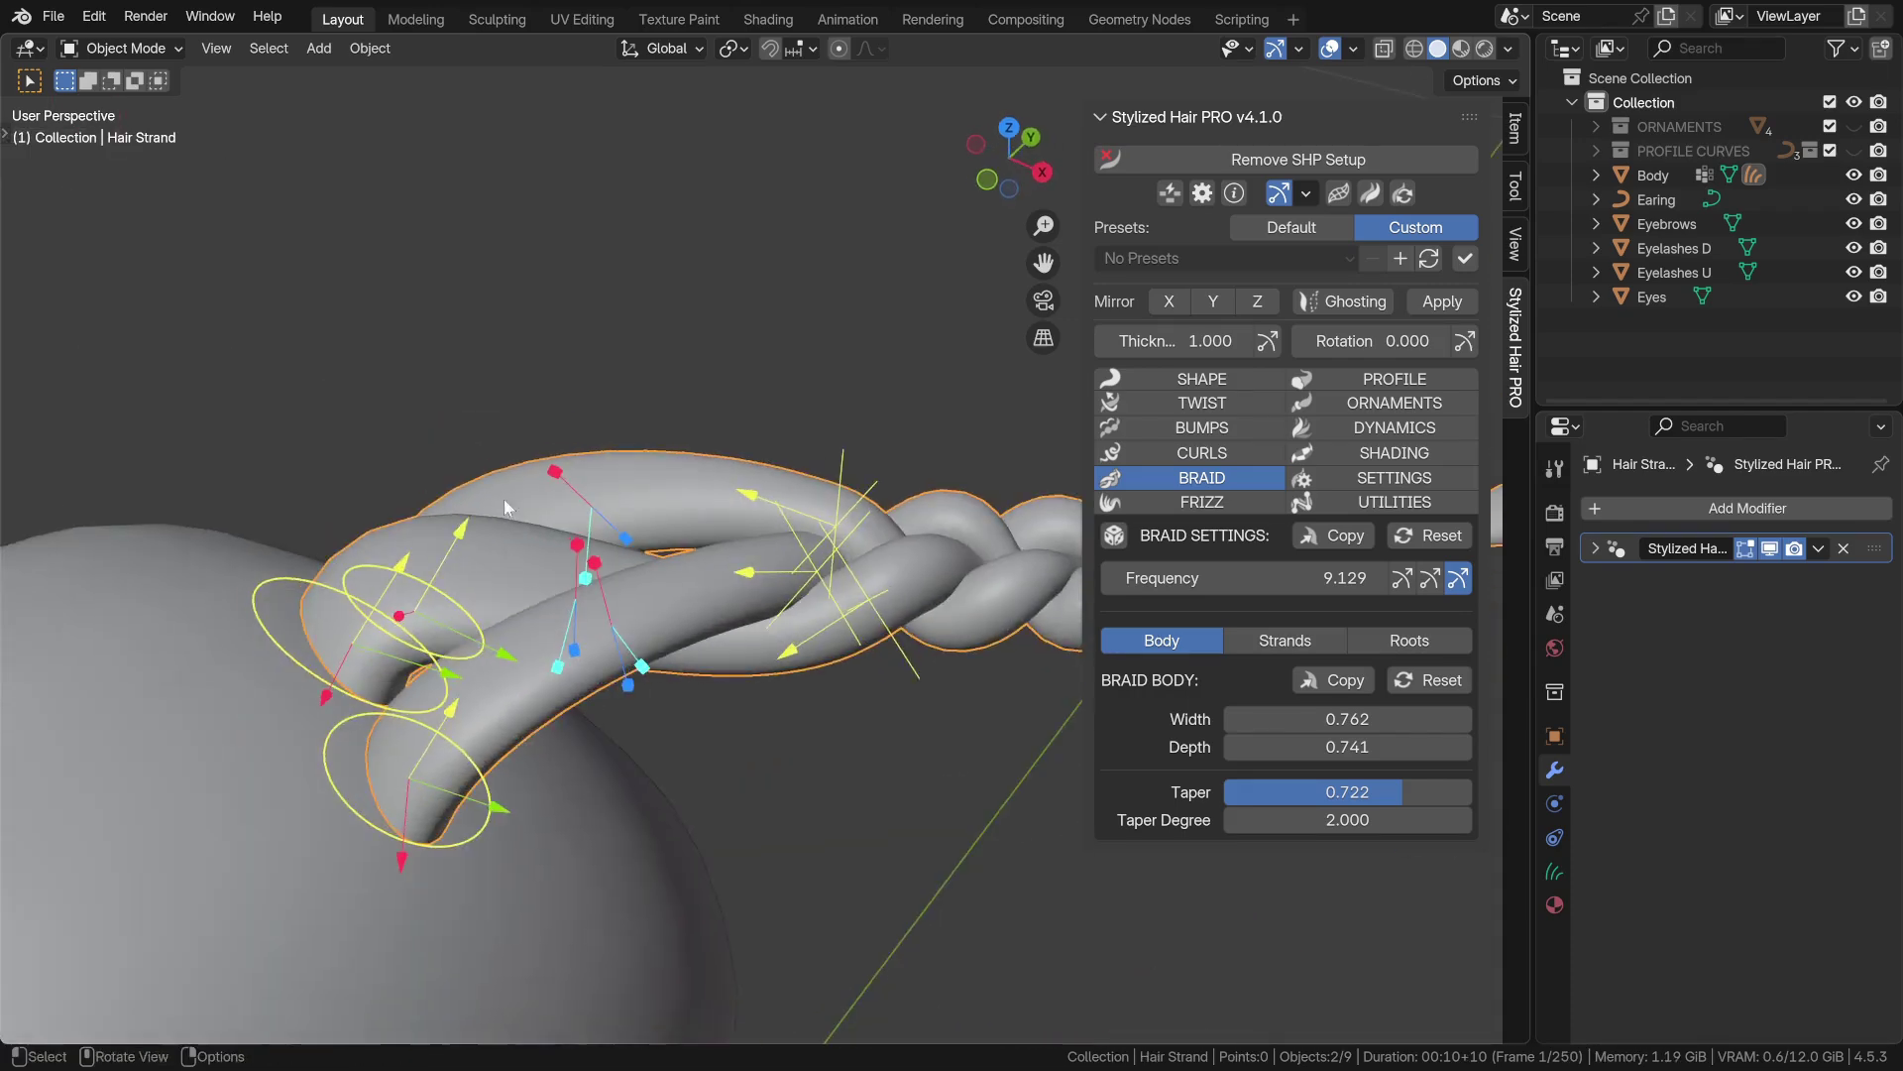
mouse_move(504, 498)
mouse_down()
mouse_move(357, 640)
mouse_move(521, 473)
mouse_move(347, 658)
mouse_up()
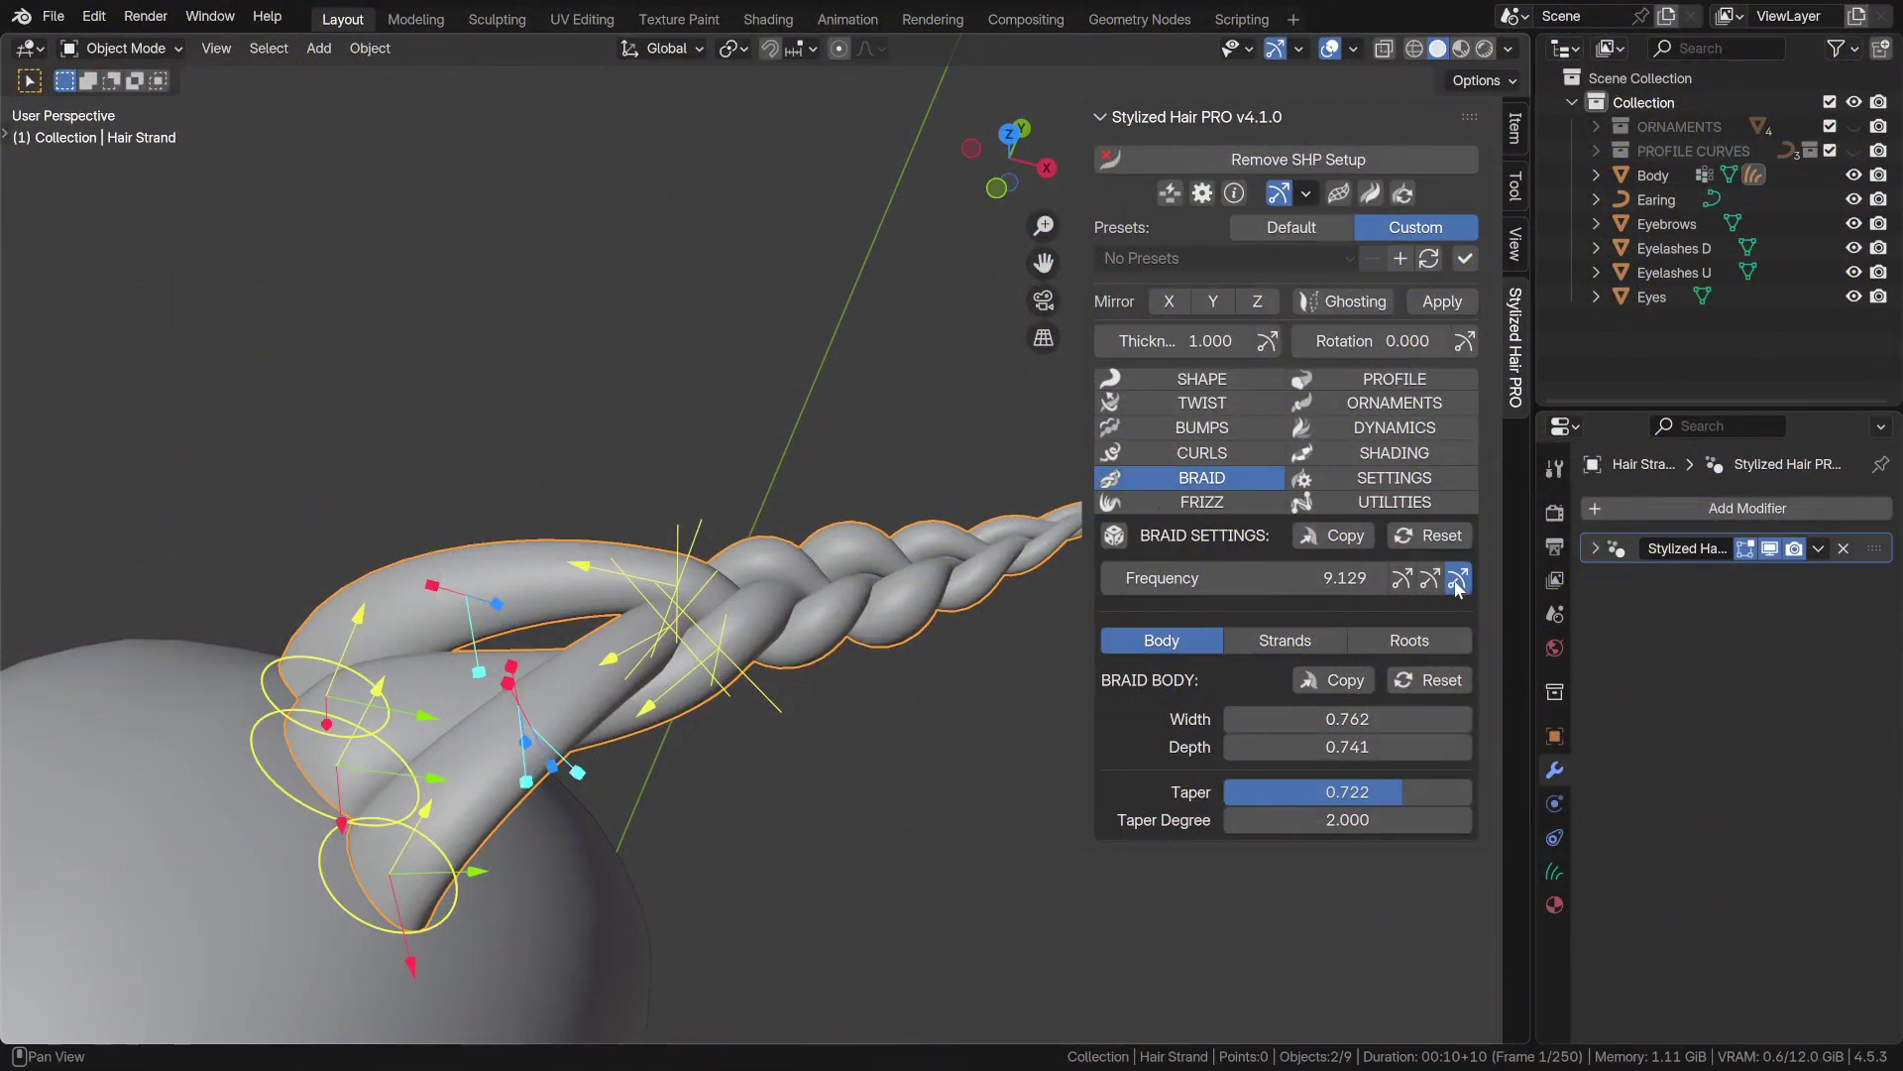
click(1458, 578)
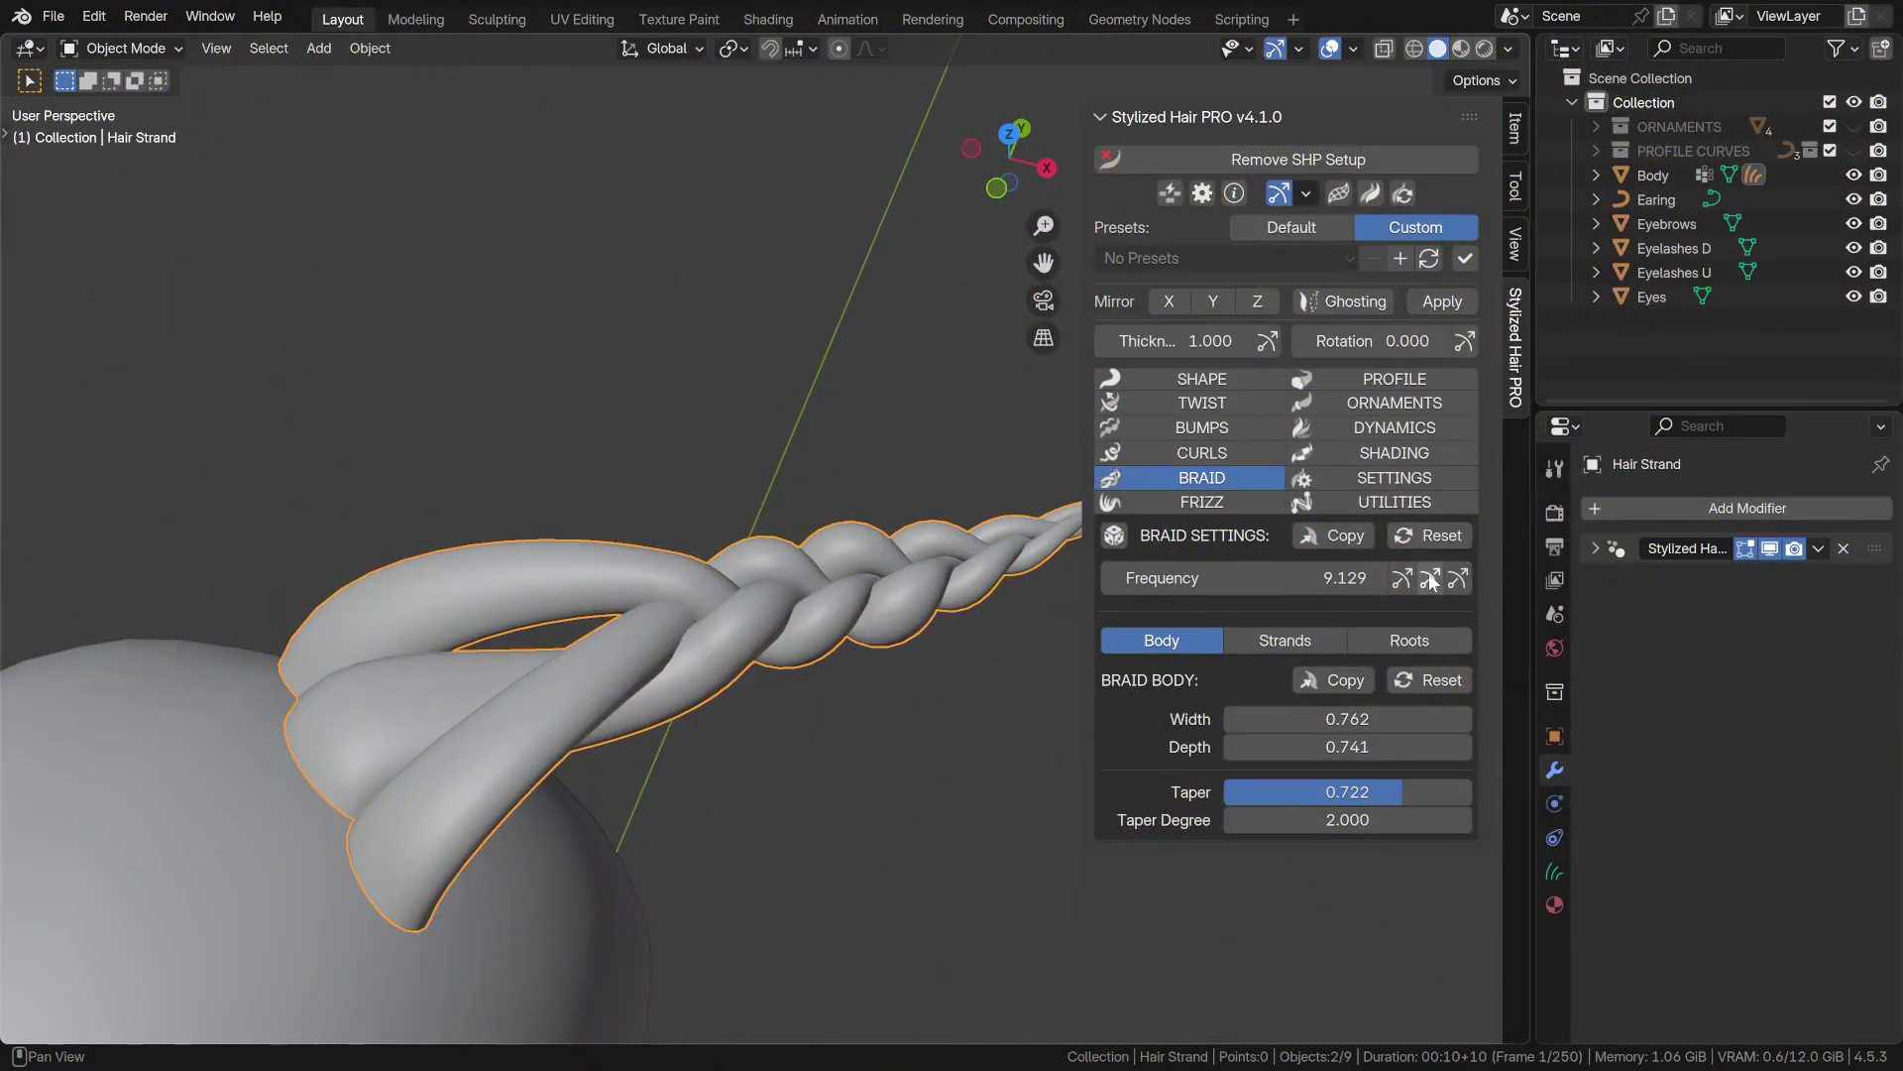
shift+middle_drag(893, 691, 769, 754)
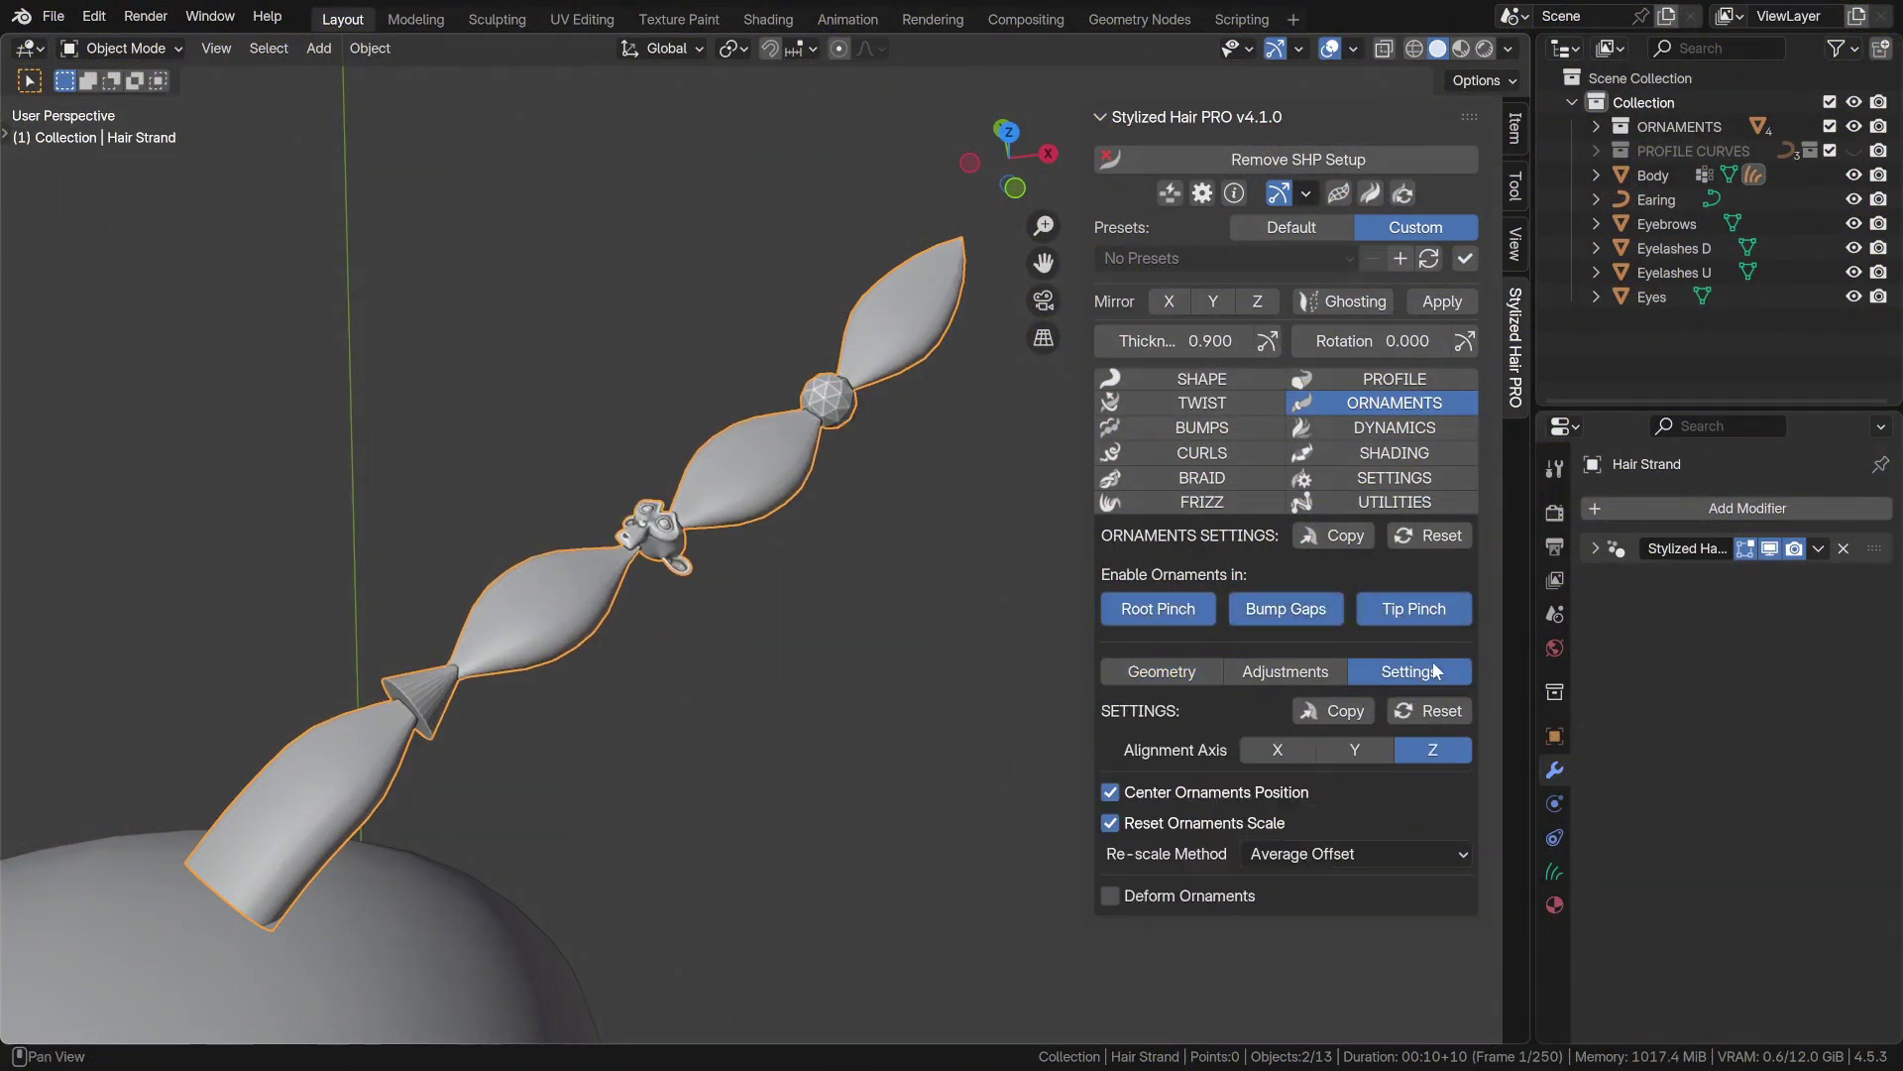
Compare the strand's ornaments with Center Ornaments Position off and on, and toggle Reset Ornaments Scale
click(1111, 793)
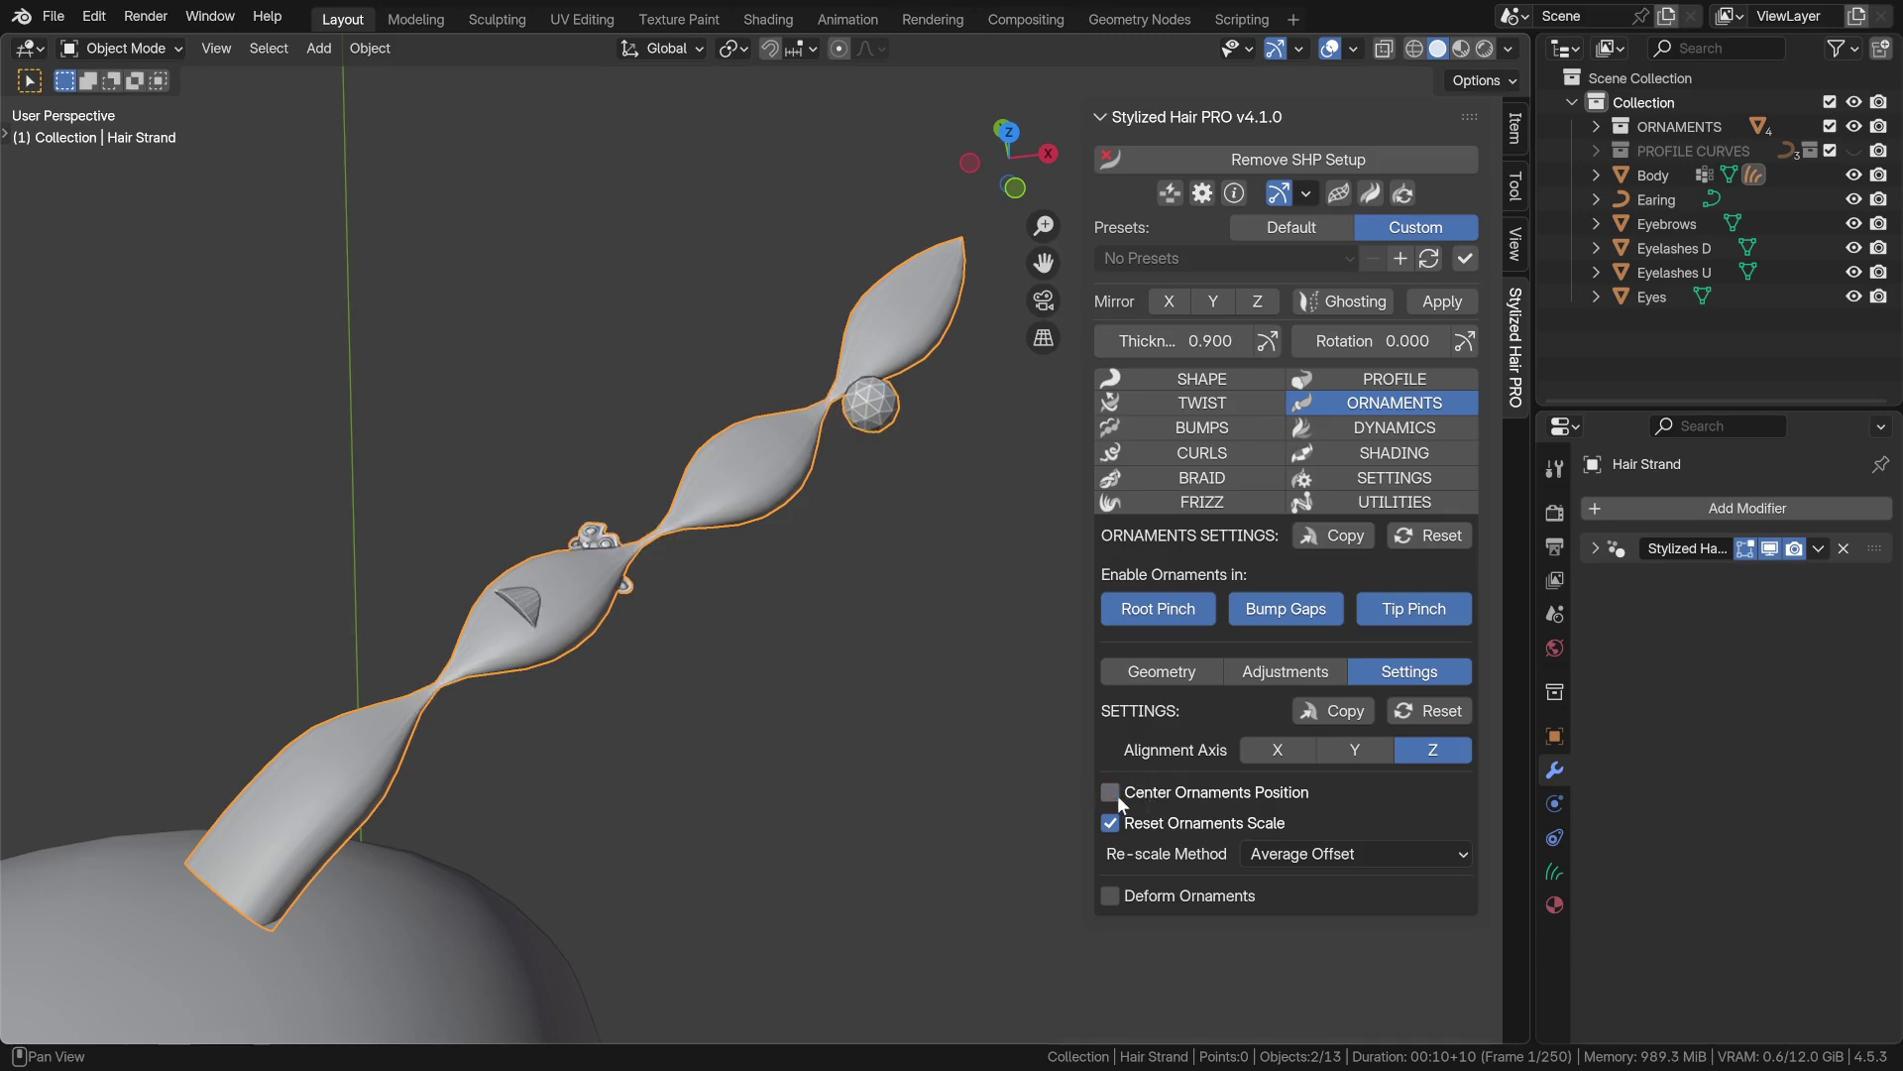
click(1117, 797)
click(1117, 797)
click(1114, 797)
click(1112, 815)
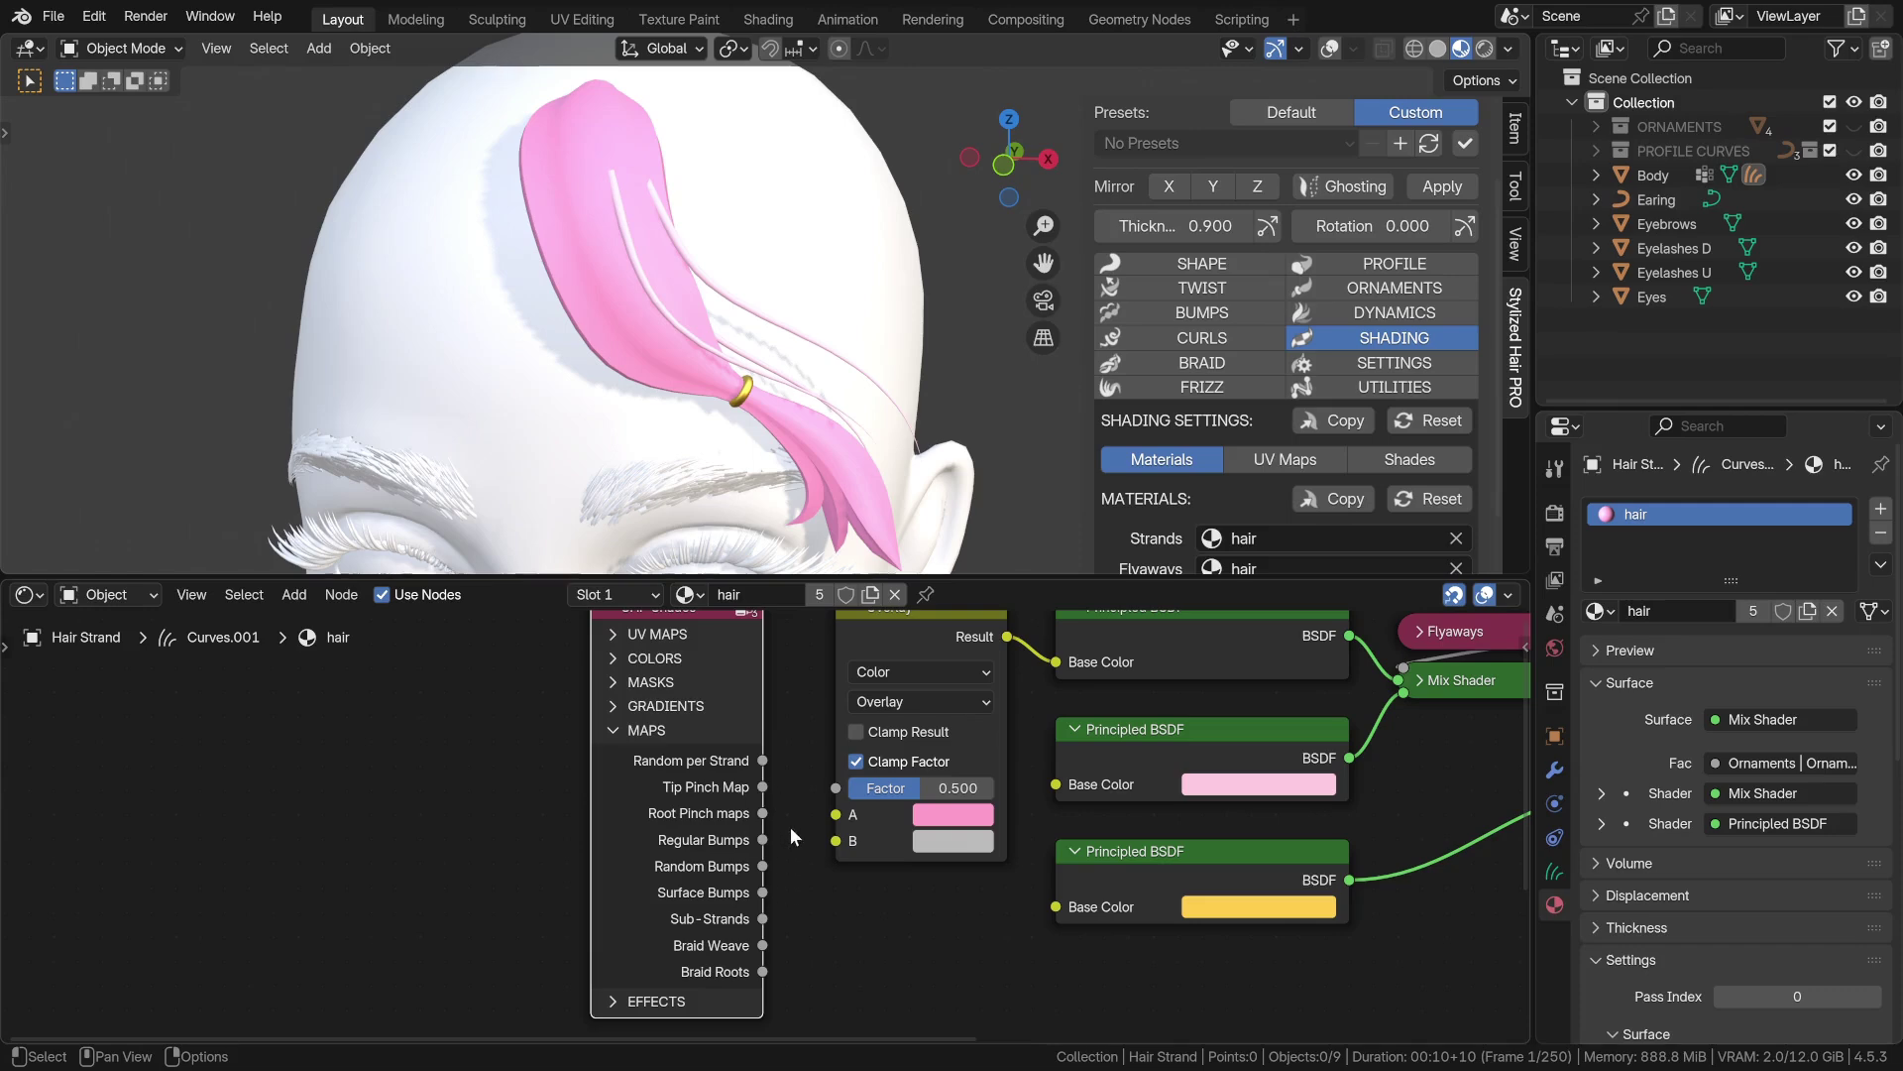
Preview the hair material's pinch maps, and feed Tip Pinch Map into the Overlay node's B input with Factor 0.802
ctrl+shift+click(769, 787)
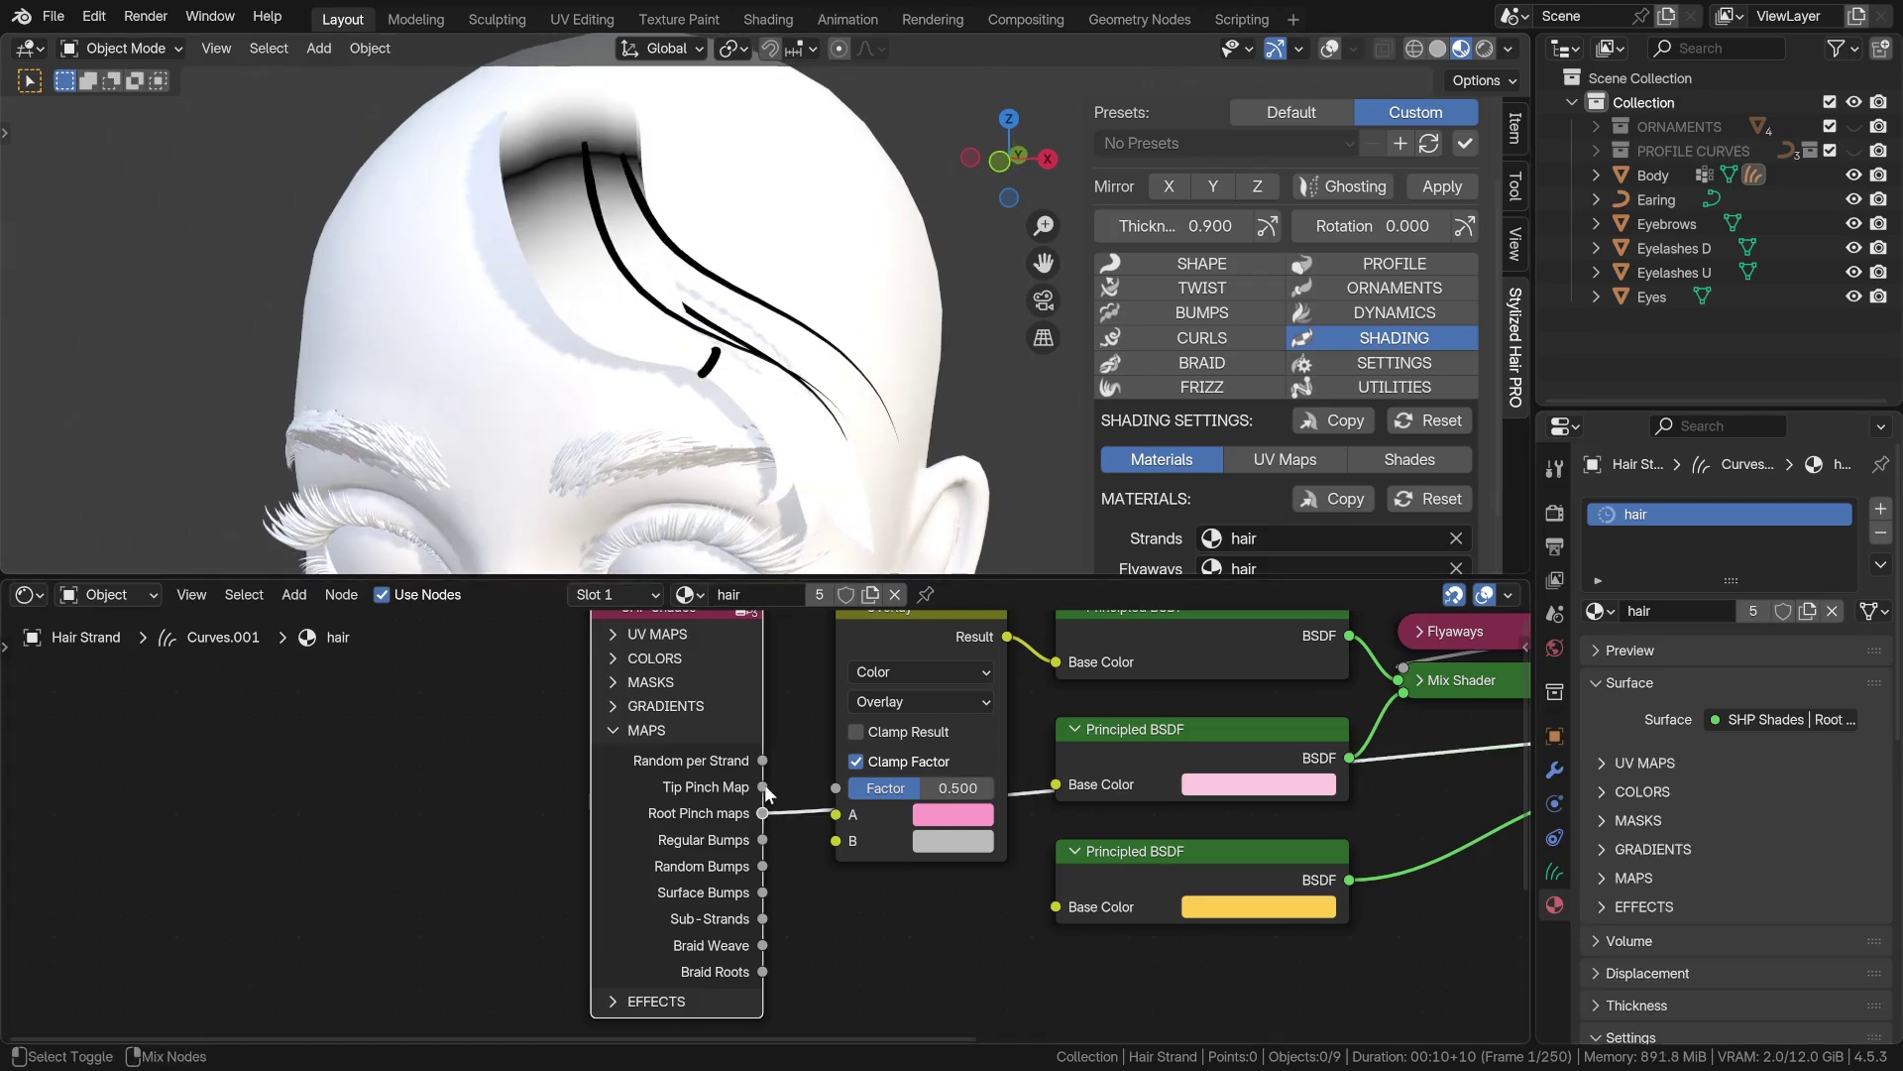
scroll(765, 794, down, 2)
ctrl+shift+click(1393, 796)
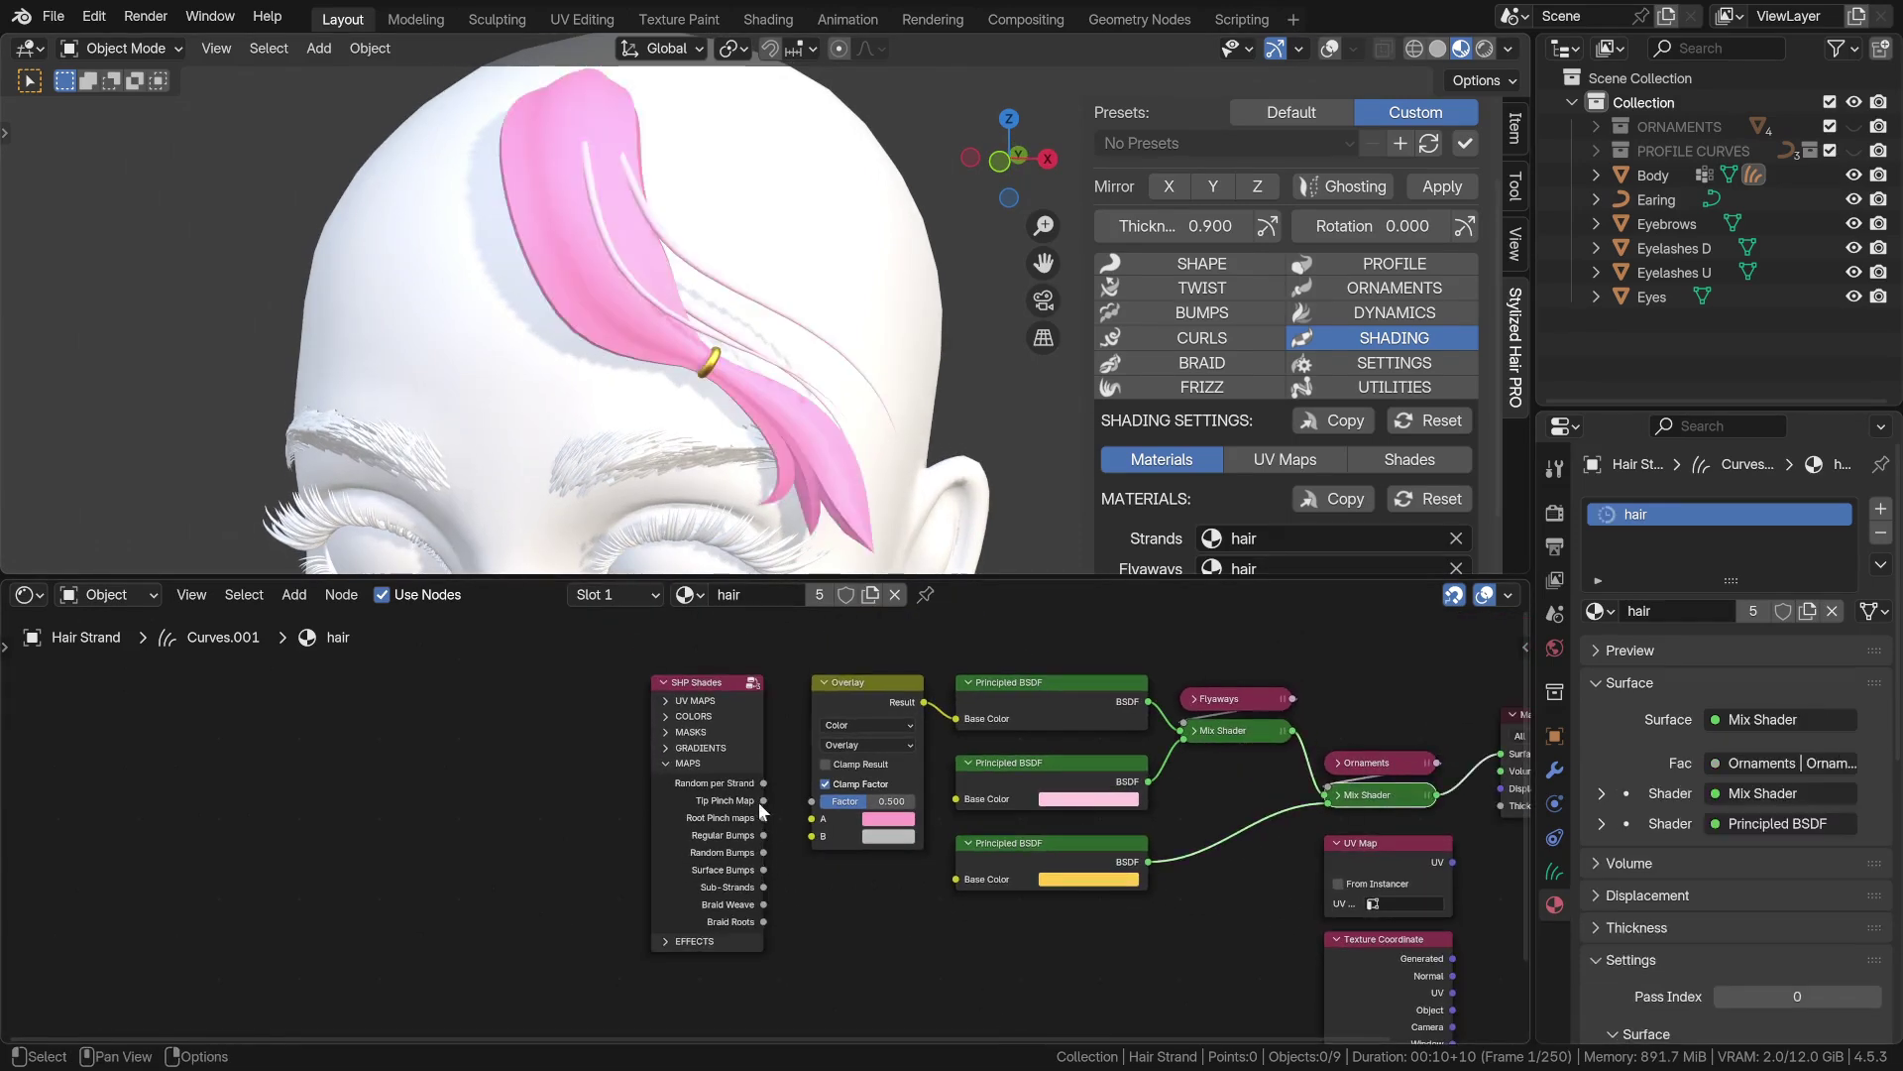
drag(863, 837, 913, 840)
middle_drag(729, 386, 759, 402)
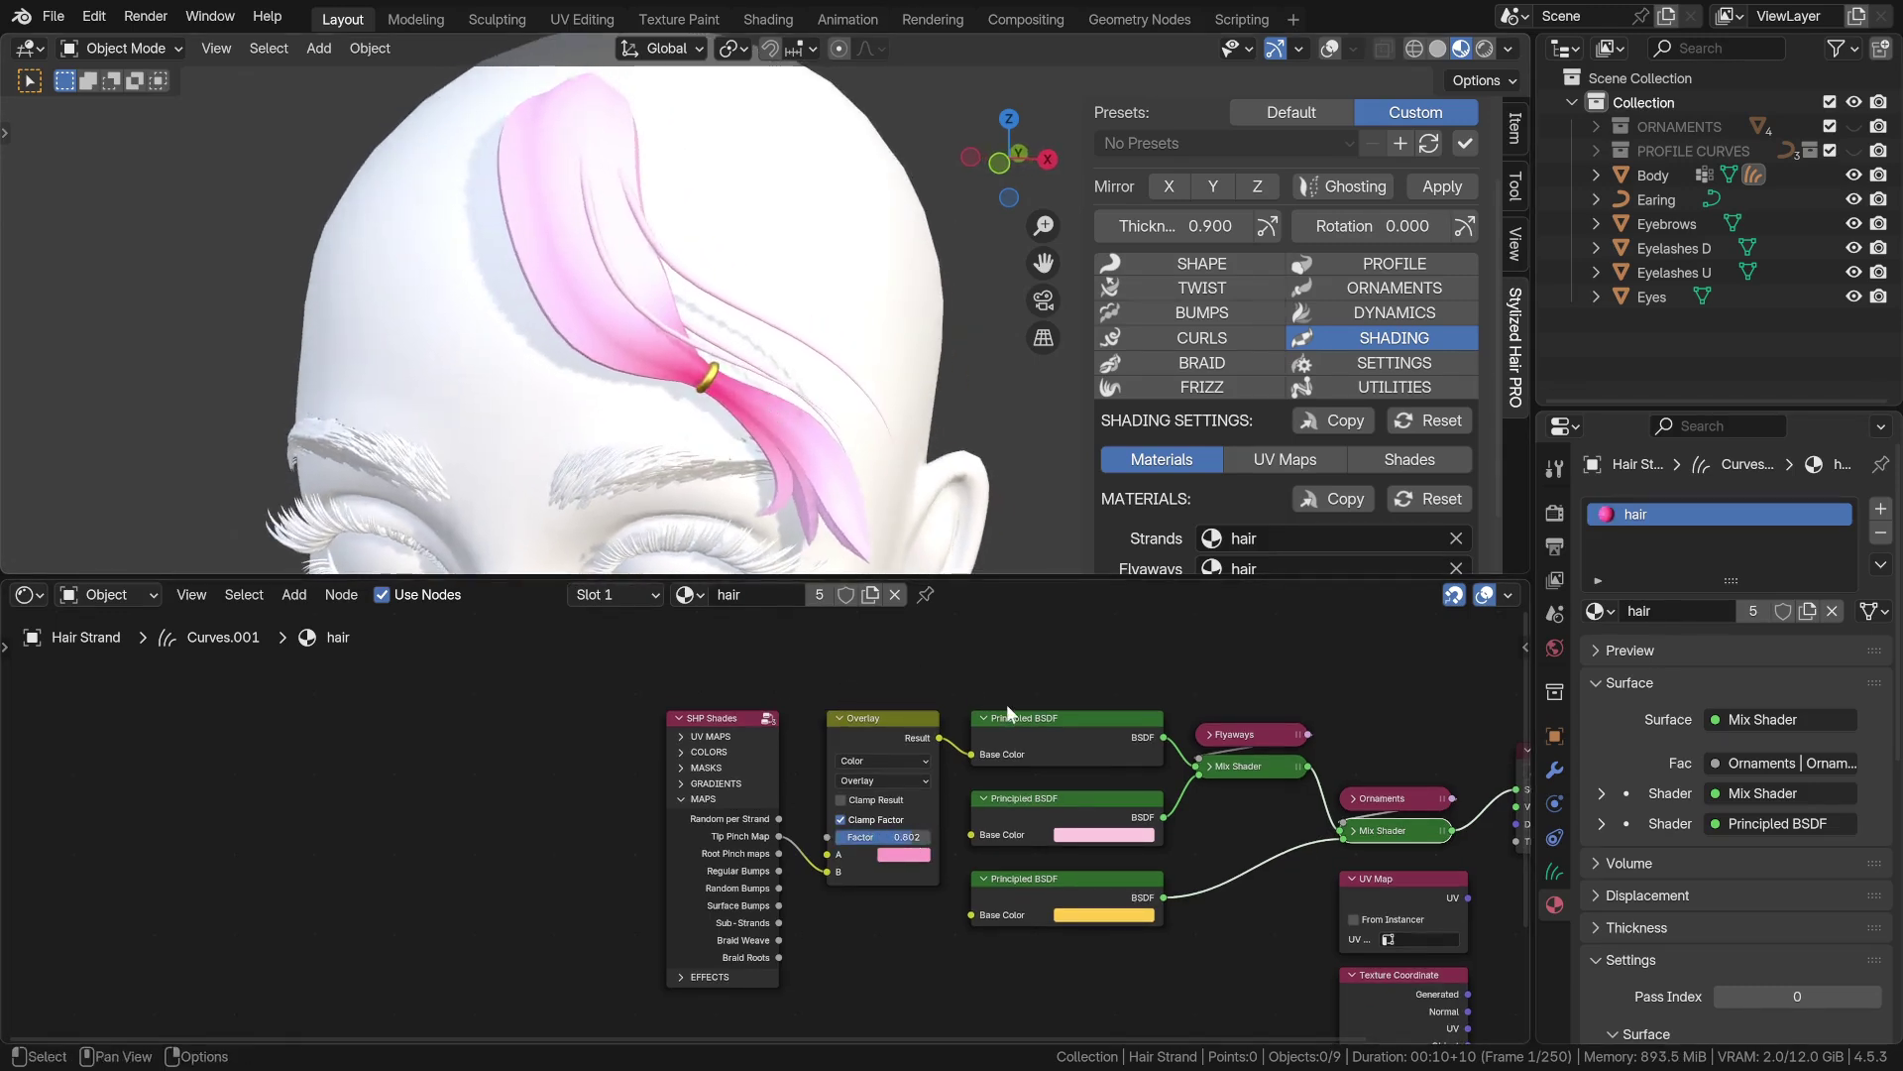
Preview the Combined UV map of the SHP Shades node and the UV Map node on the hair strand
click(711, 735)
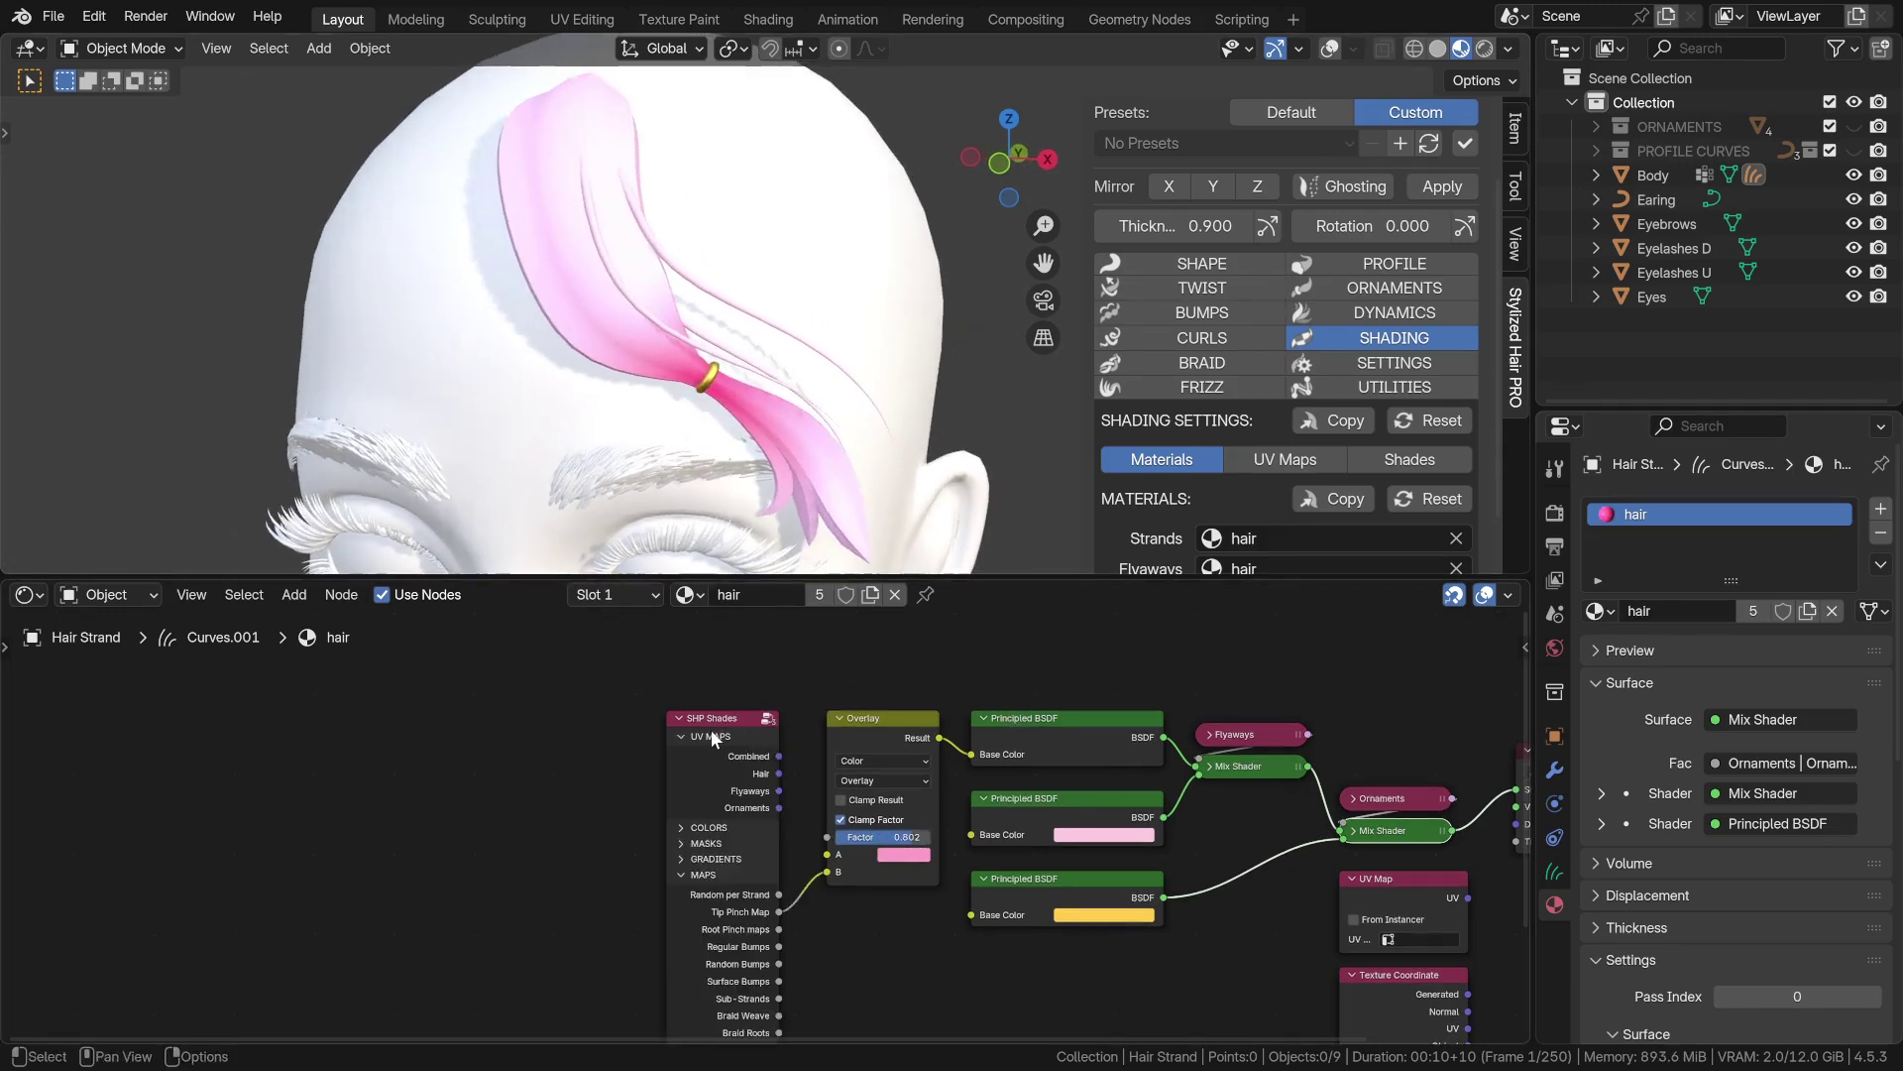
ctrl+shift+click(780, 756)
middle_drag(1115, 836, 647, 693)
drag(1153, 691, 1203, 806)
scroll(1087, 783, up, 3)
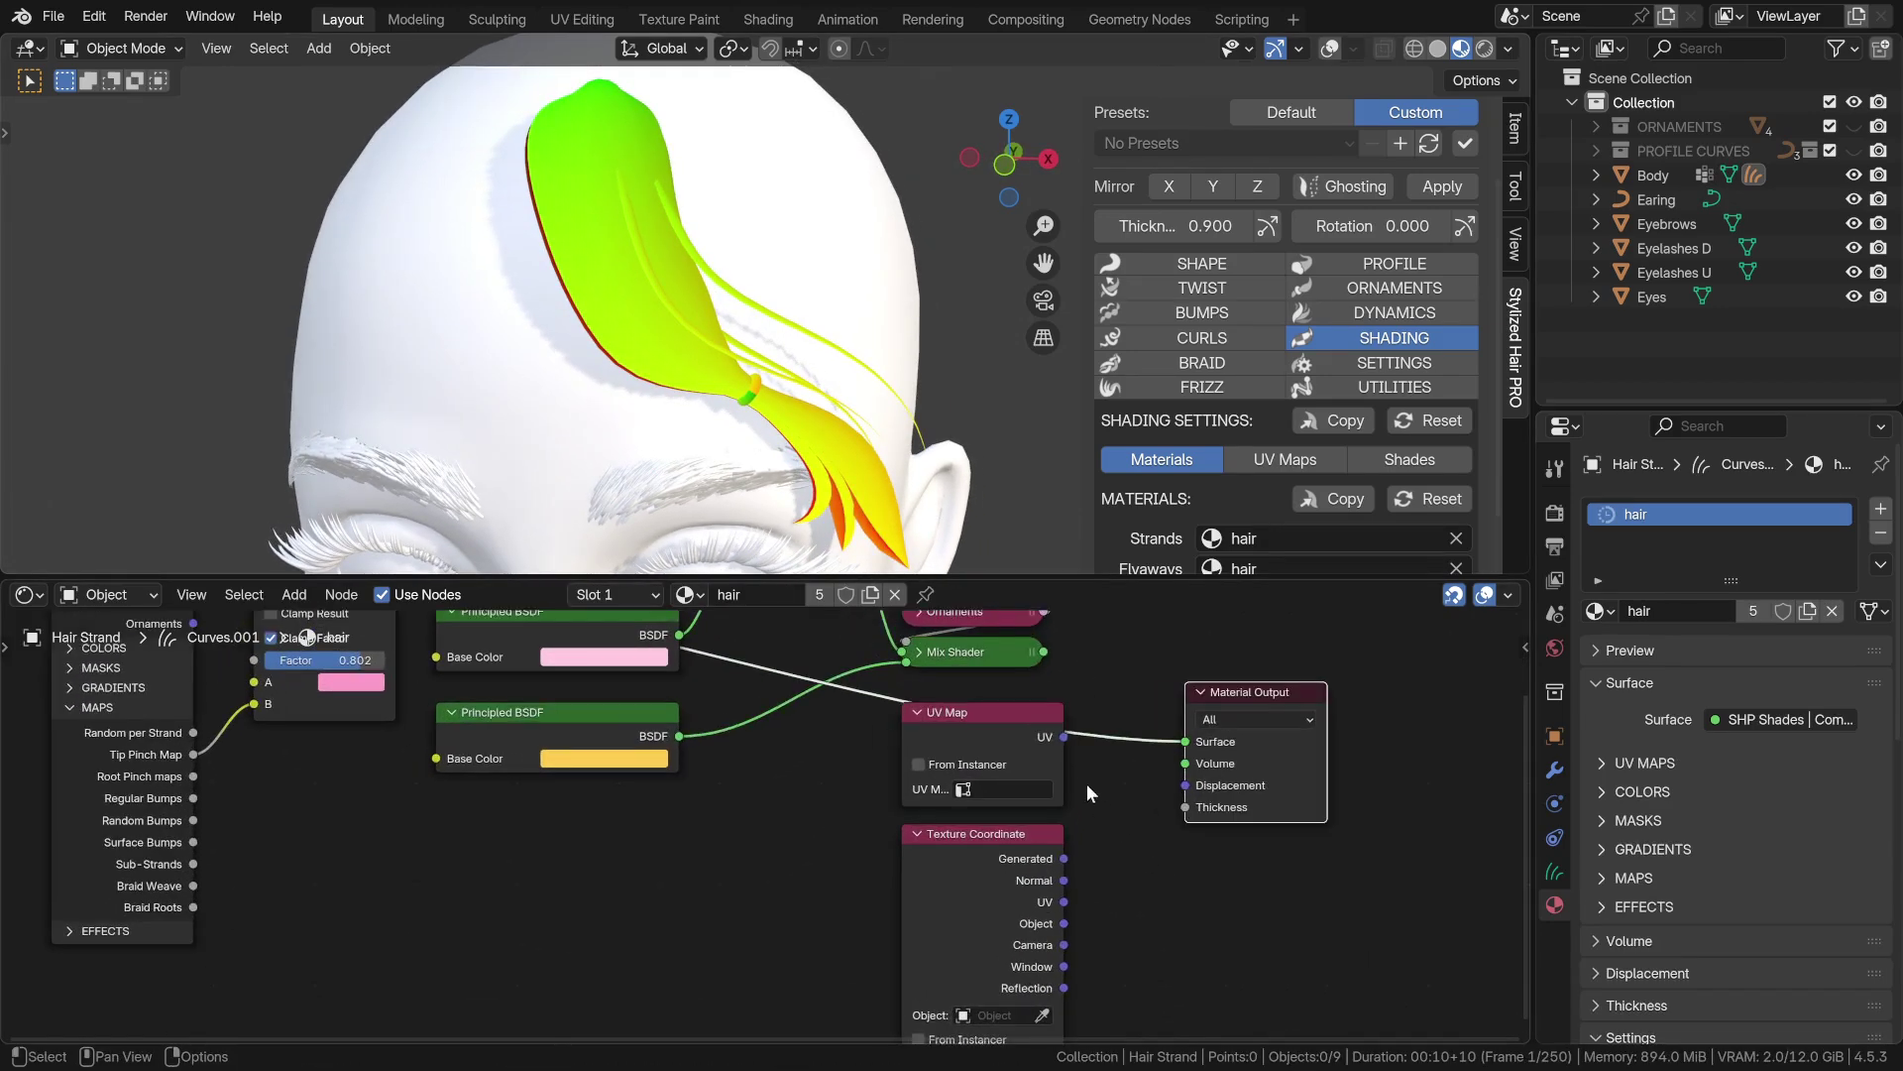
ctrl+shift+click(1025, 720)
middle_drag(1136, 920, 1043, 878)
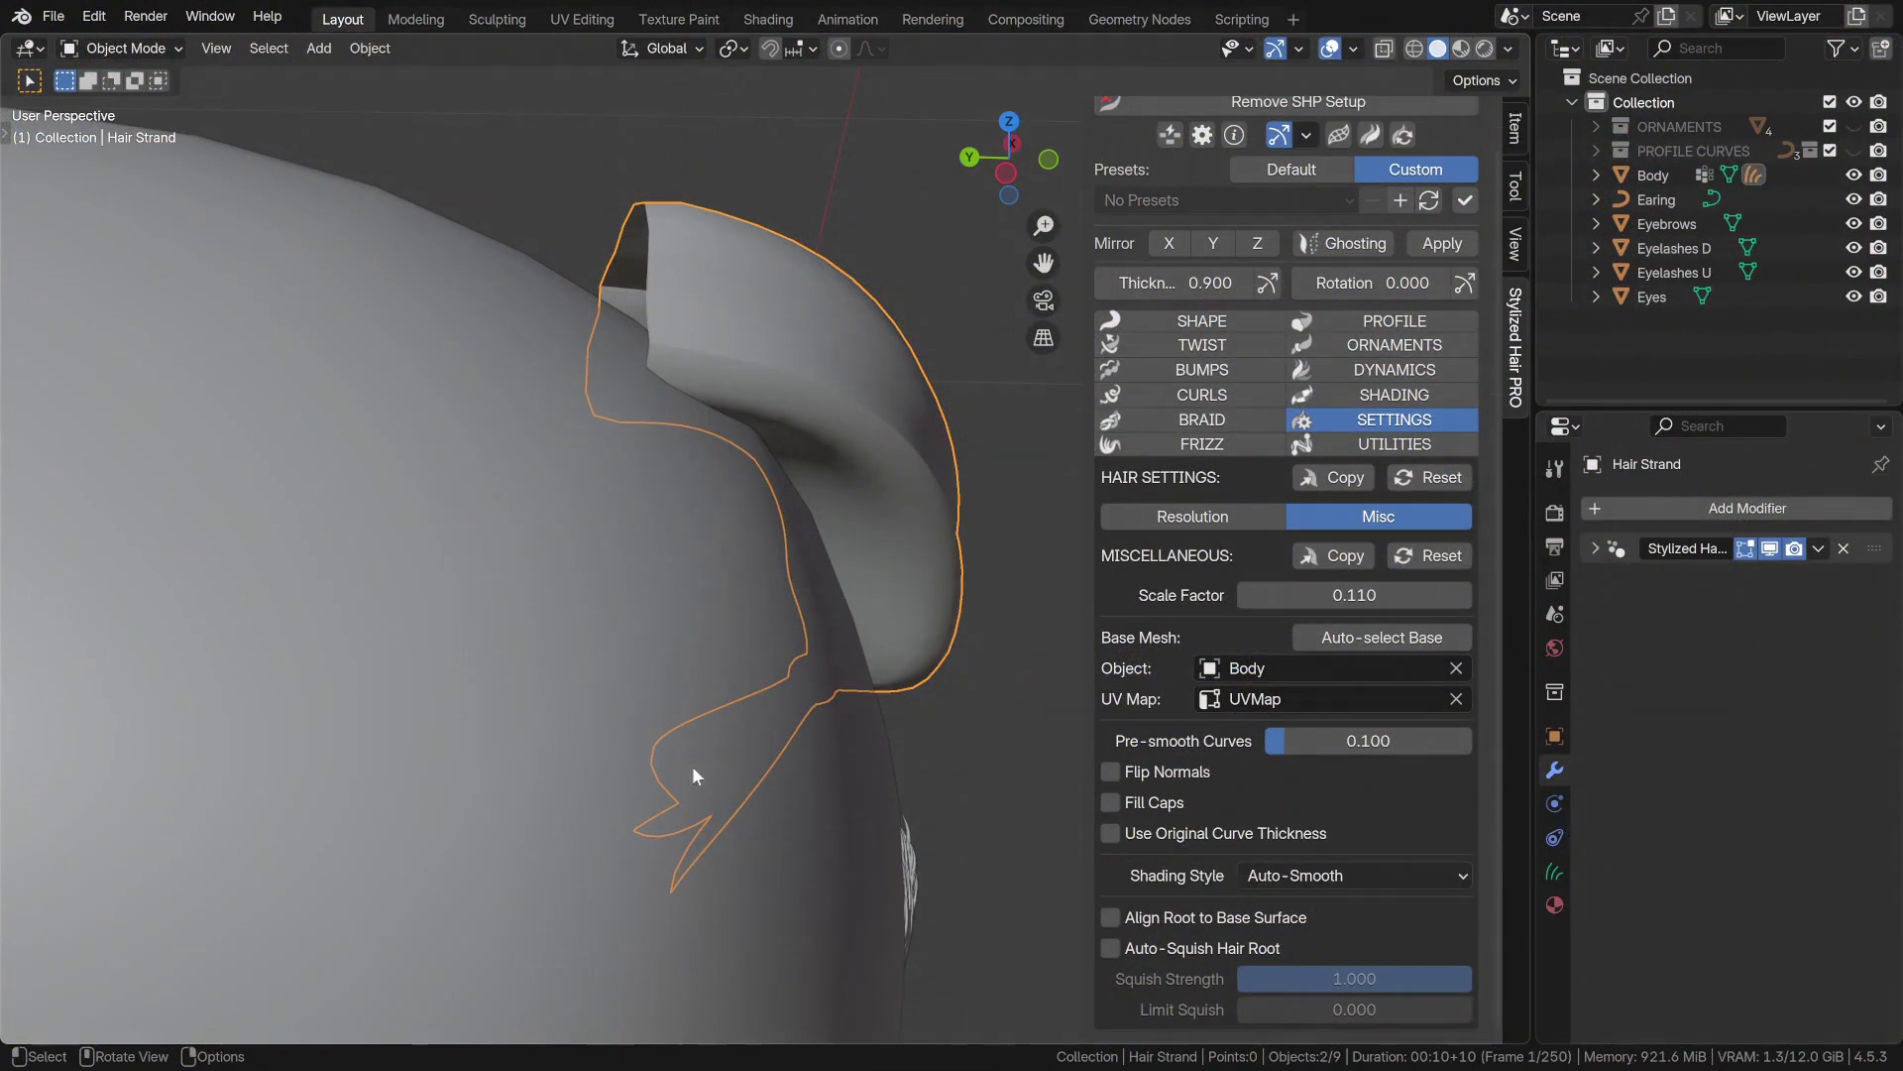
Enable Auto-Squish Hair Root and Optimize SHP Modifier for the hair strand, and expand its modifier
click(1110, 948)
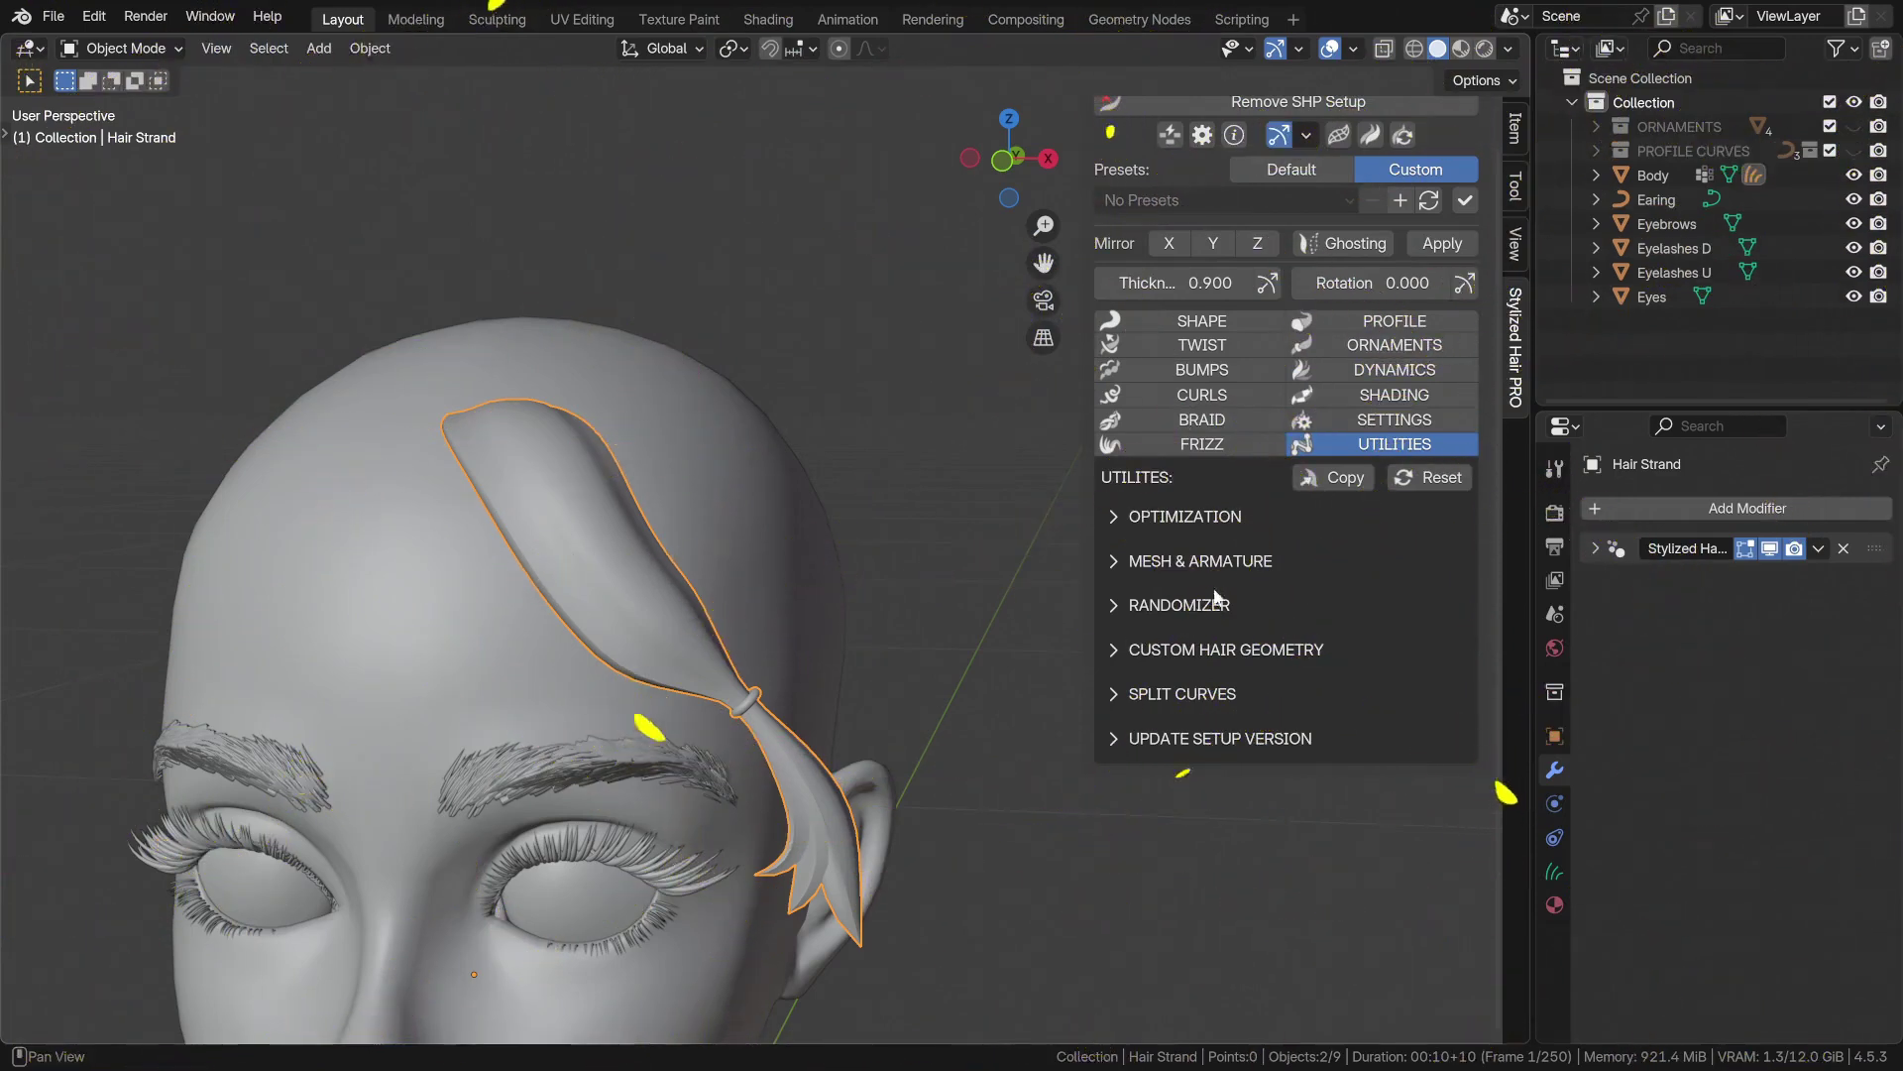
click(1169, 514)
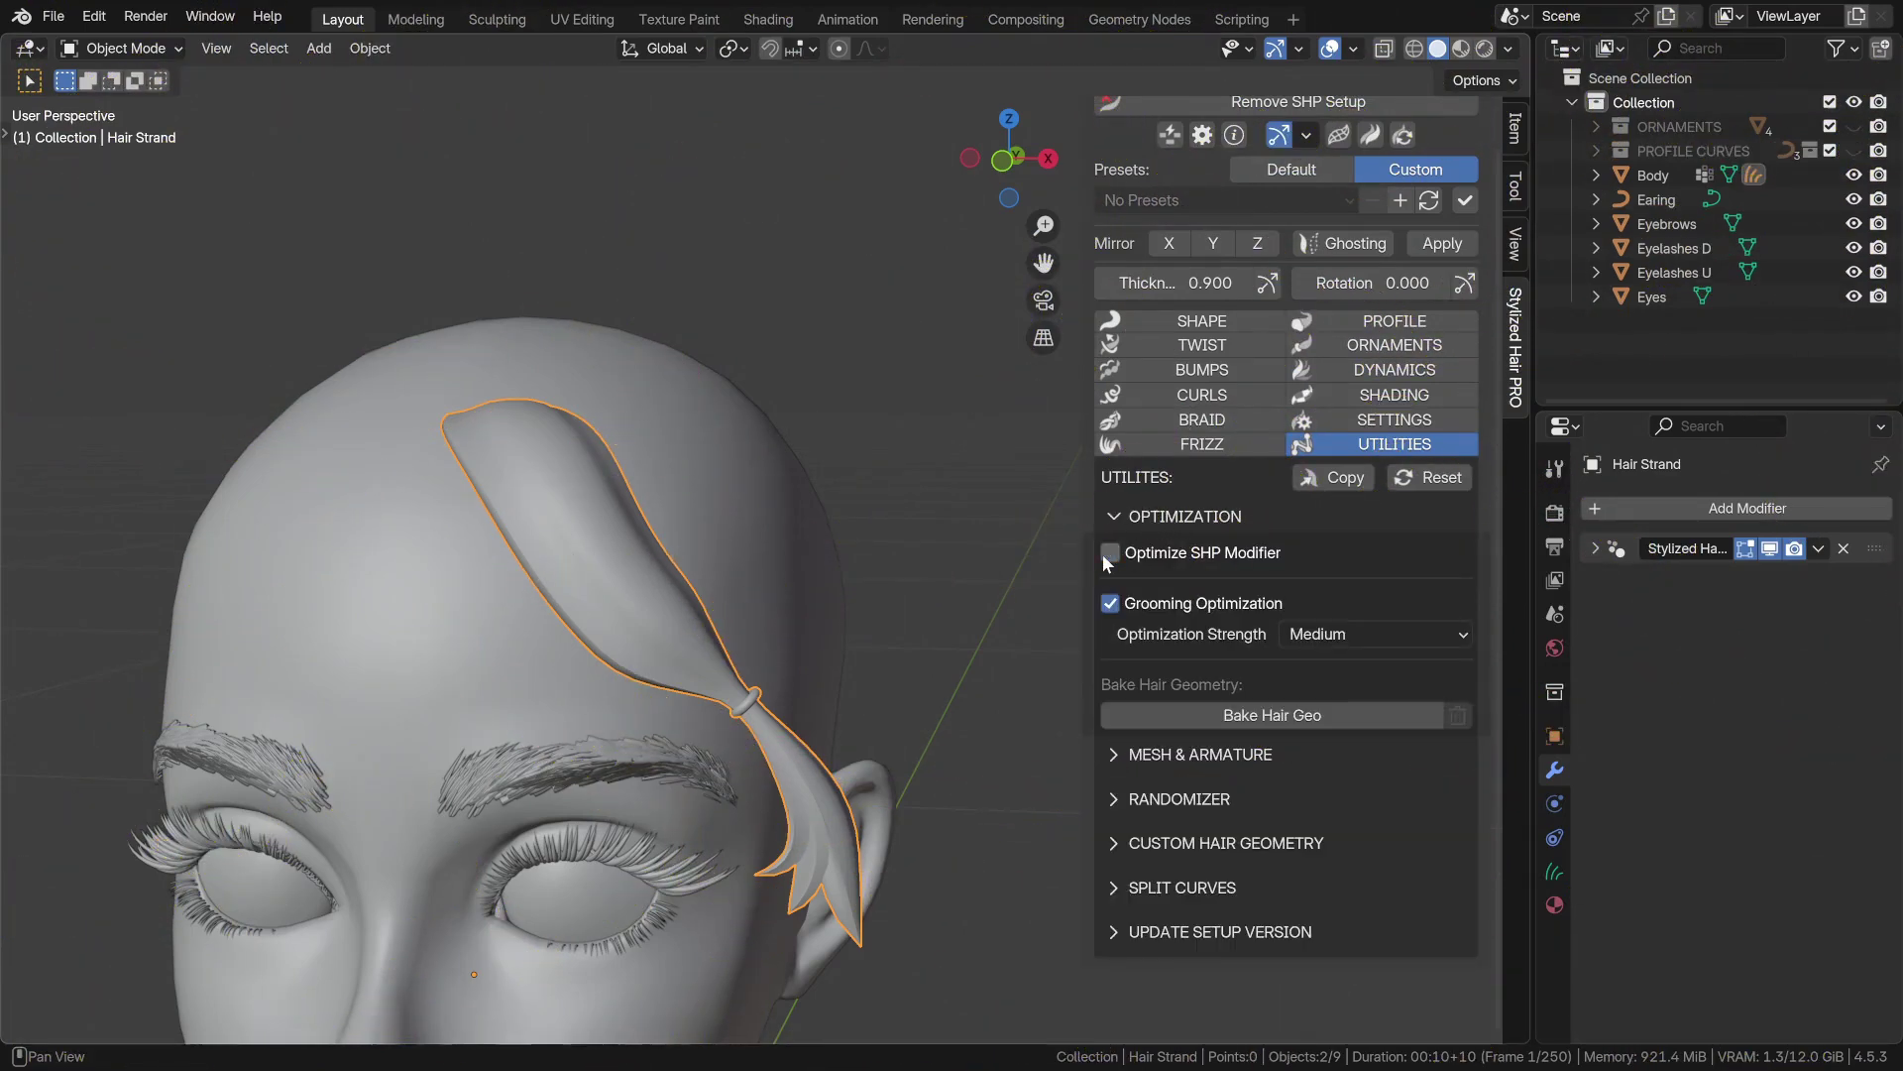
click(1596, 548)
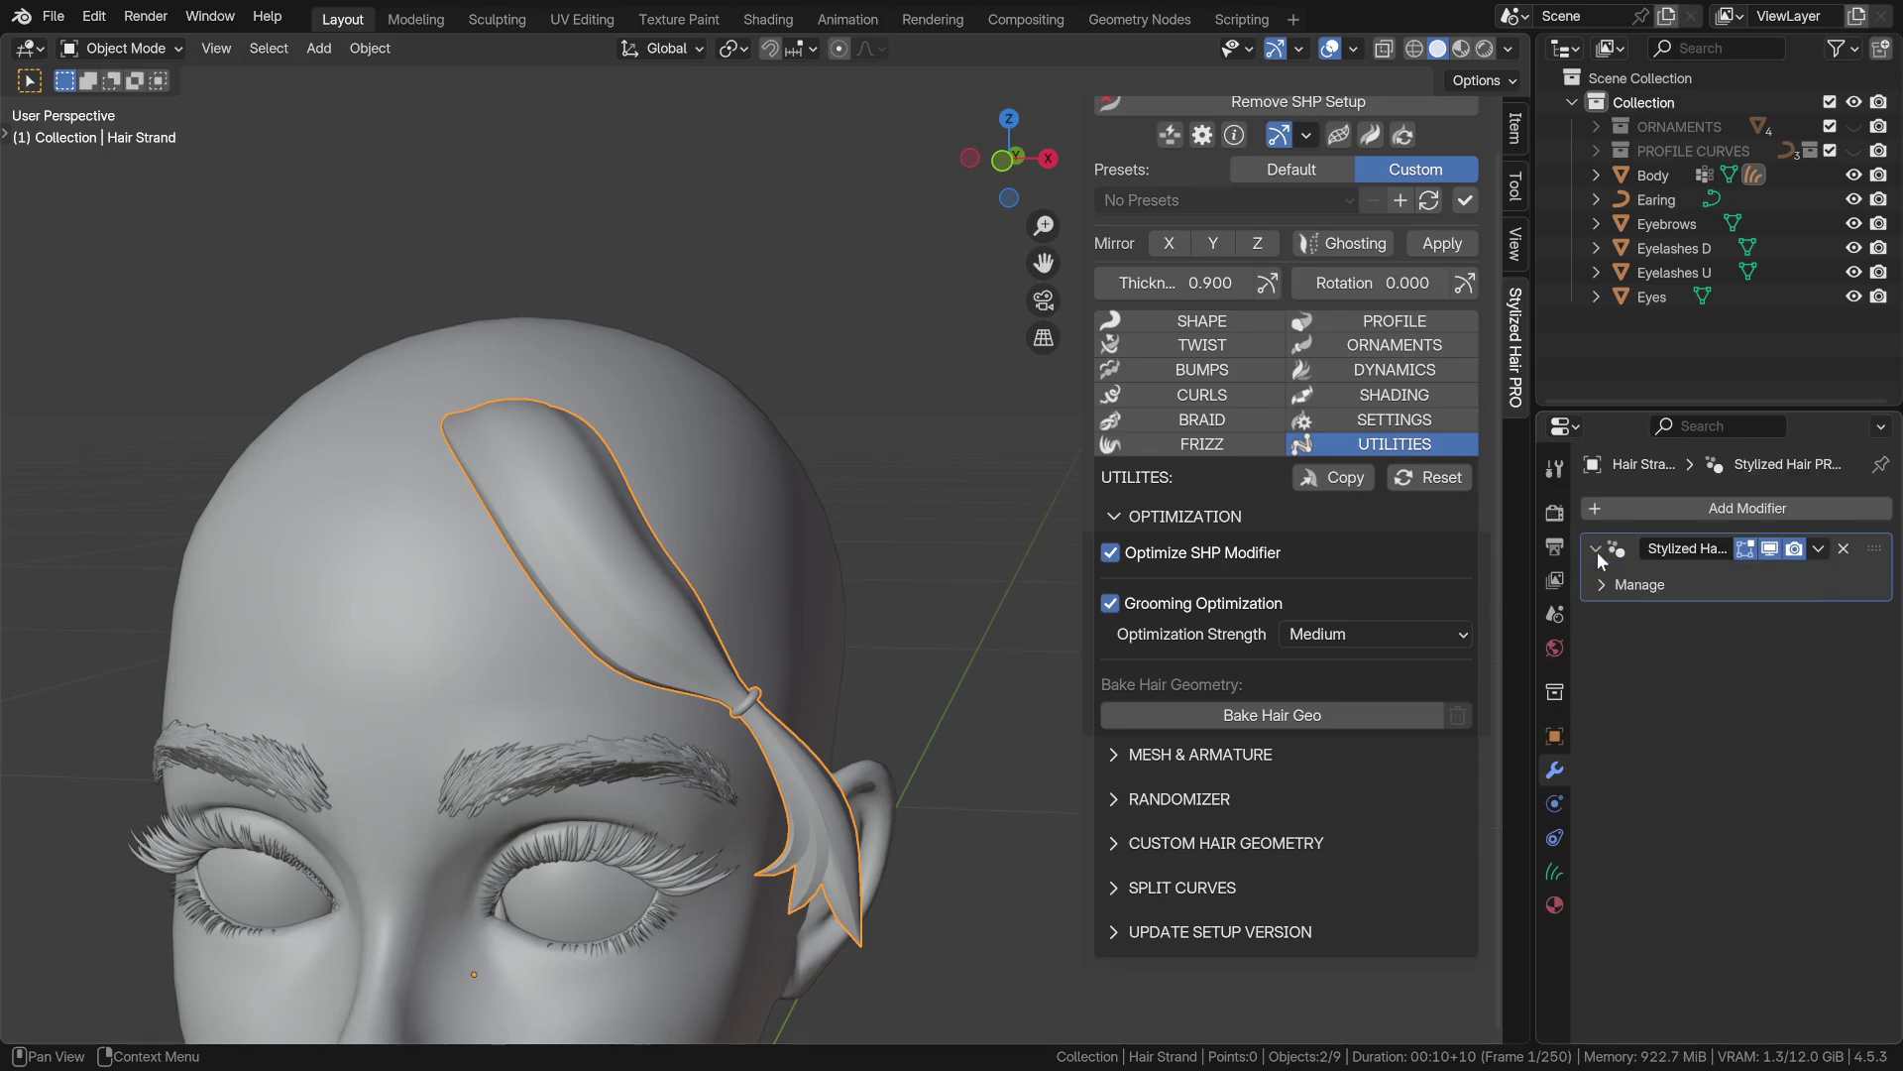
Comb the middle of the hair strand outward toward the ear in Sculpt Mode, and return to Object Mode
key(ctrl+Tab)
click(680, 647)
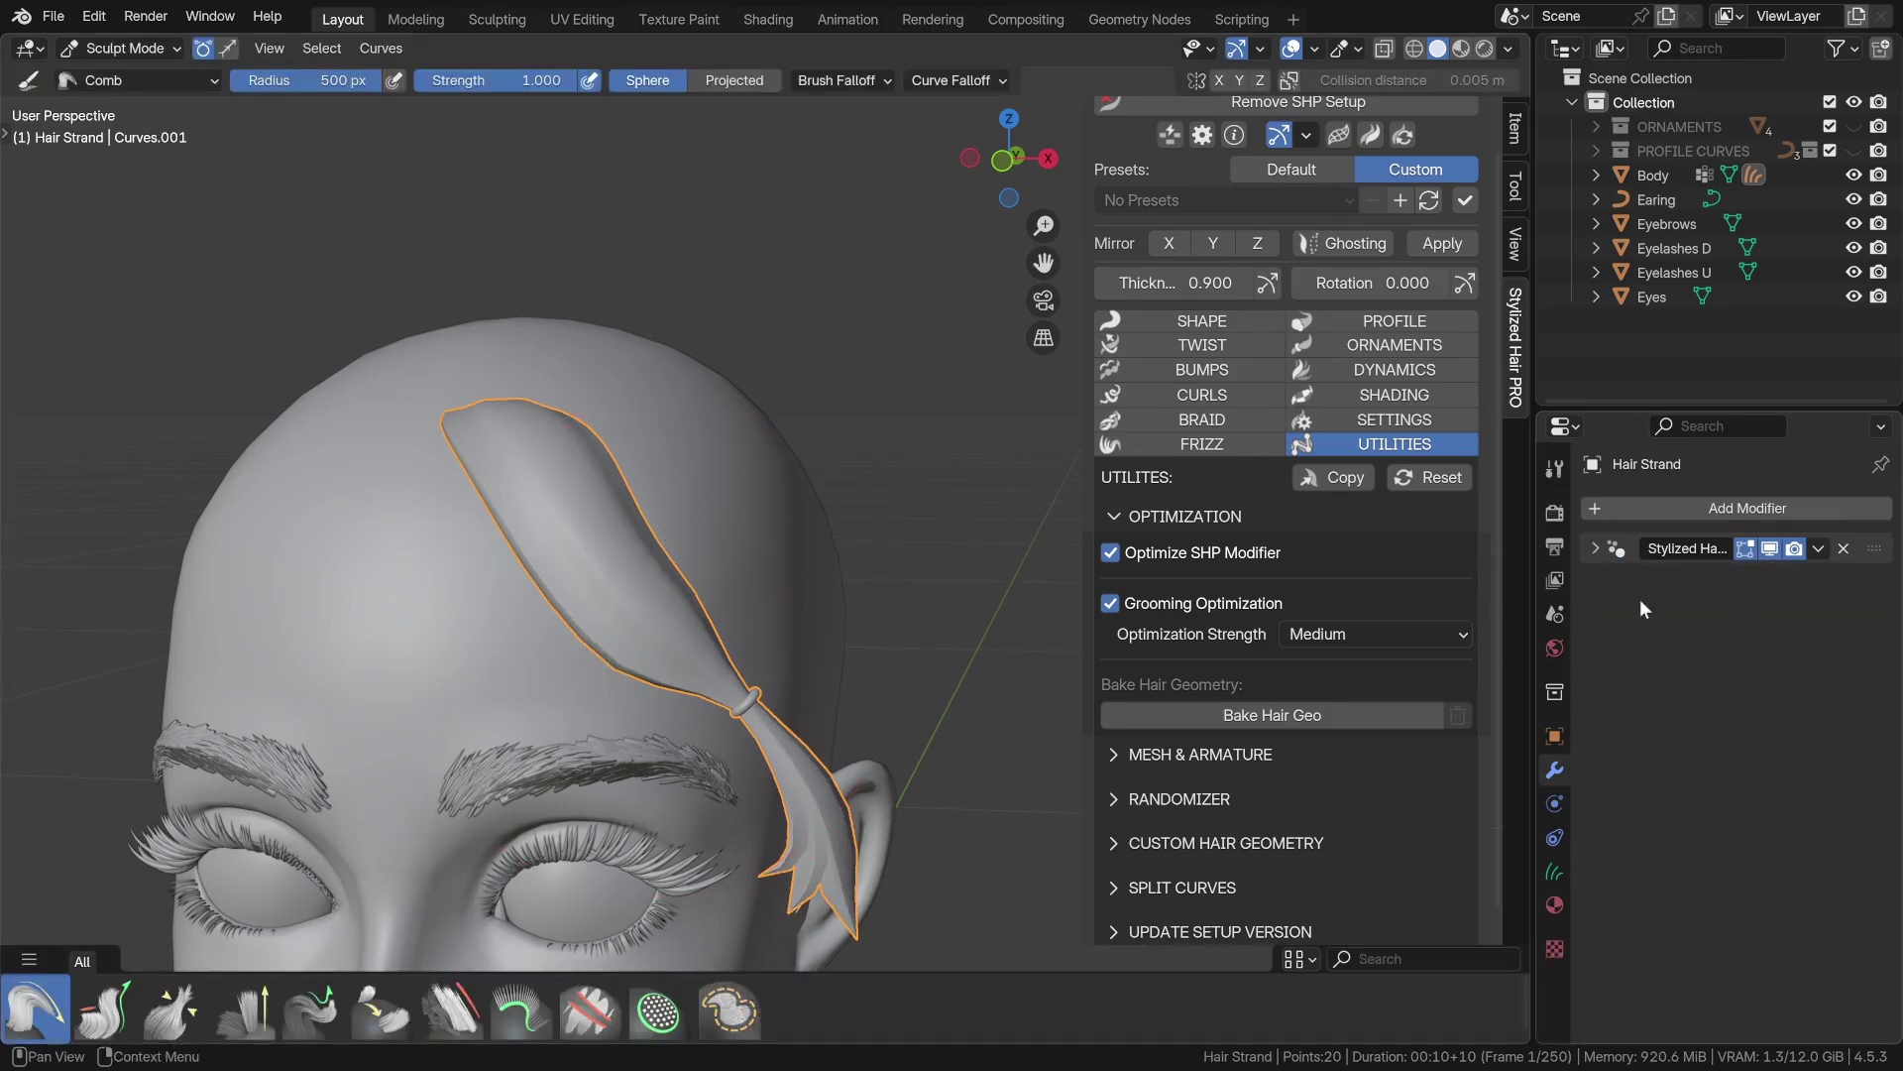
drag(762, 604, 862, 599)
key(ctrl+Tab)
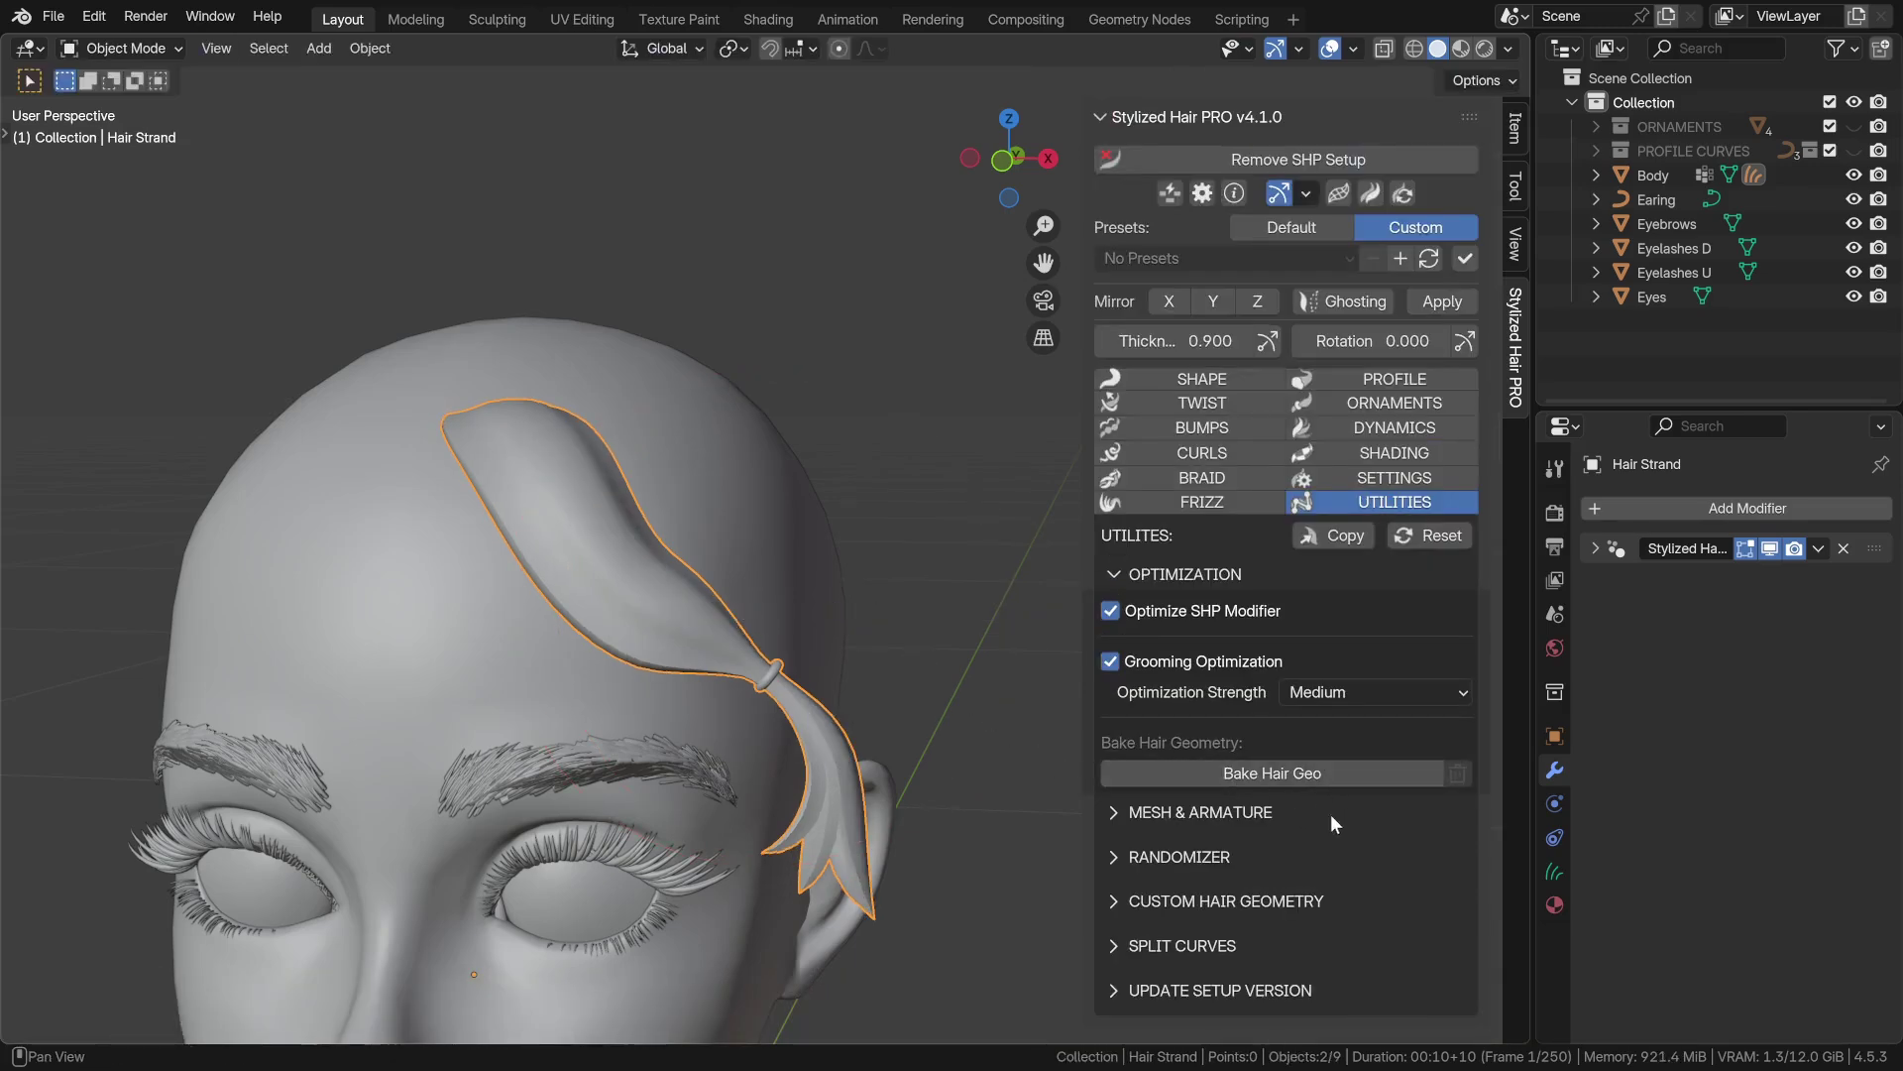
Try changing the tip Scale and Bulge while the hair geometry is baked, and delete the bake
mouse_move(904, 824)
middle_down()
mouse_move(859, 812)
mouse_move(907, 809)
middle_up()
click(1229, 773)
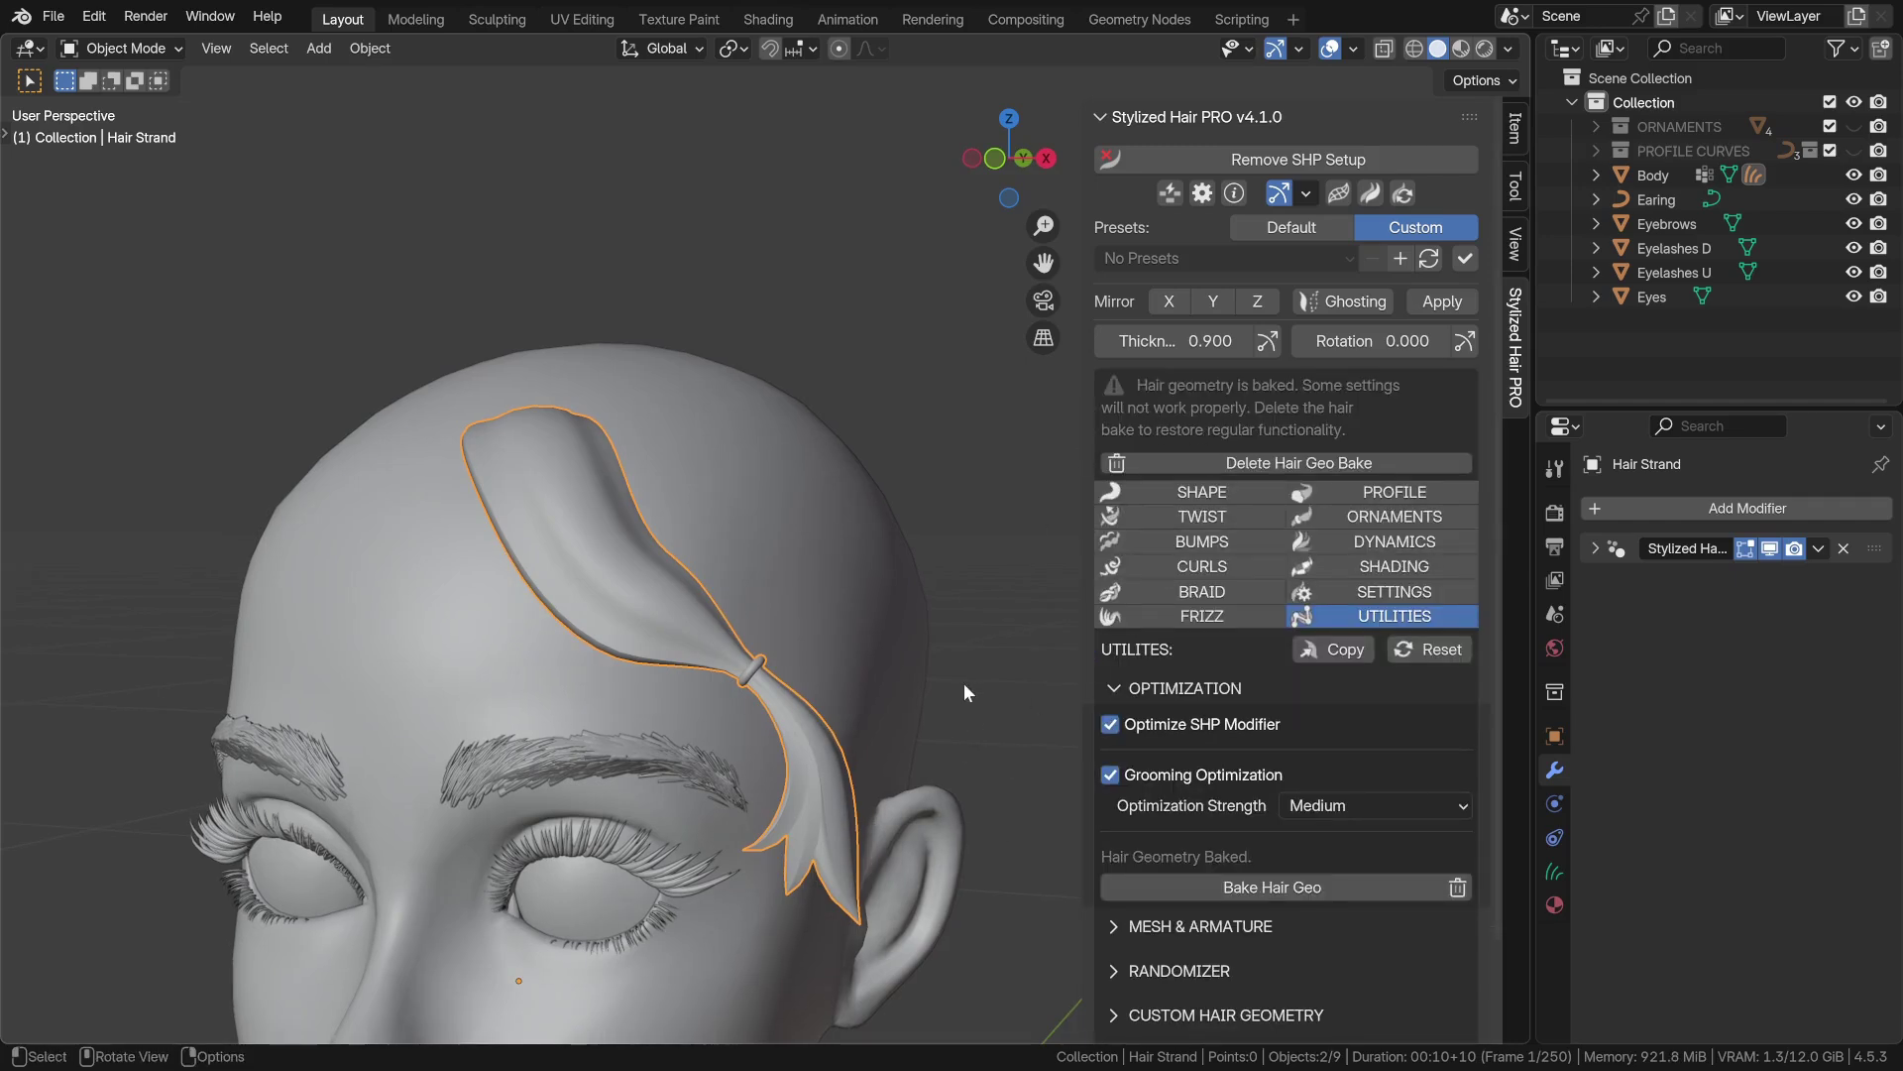
click(1172, 498)
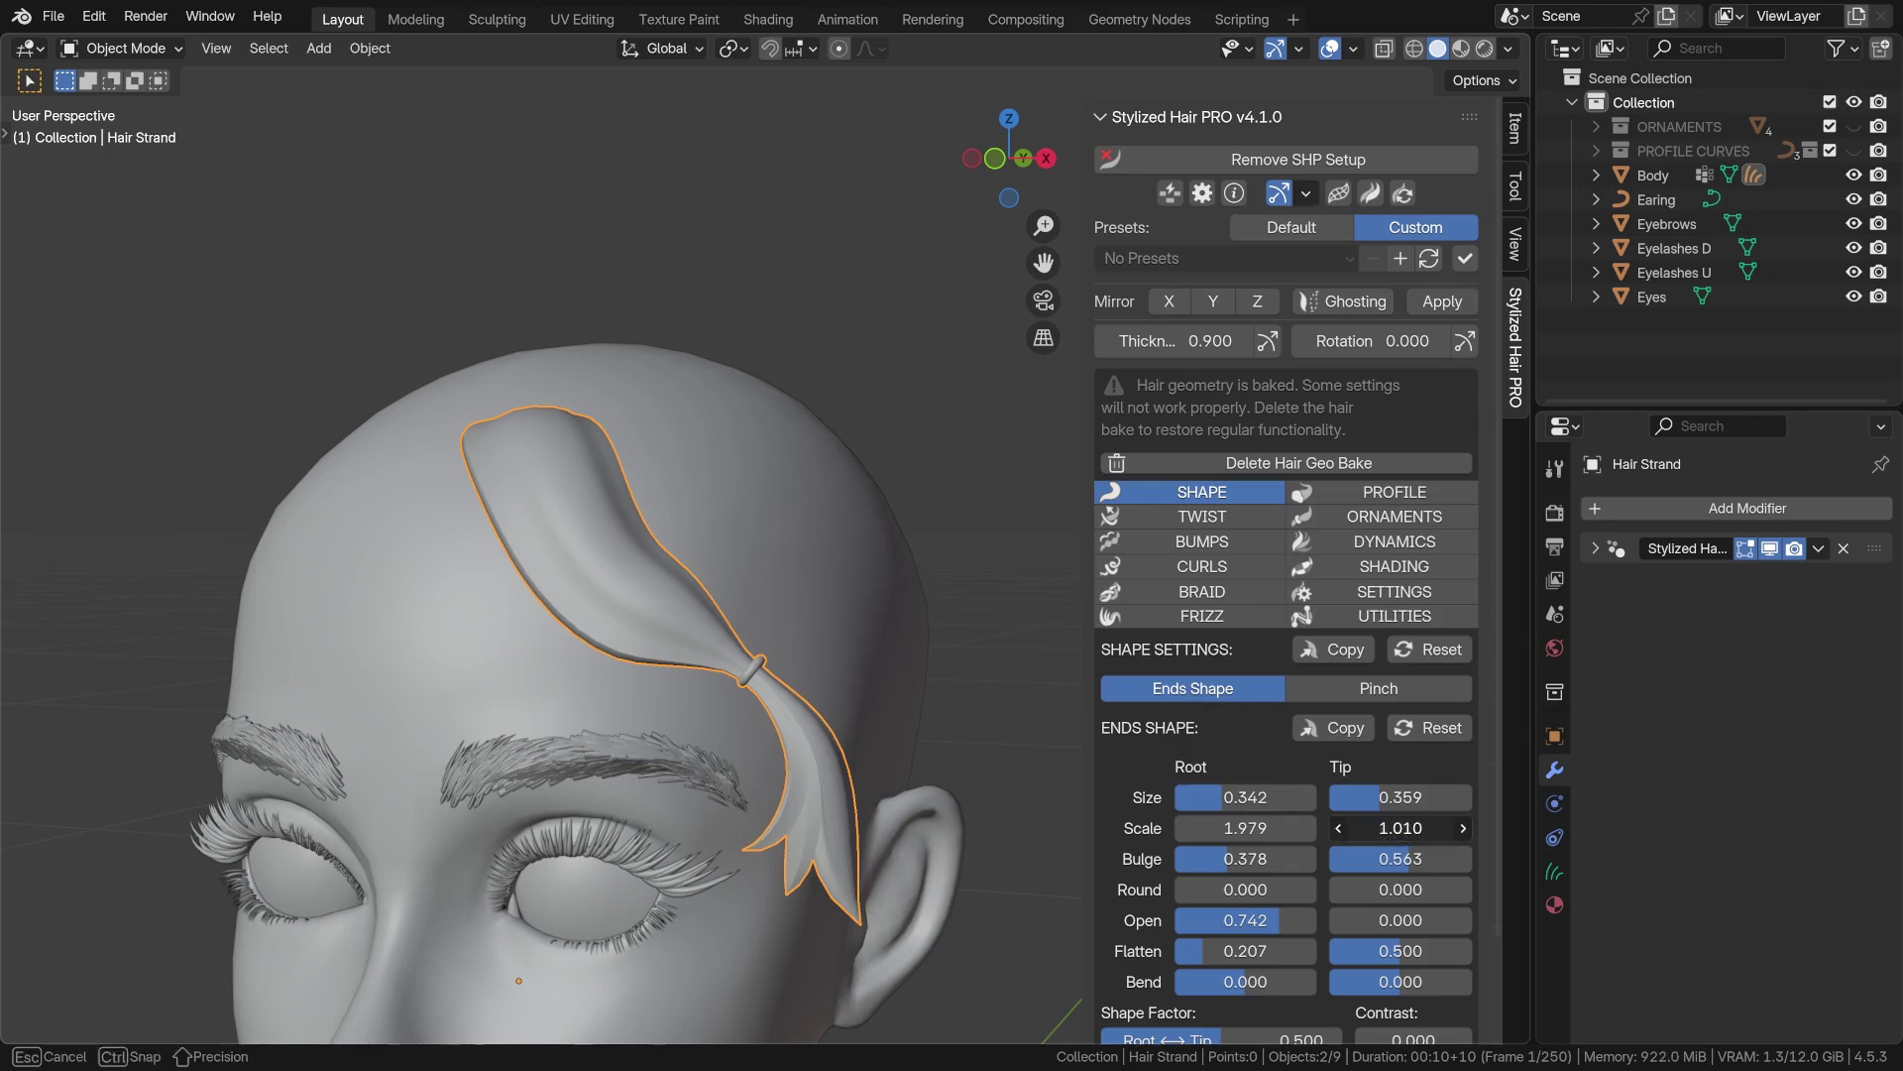
drag(1401, 828, 1400, 855)
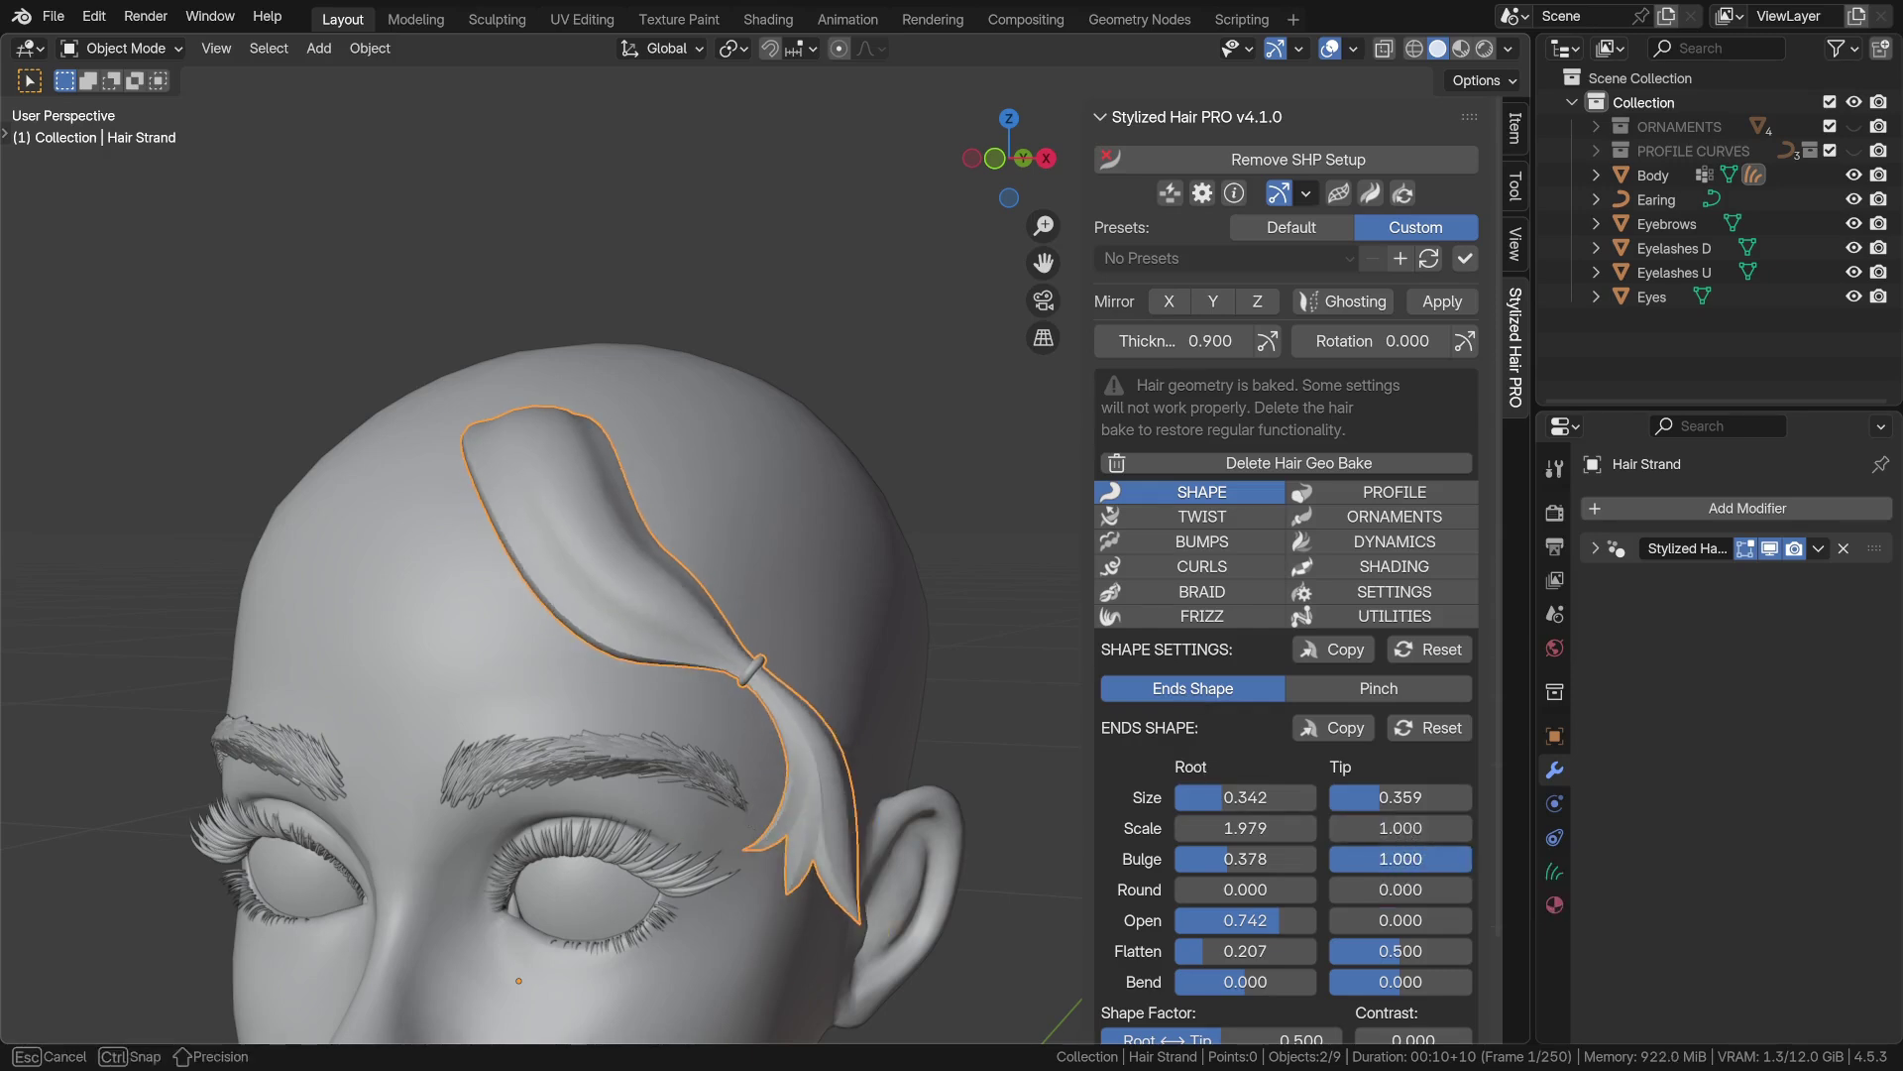
click(1310, 472)
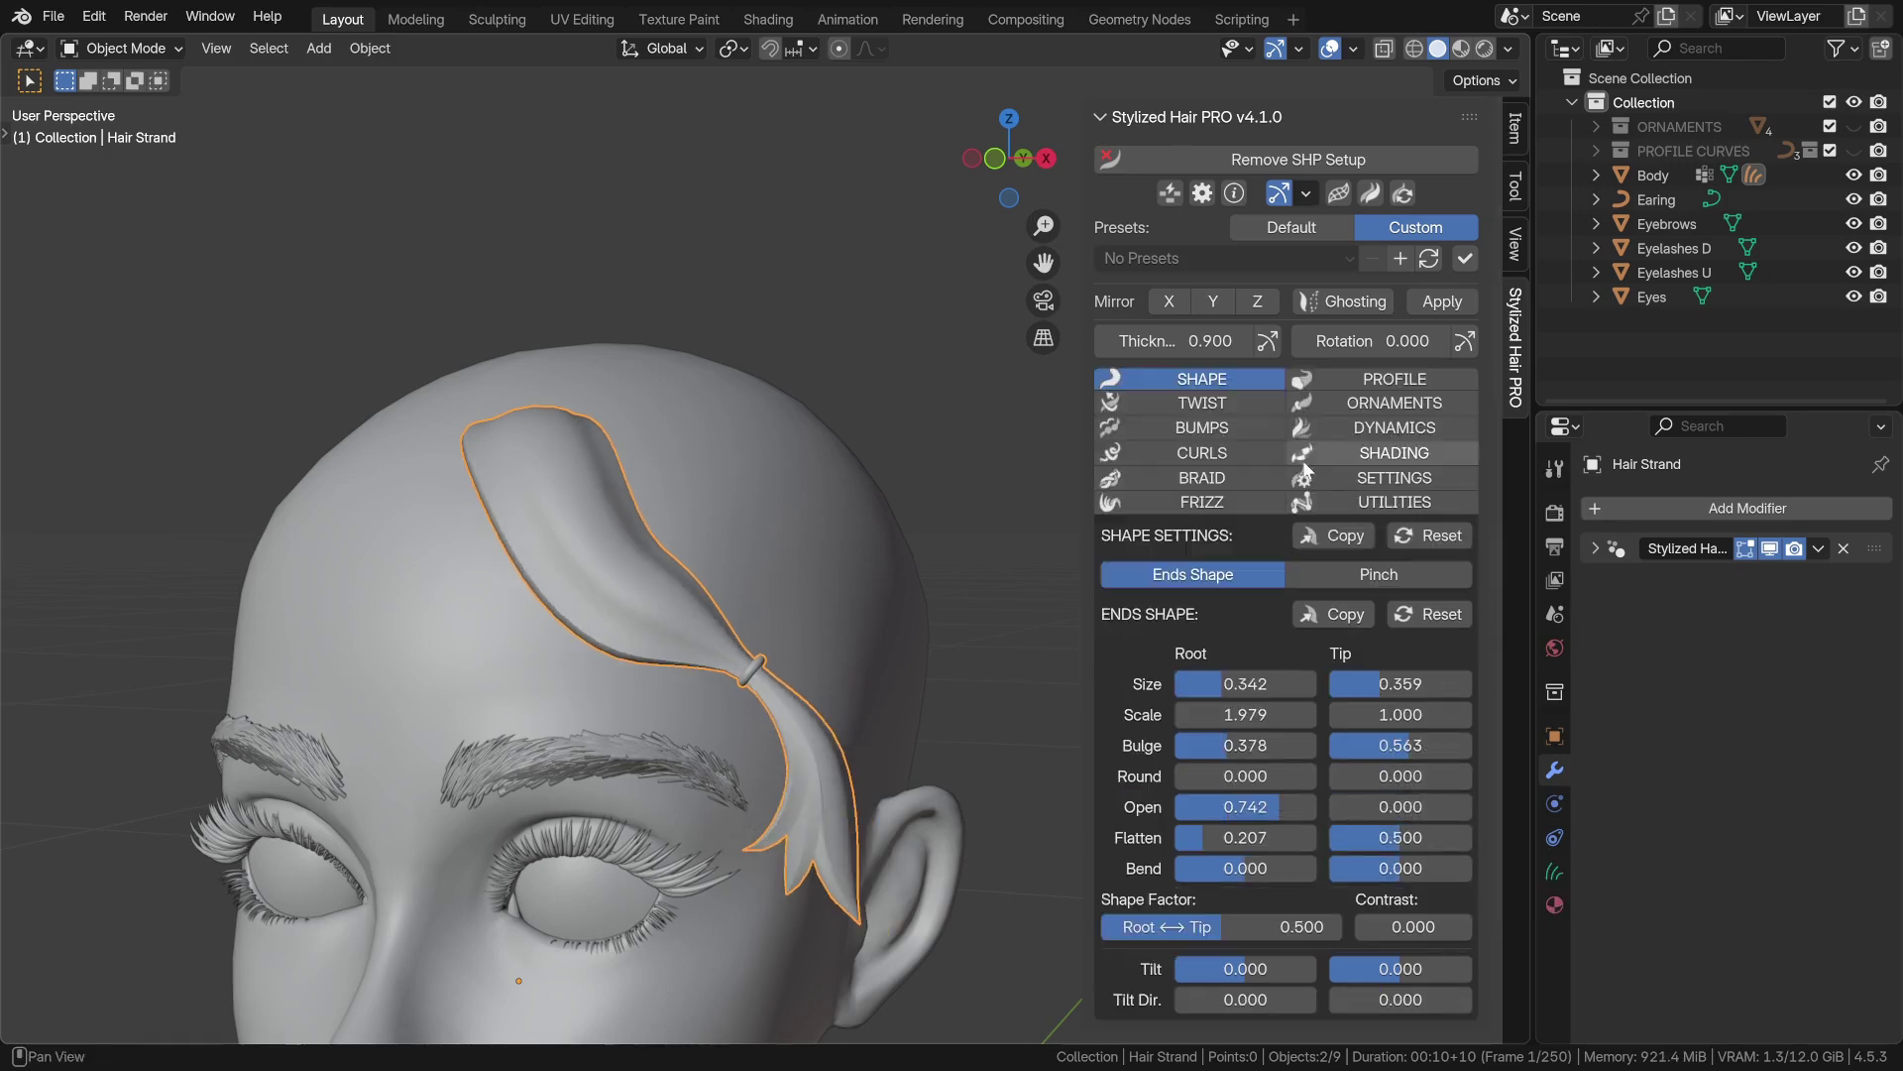
Set the strand's tip Bulge to 0.093 and bake the hair geometry
drag(1400, 745, 1345, 750)
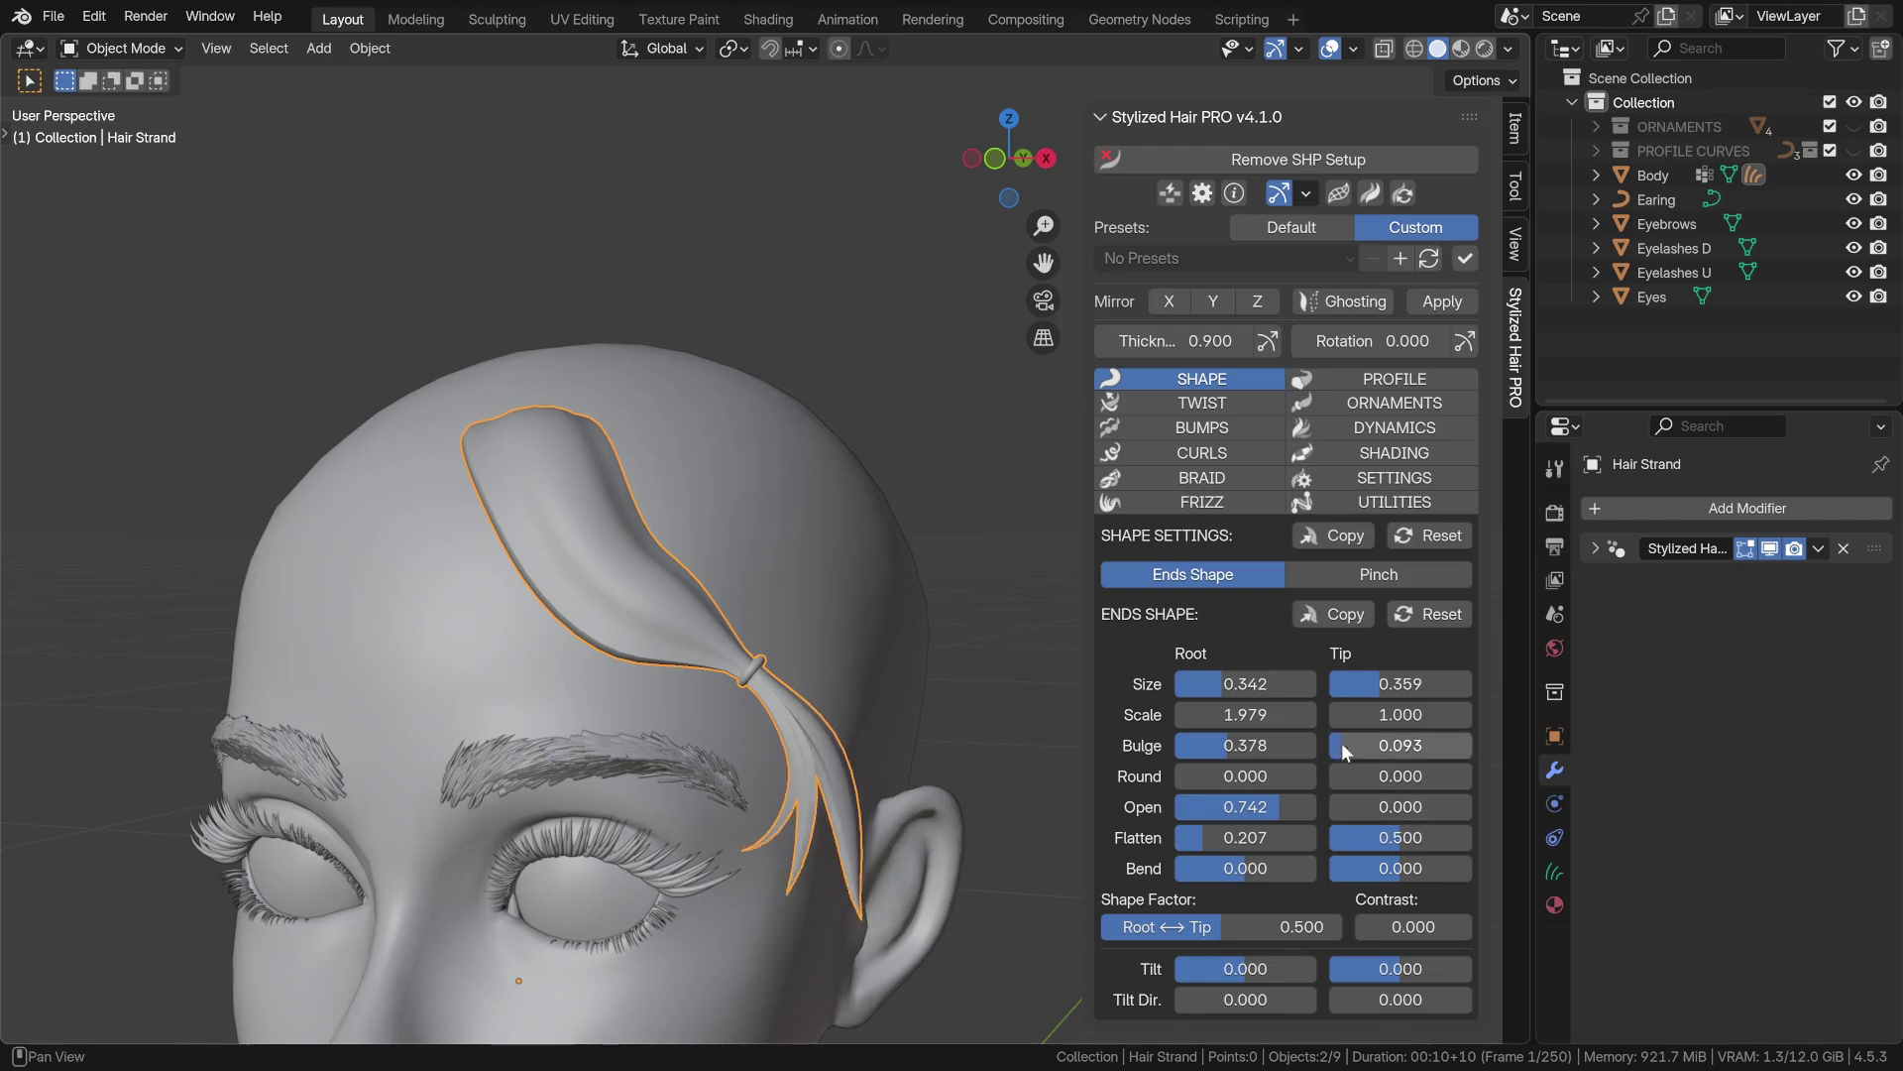
click(1388, 501)
click(1252, 774)
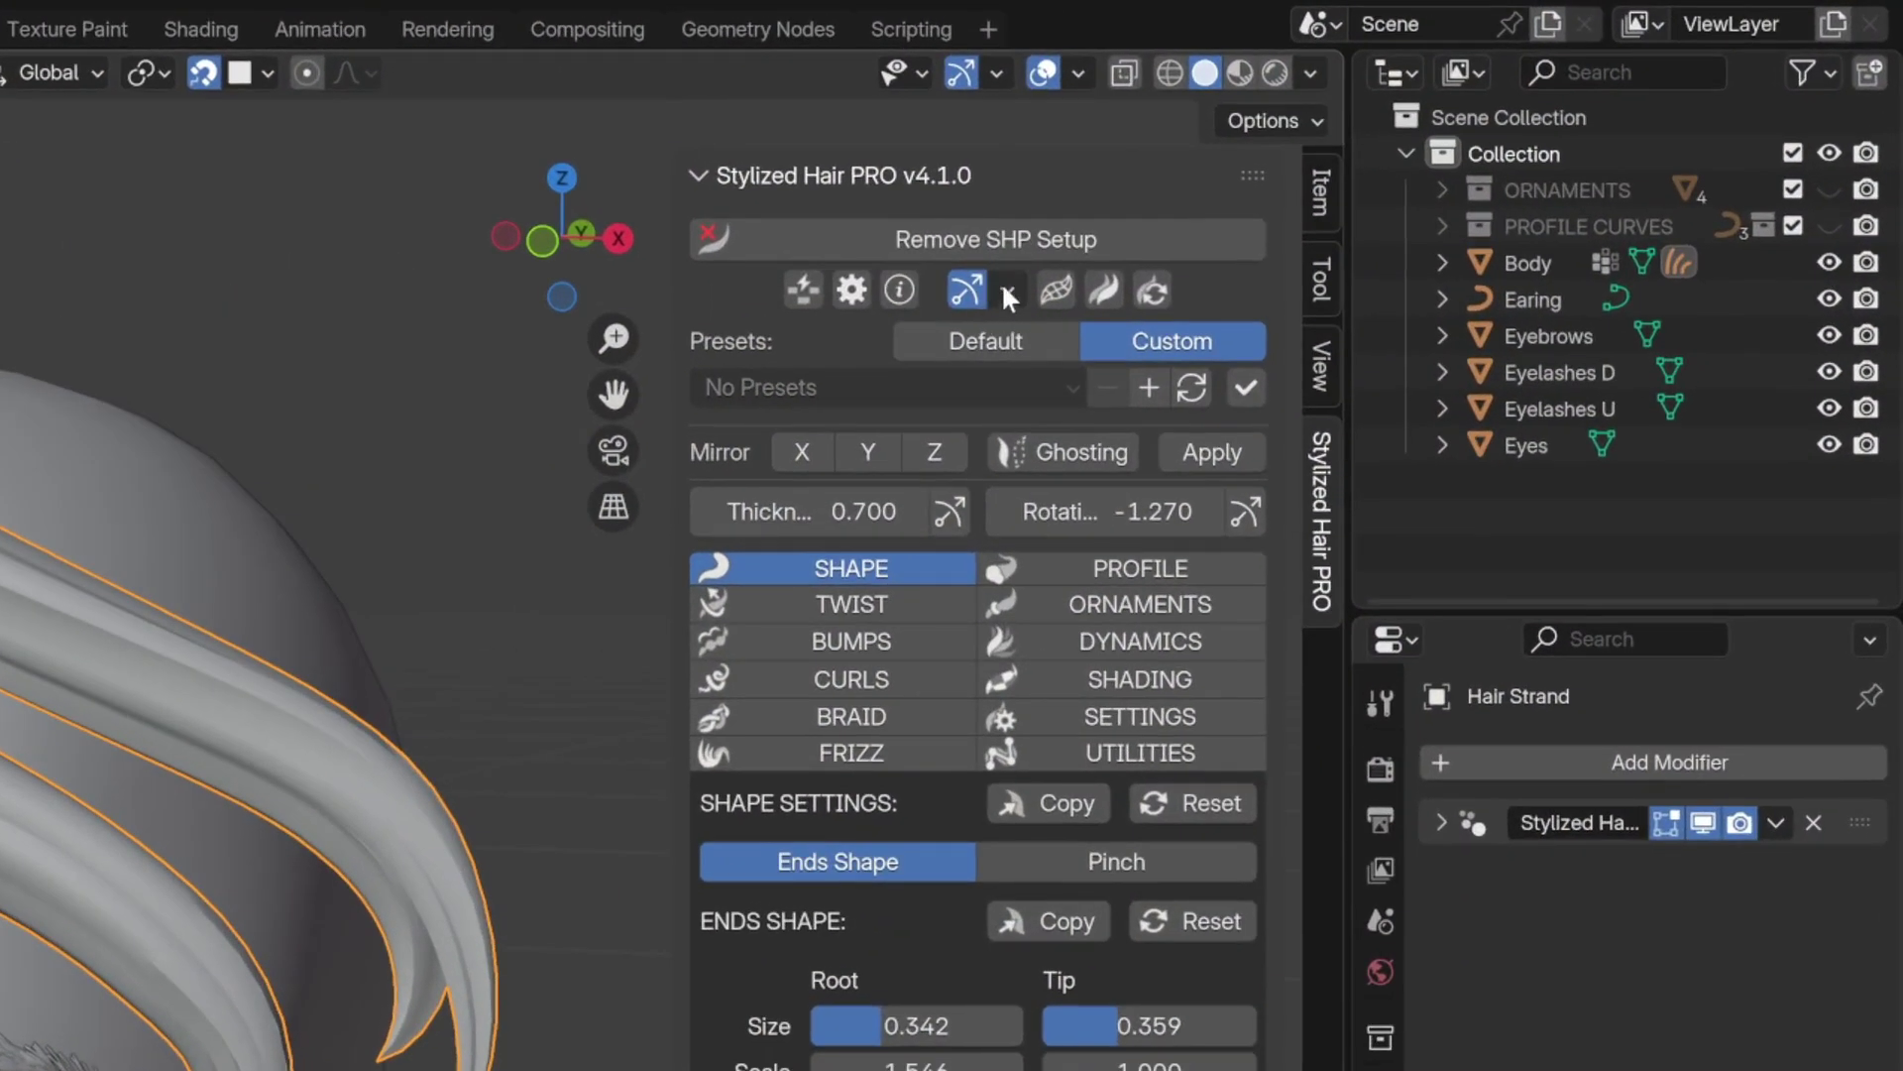
Try displaying the Split Tip and Braid gizmos on the hair strands
click(1008, 291)
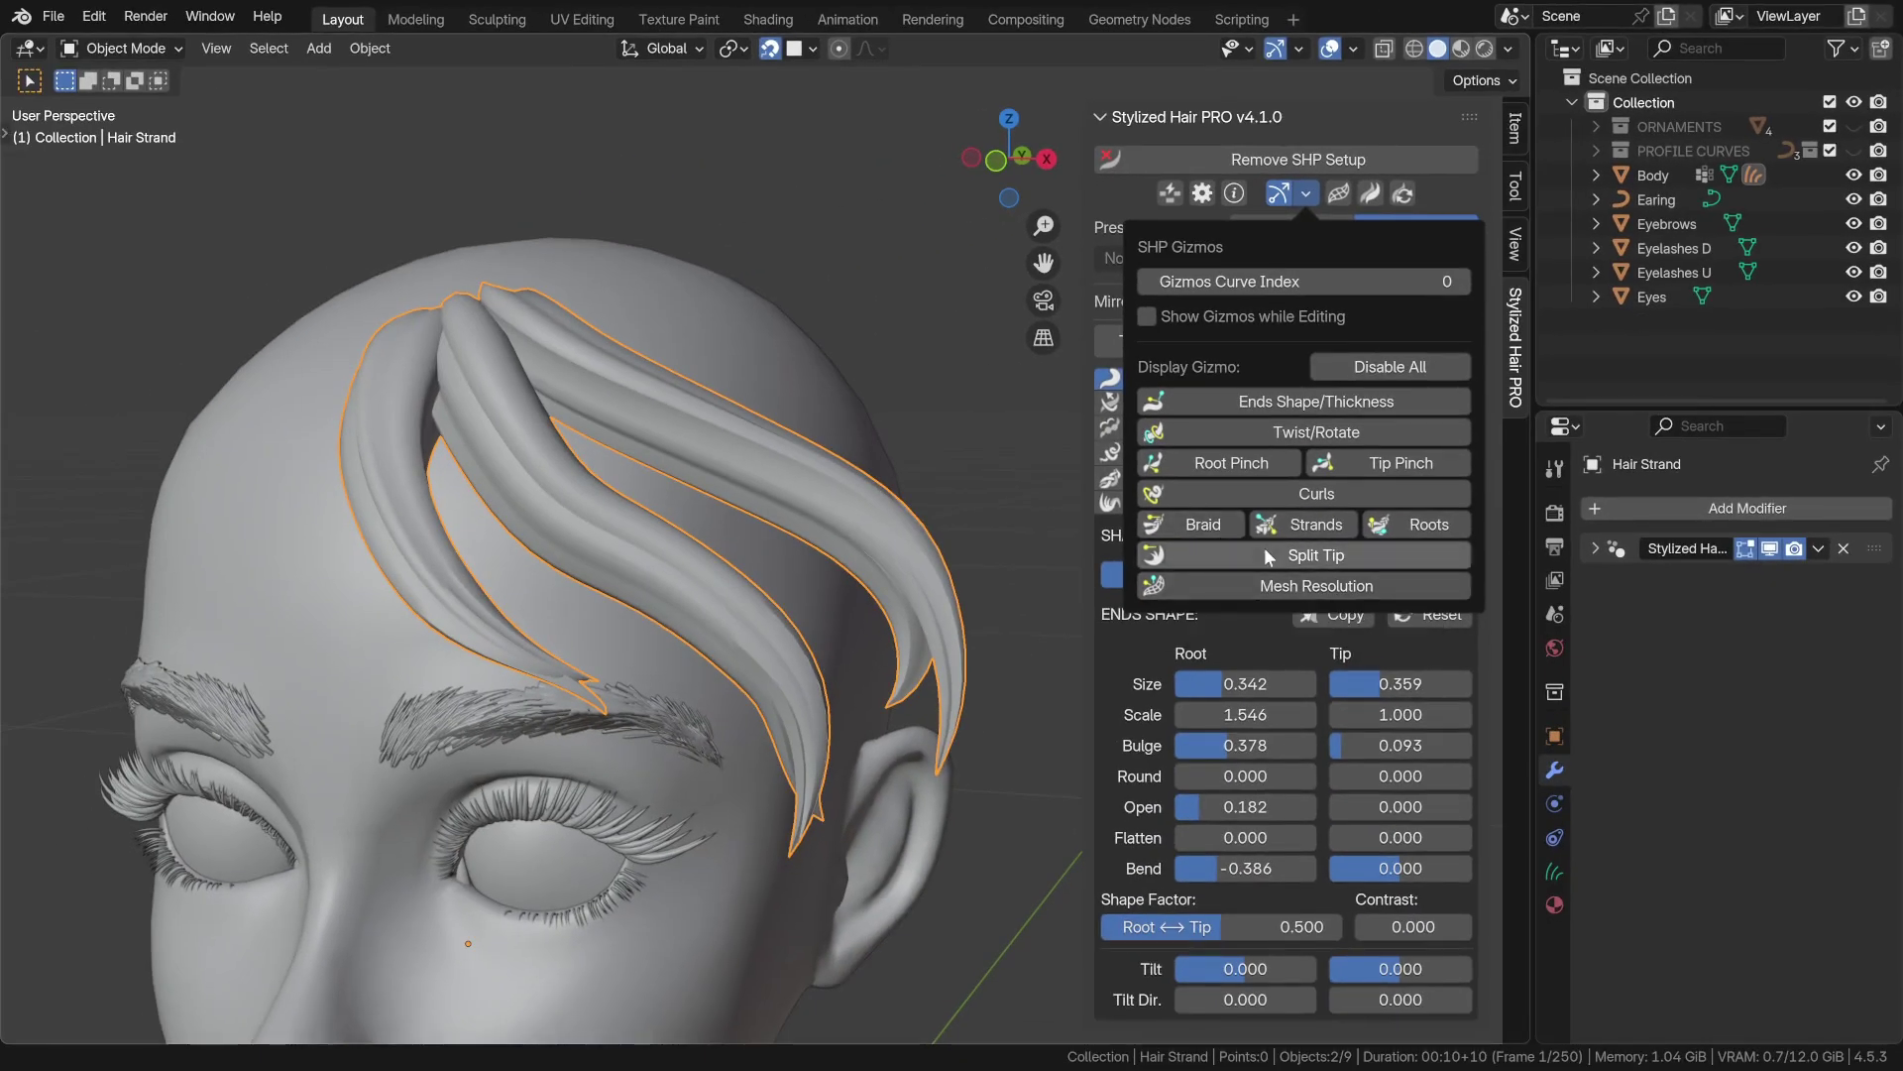
click(1265, 551)
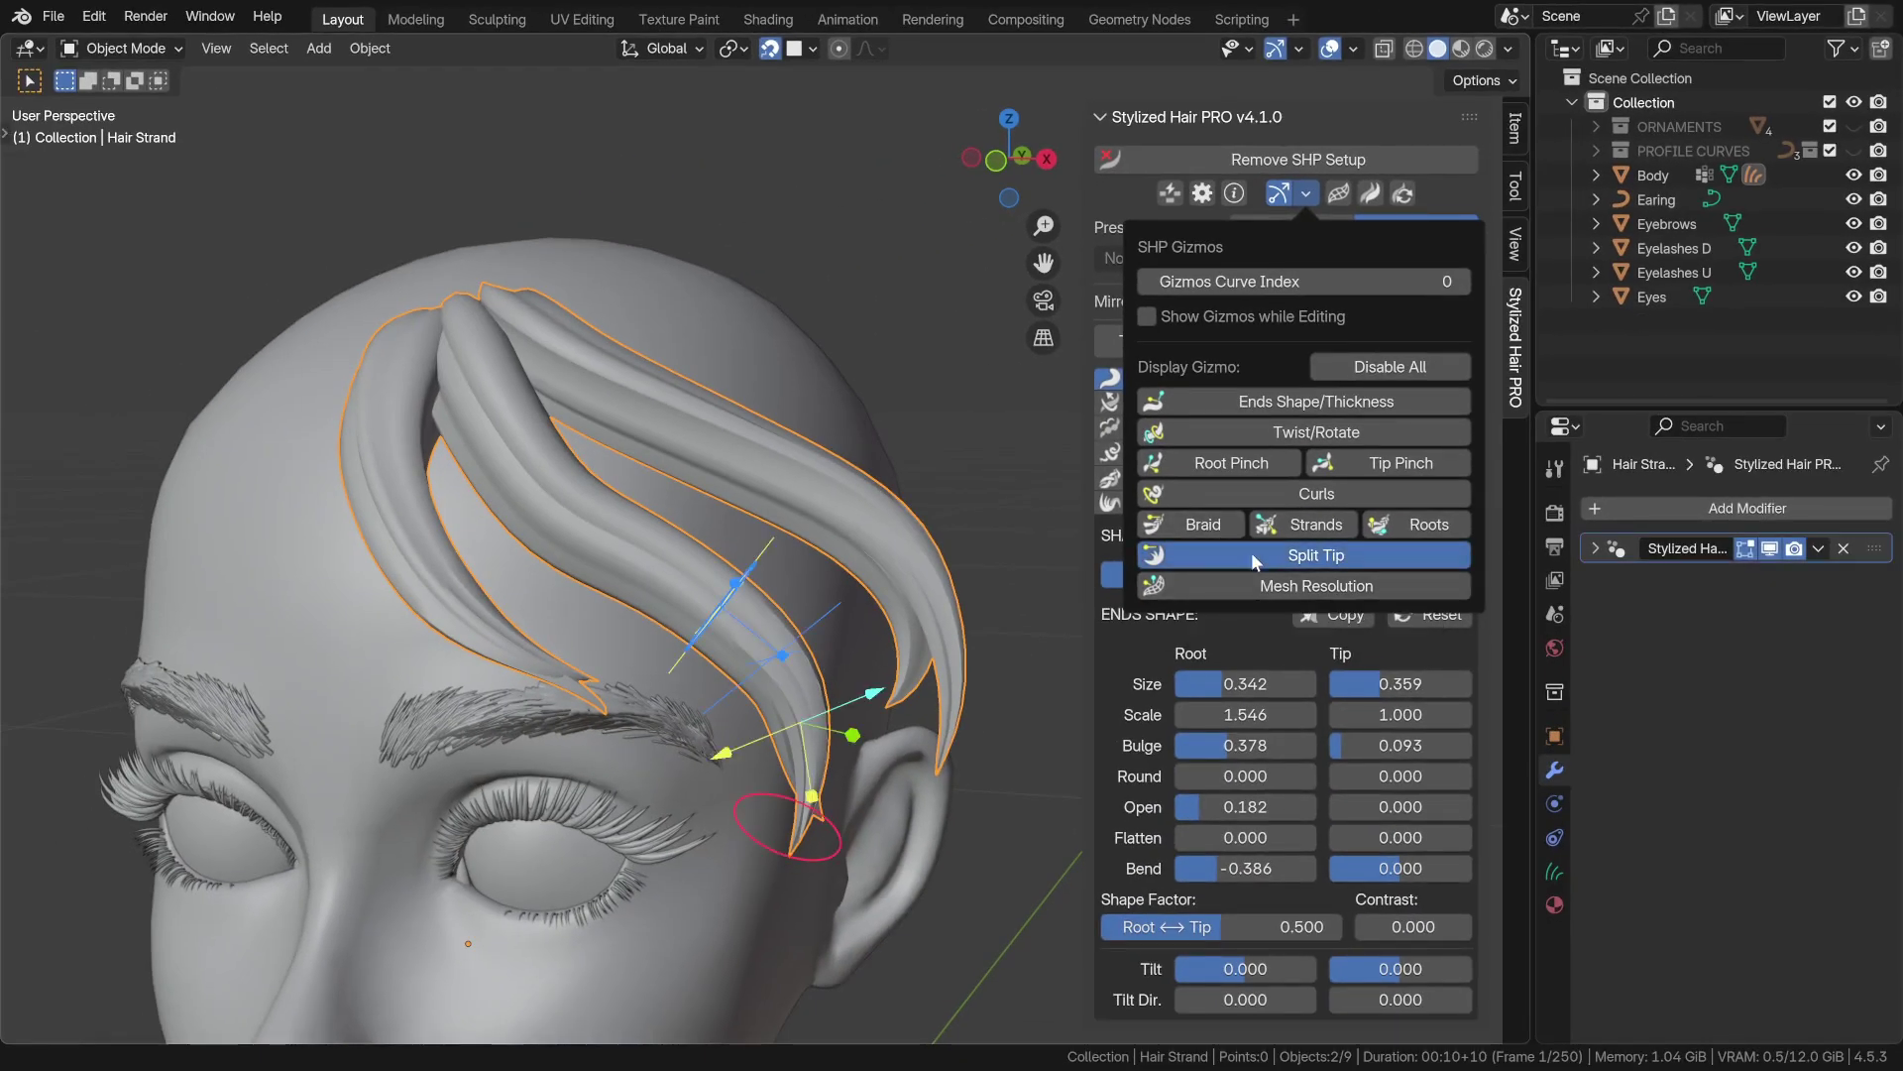
click(1309, 192)
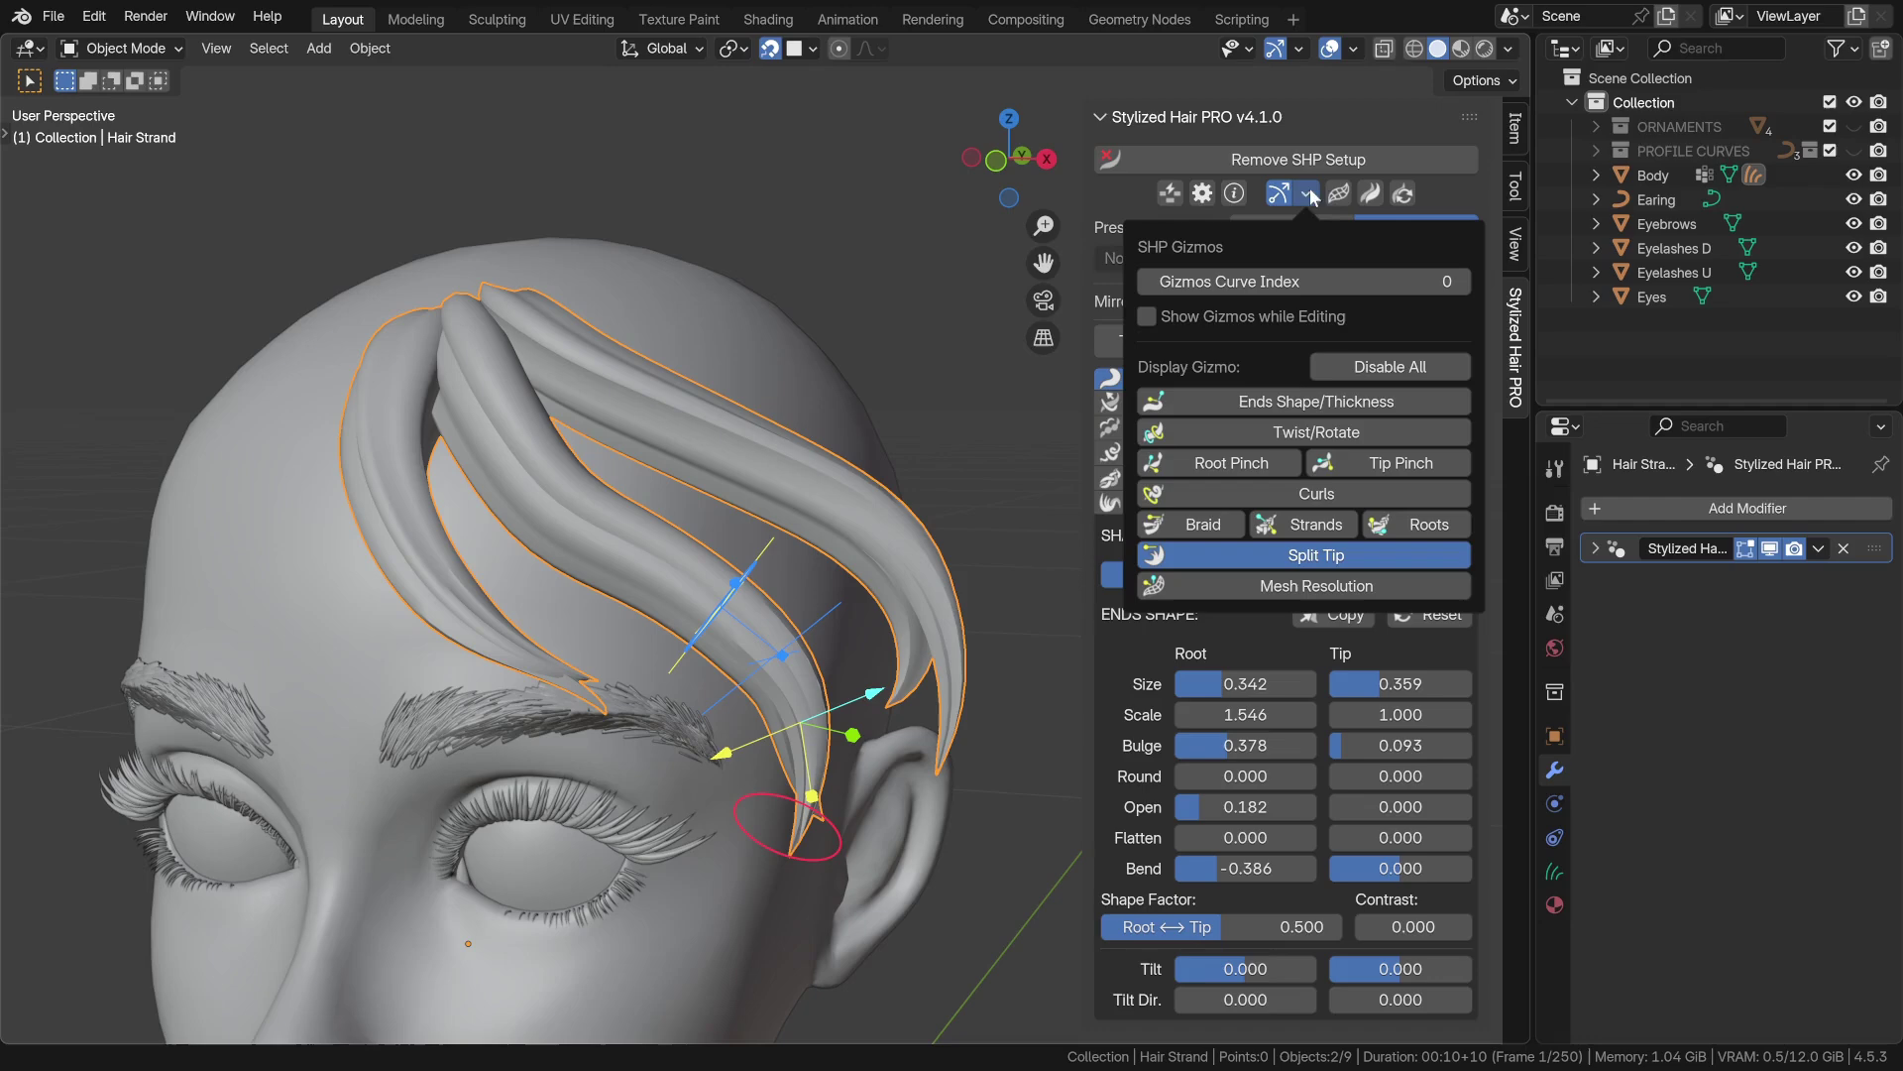
click(1220, 528)
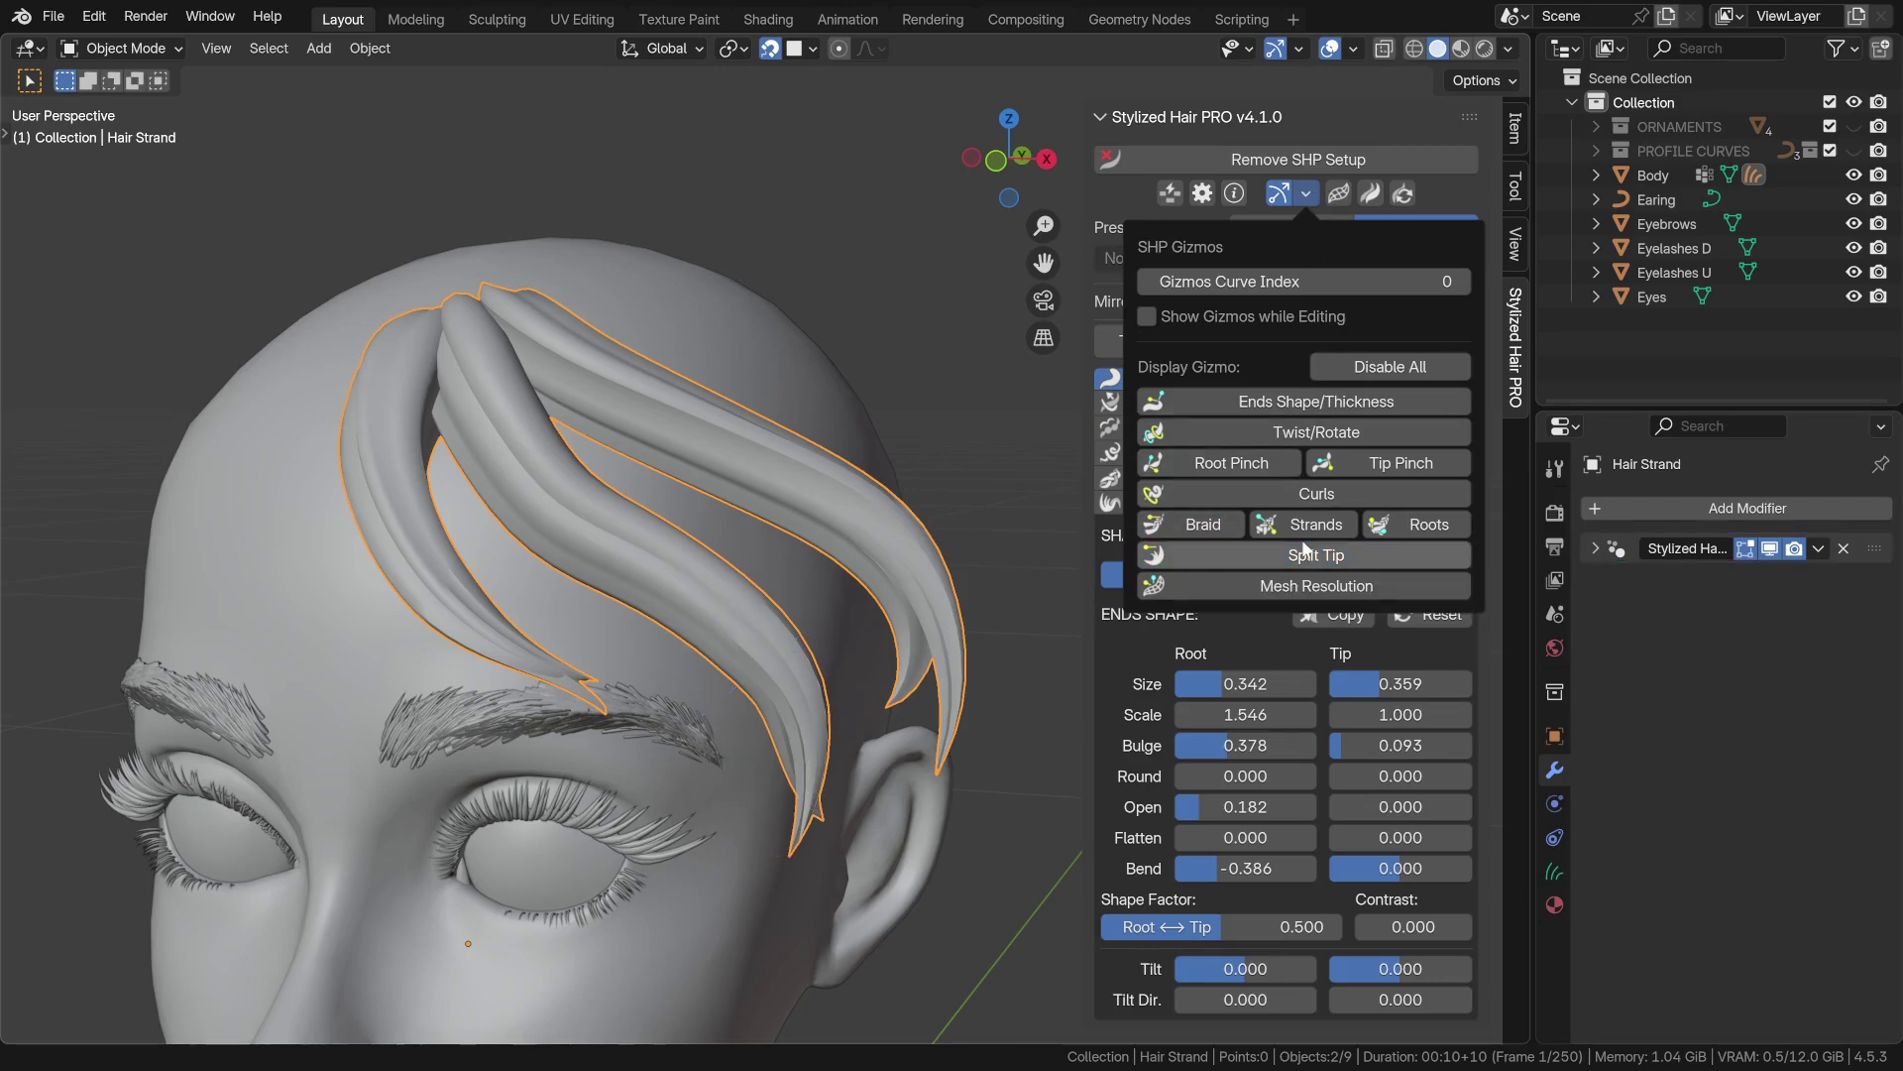
Reshape the strands' split tips and curls with the viewport gizmos, giving a curl Frequency of 6.087 and Radius of 0.274
middle_drag(842, 654, 768, 580)
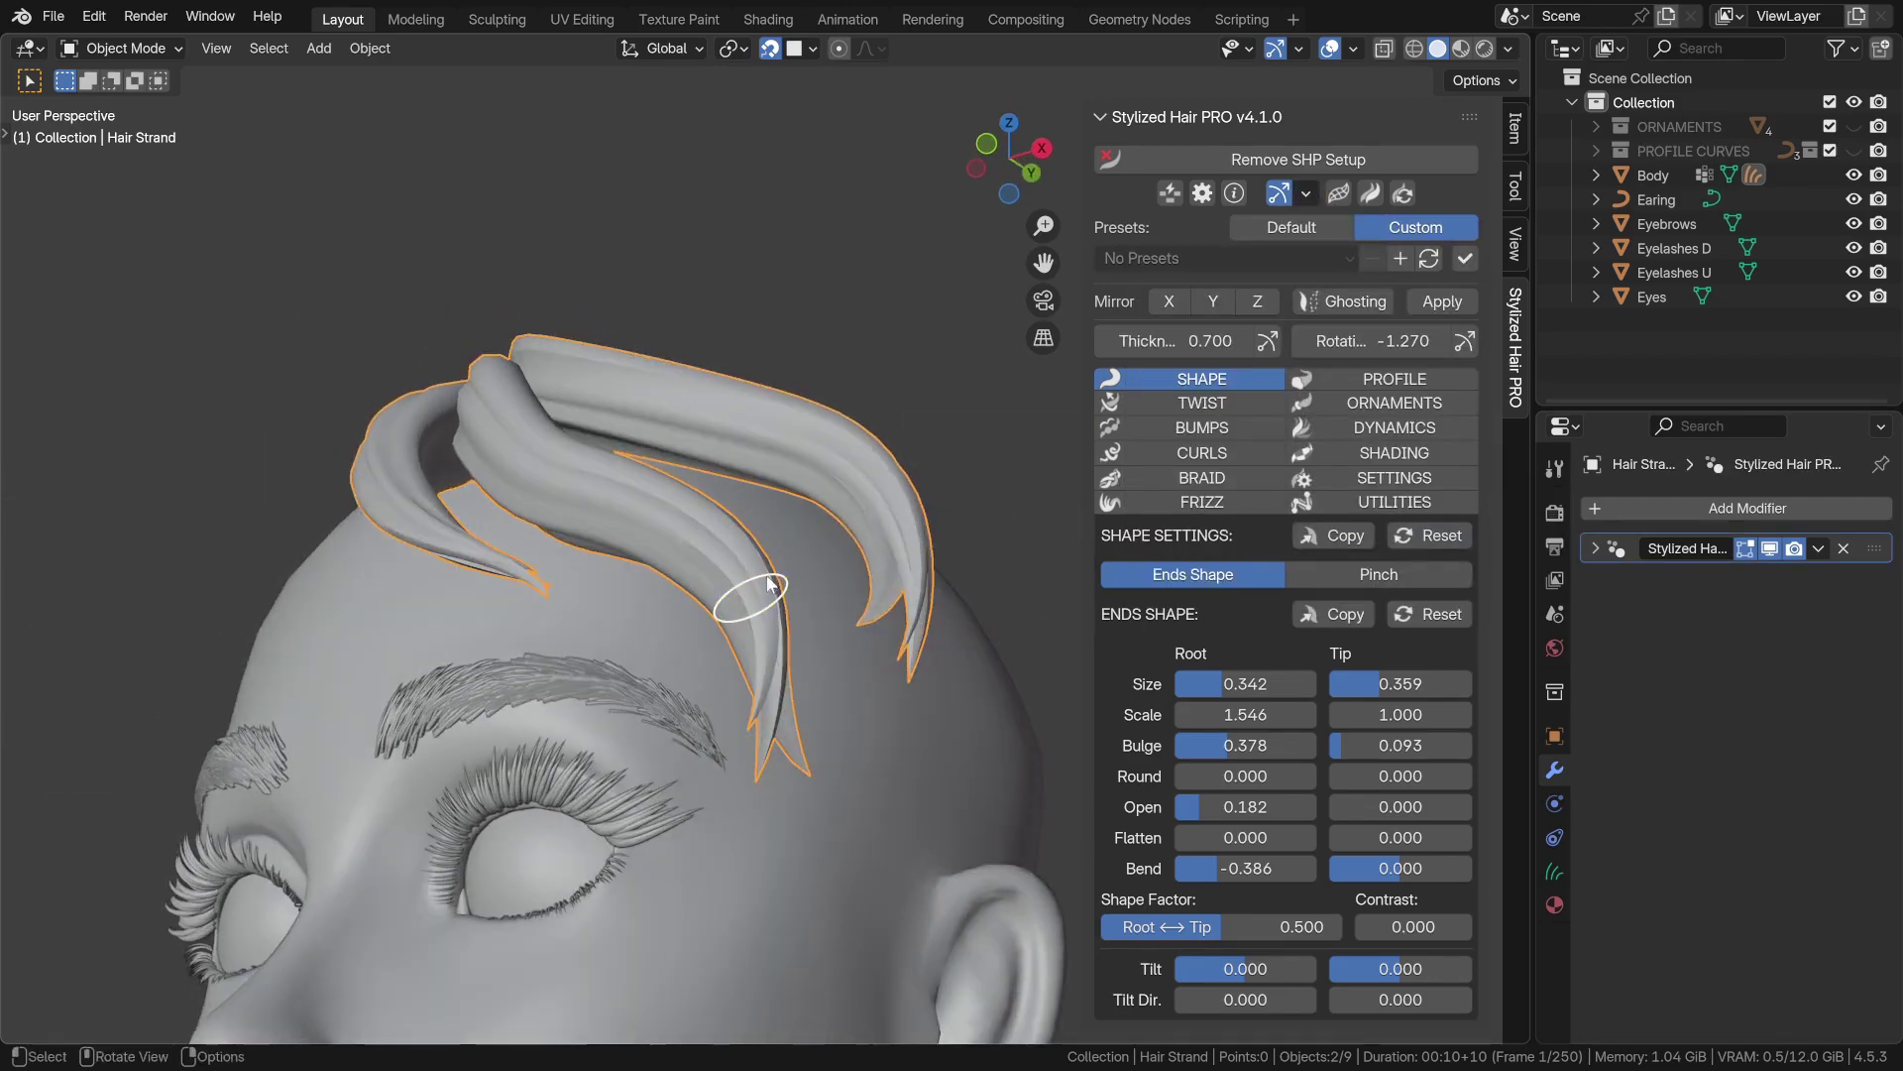
mouse_move(765, 578)
mouse_down()
mouse_move(859, 663)
mouse_move(664, 485)
mouse_move(878, 694)
mouse_up()
middle_drag(878, 694, 932, 764)
drag(829, 742, 894, 801)
middle_drag(895, 801, 623, 718)
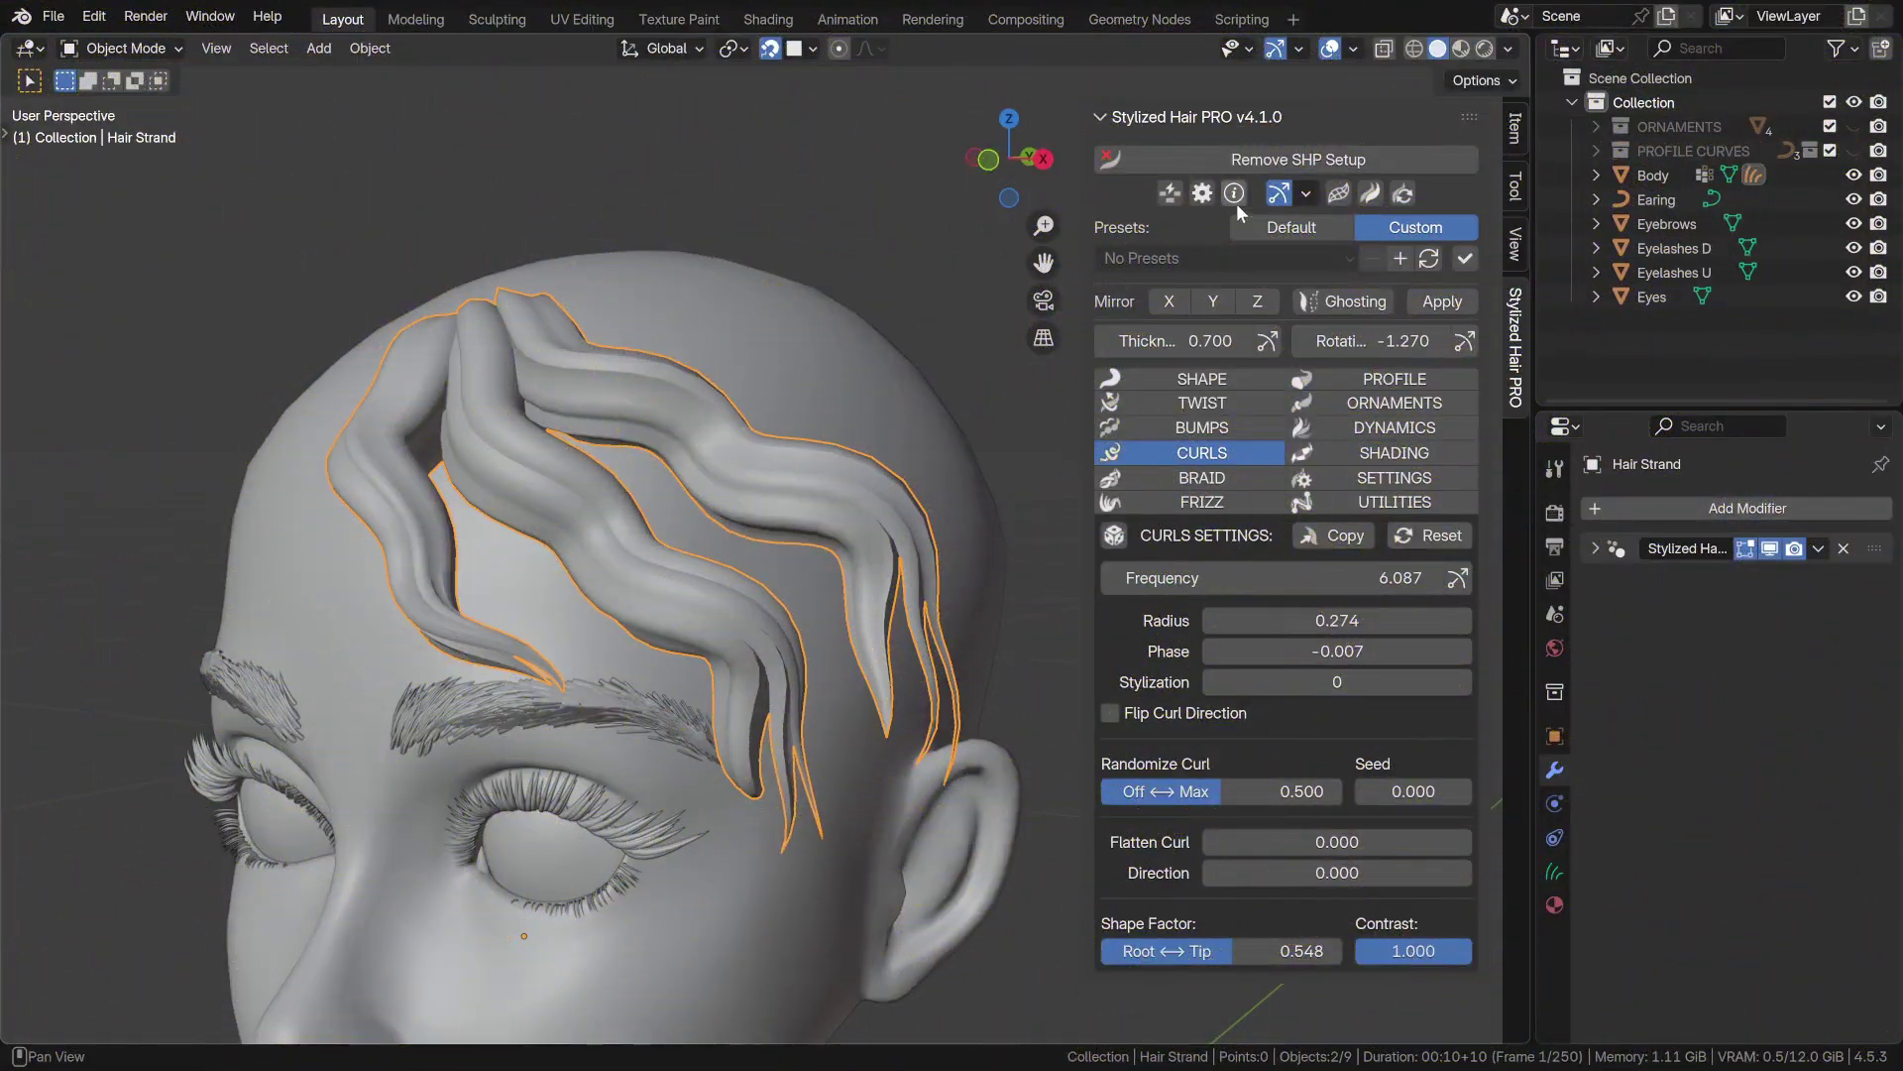
Display the Mesh Resolution gizmo and wireframe on the hair strands, and adjust the strands' mesh resolution with the viewport gizmo
click(1306, 194)
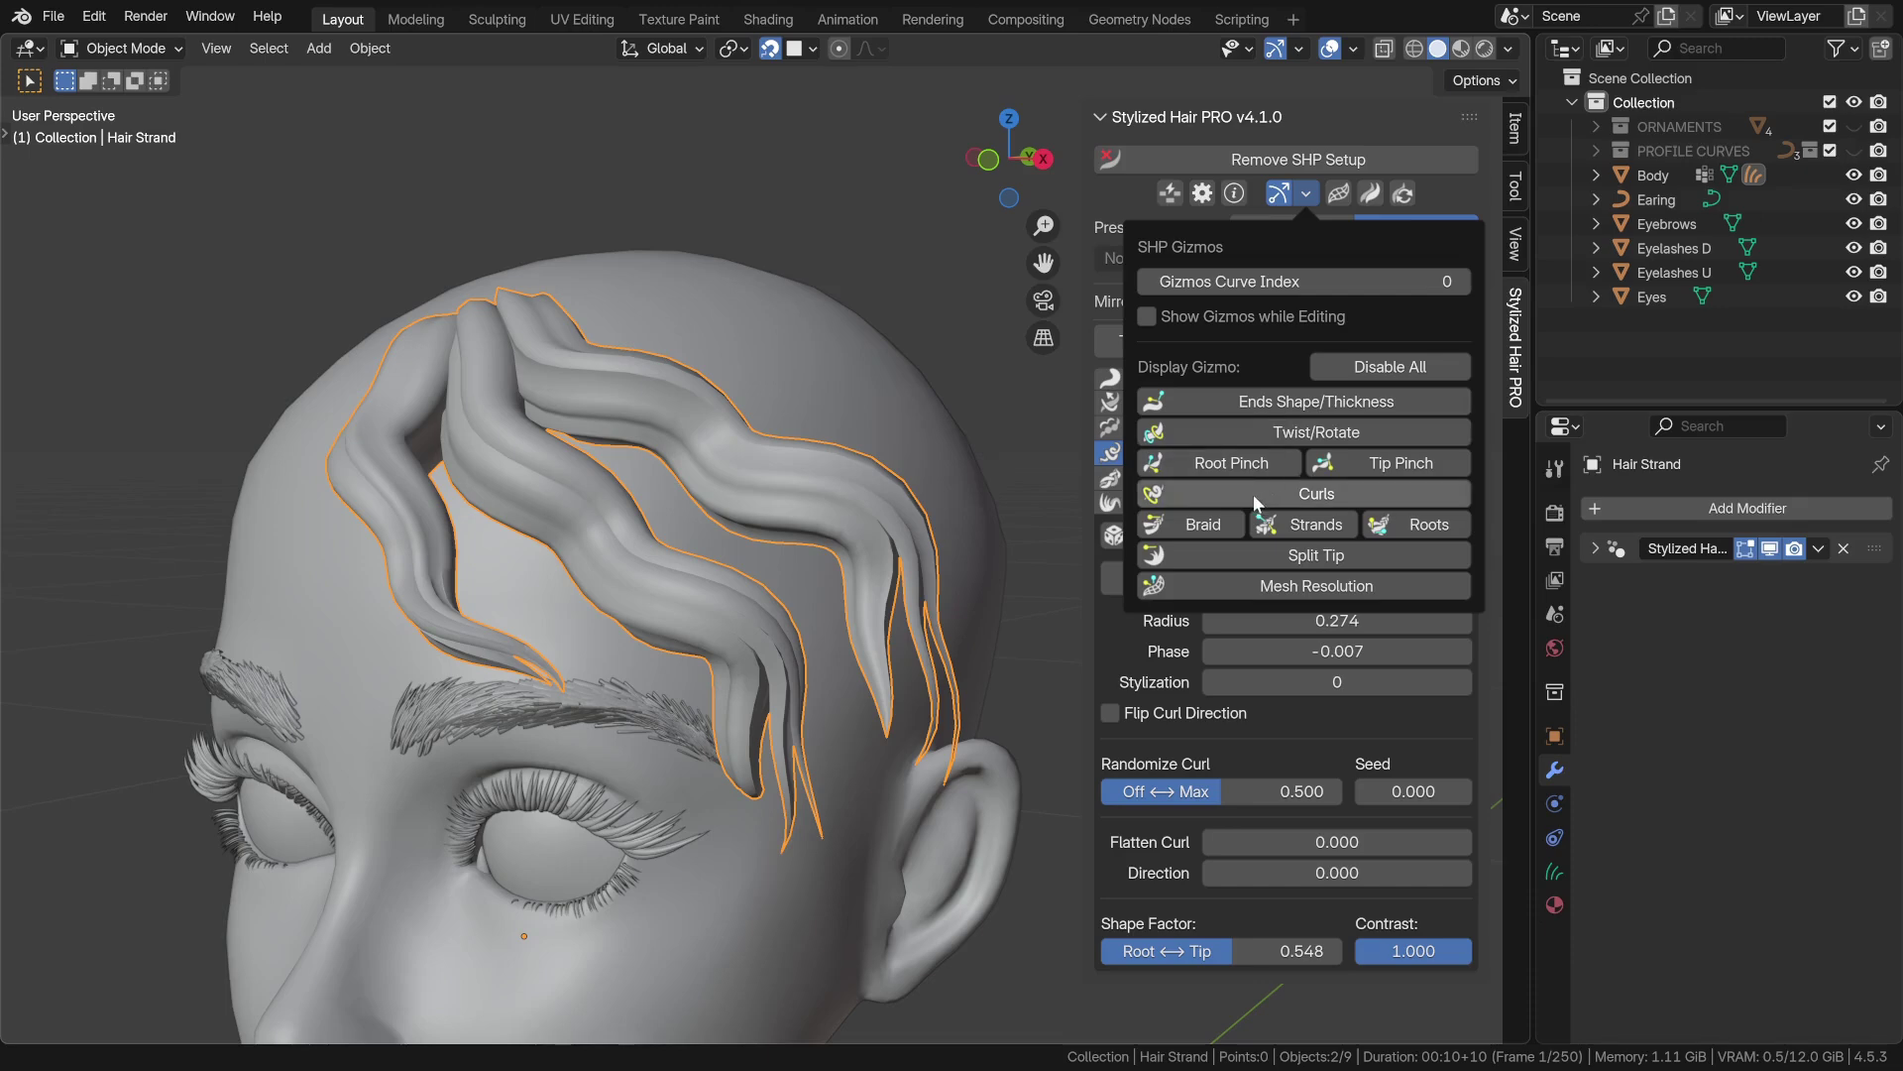
click(1339, 195)
middle_drag(715, 553, 739, 557)
scroll(740, 557, up, 2)
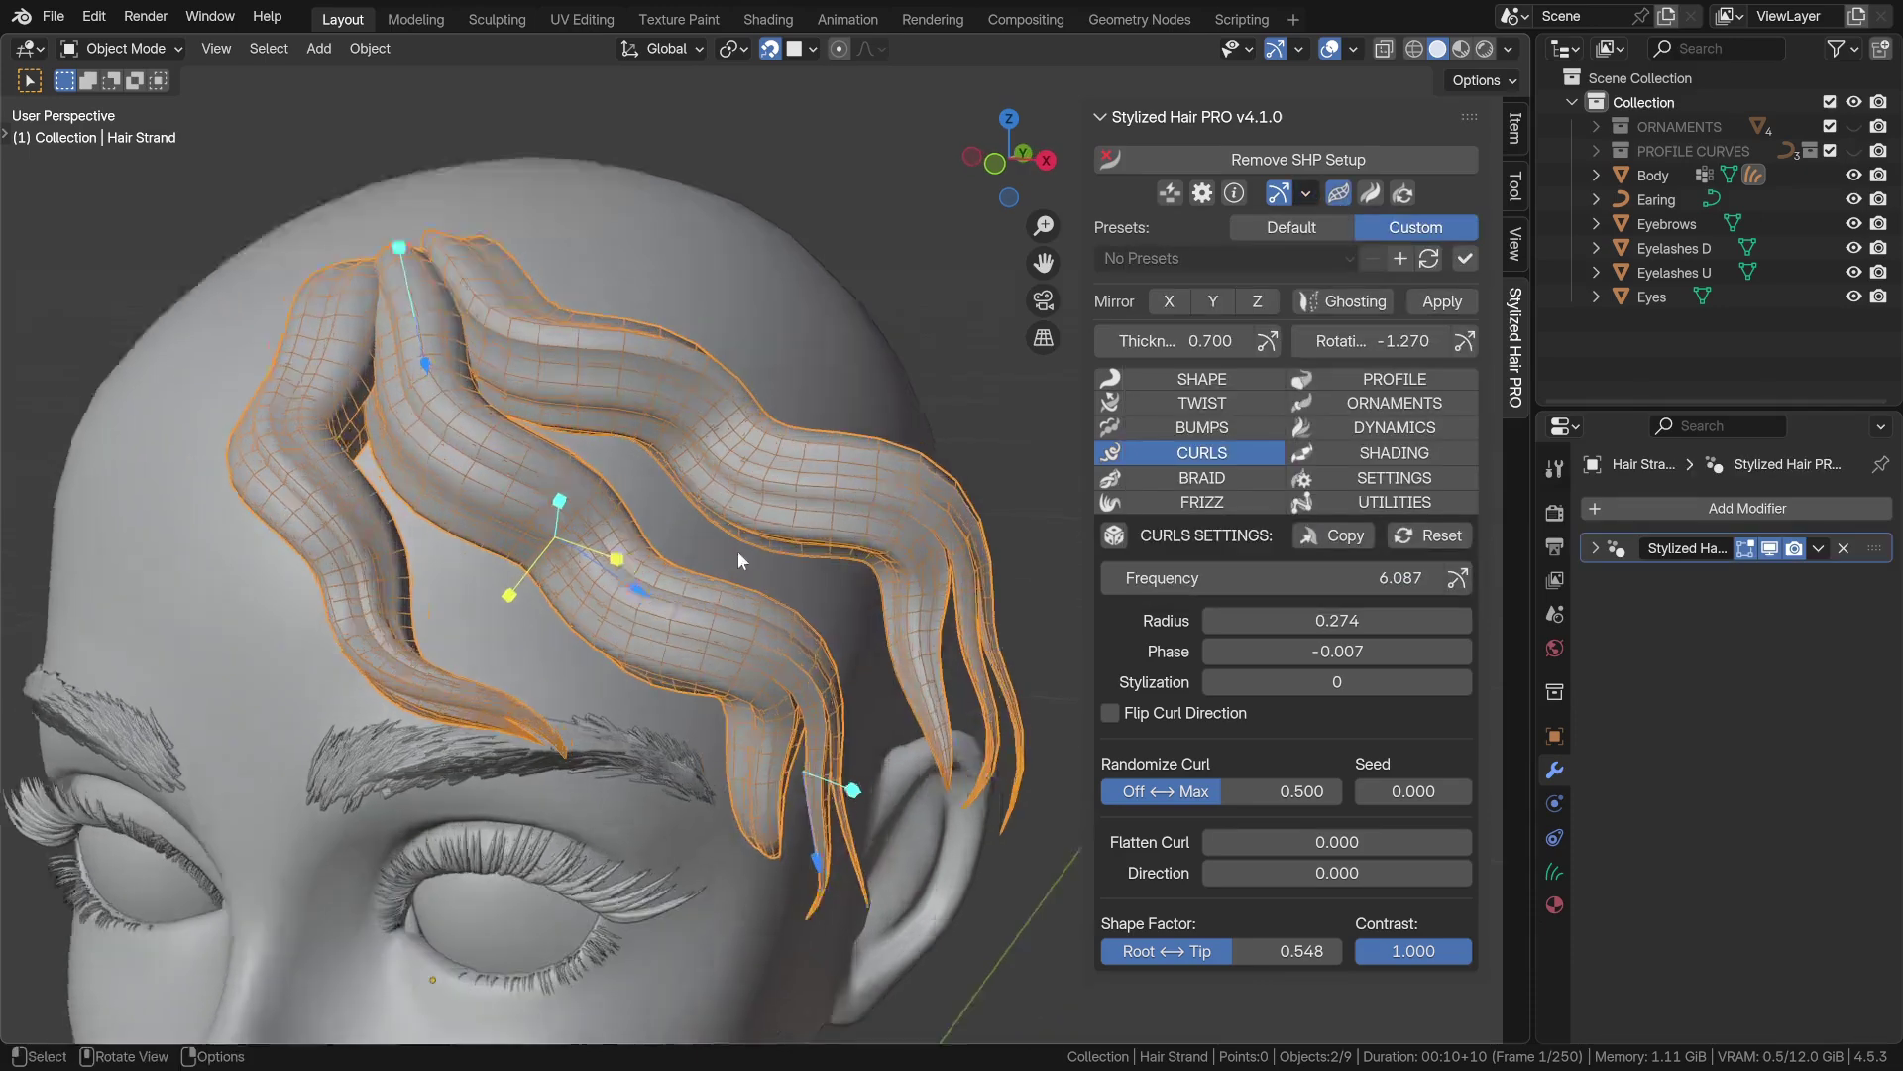
mouse_move(570, 558)
mouse_down()
mouse_move(970, 767)
mouse_move(786, 701)
mouse_move(585, 580)
mouse_up()
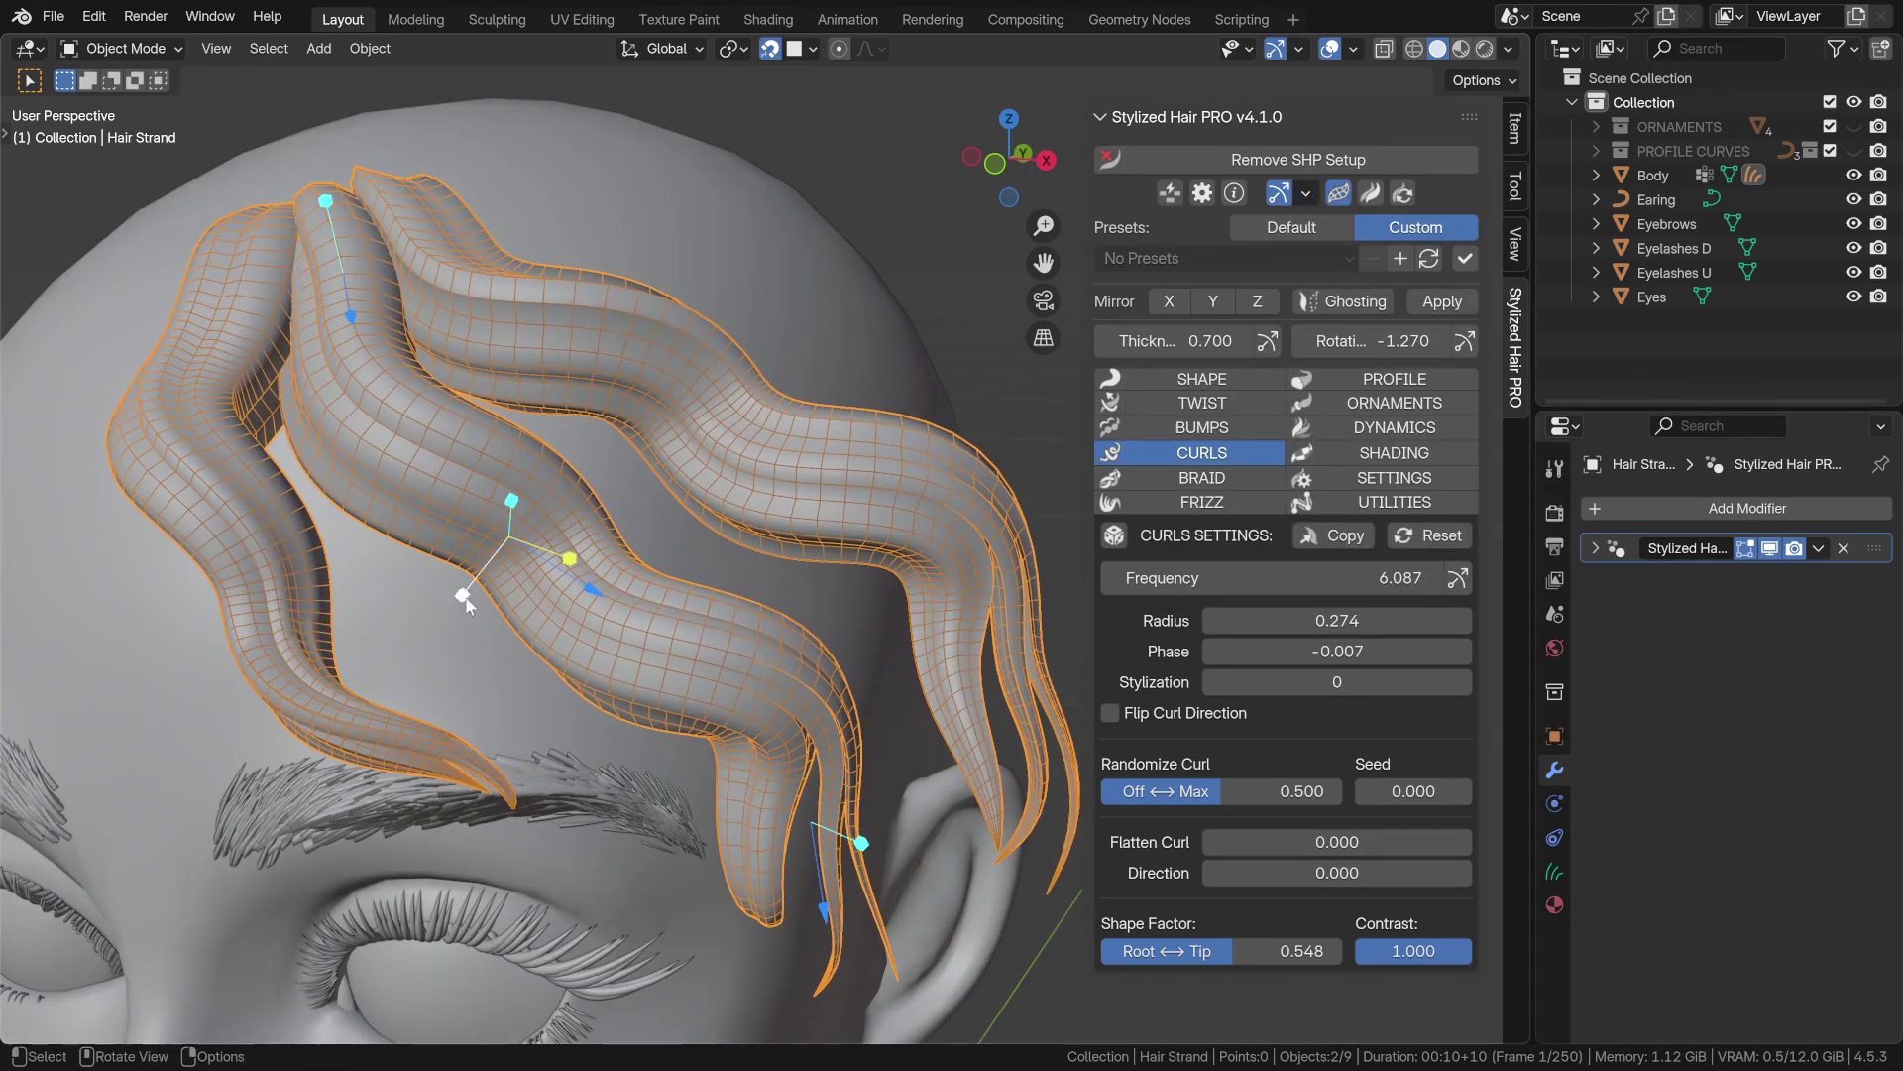
mouse_move(464, 599)
mouse_down()
mouse_move(319, 790)
mouse_move(464, 617)
mouse_up()
middle_drag(815, 793, 864, 644)
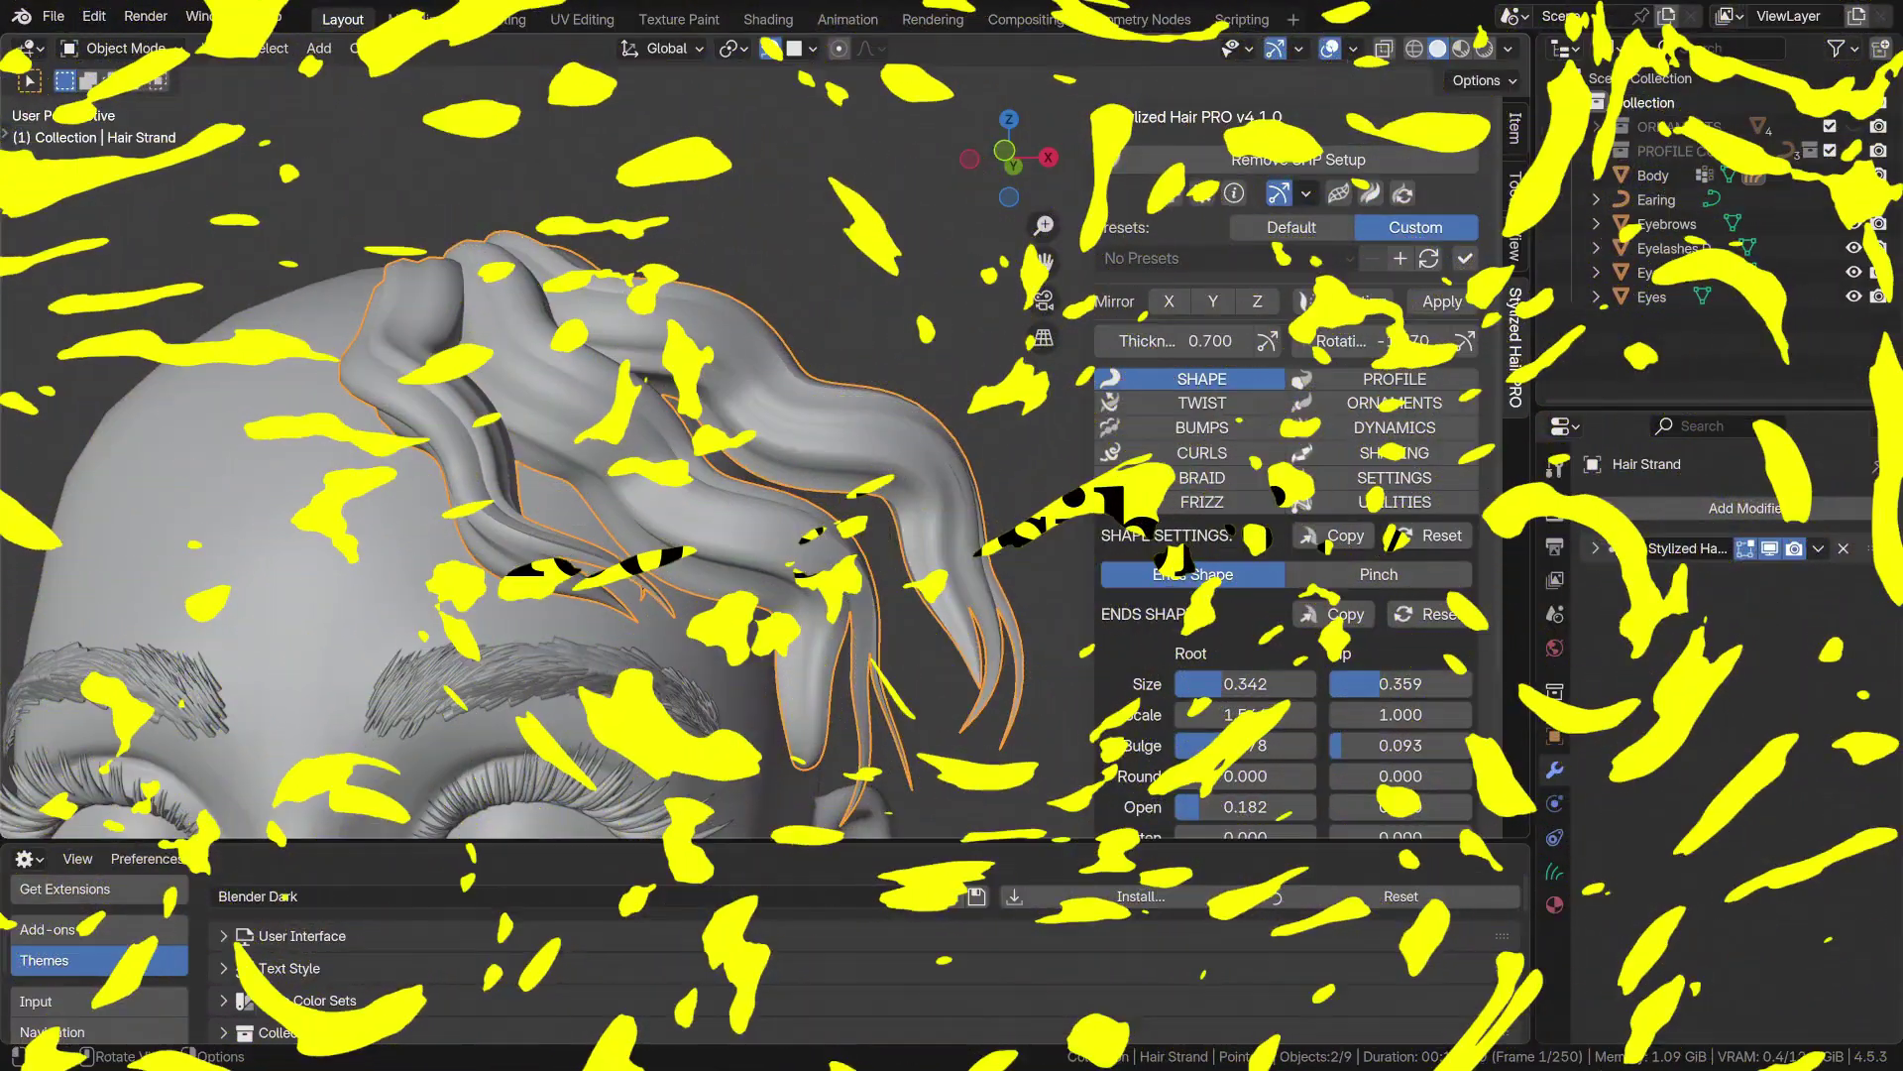
Switch the interface theme to Blender Light and view the Stylized Hair PRO gizmo display options
click(335, 892)
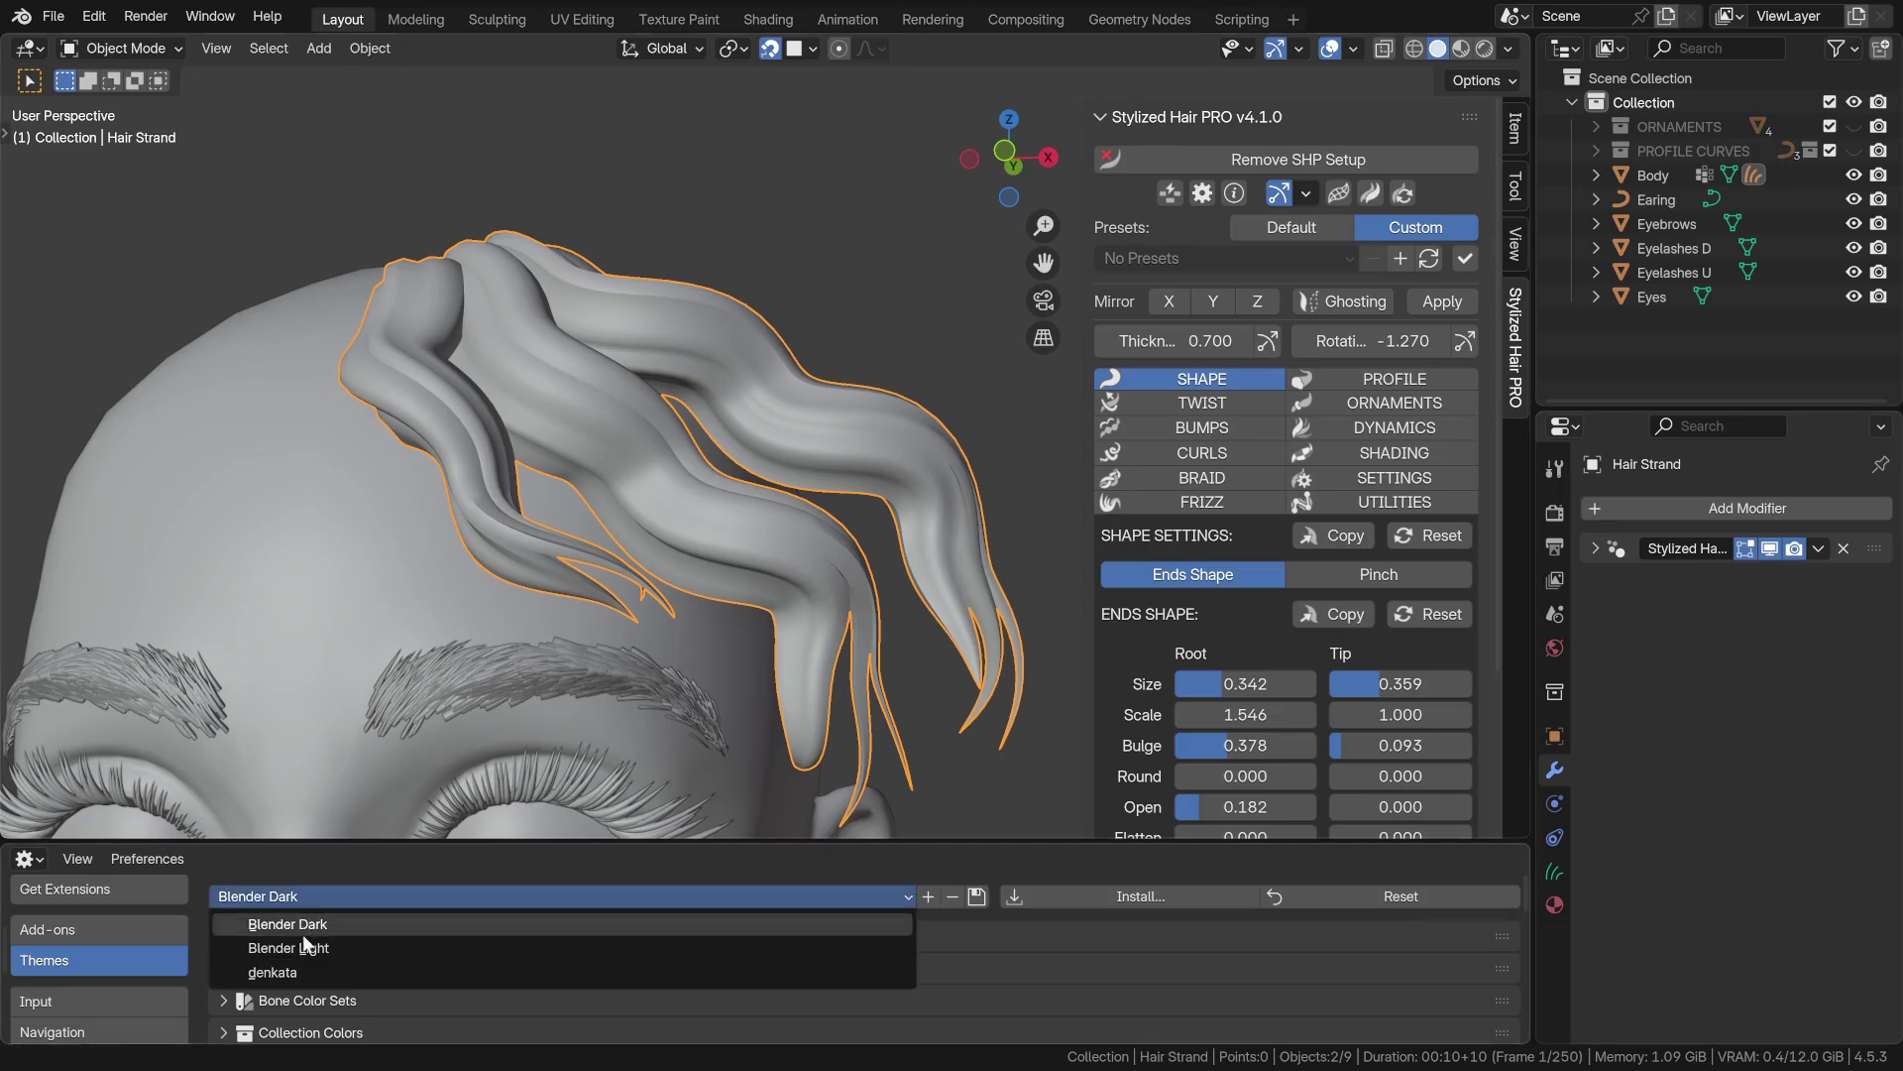
click(301, 934)
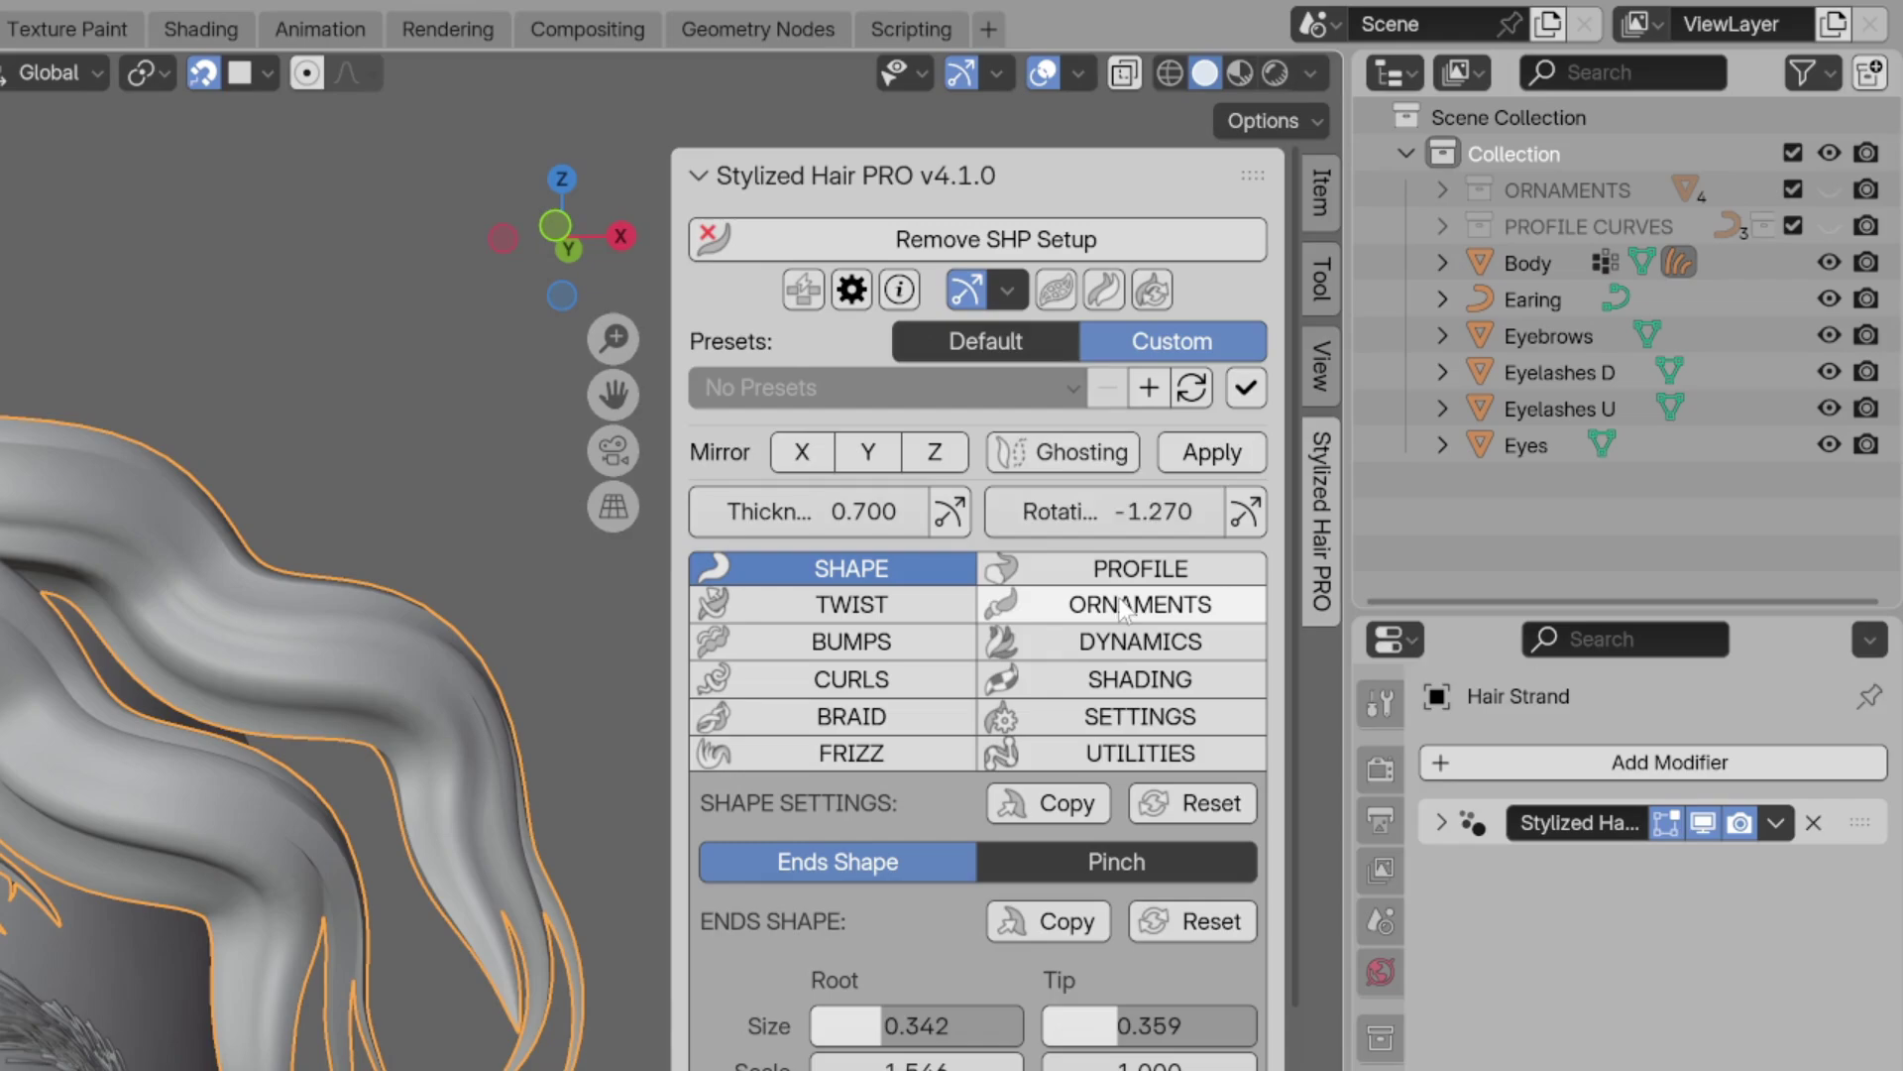
click(1009, 290)
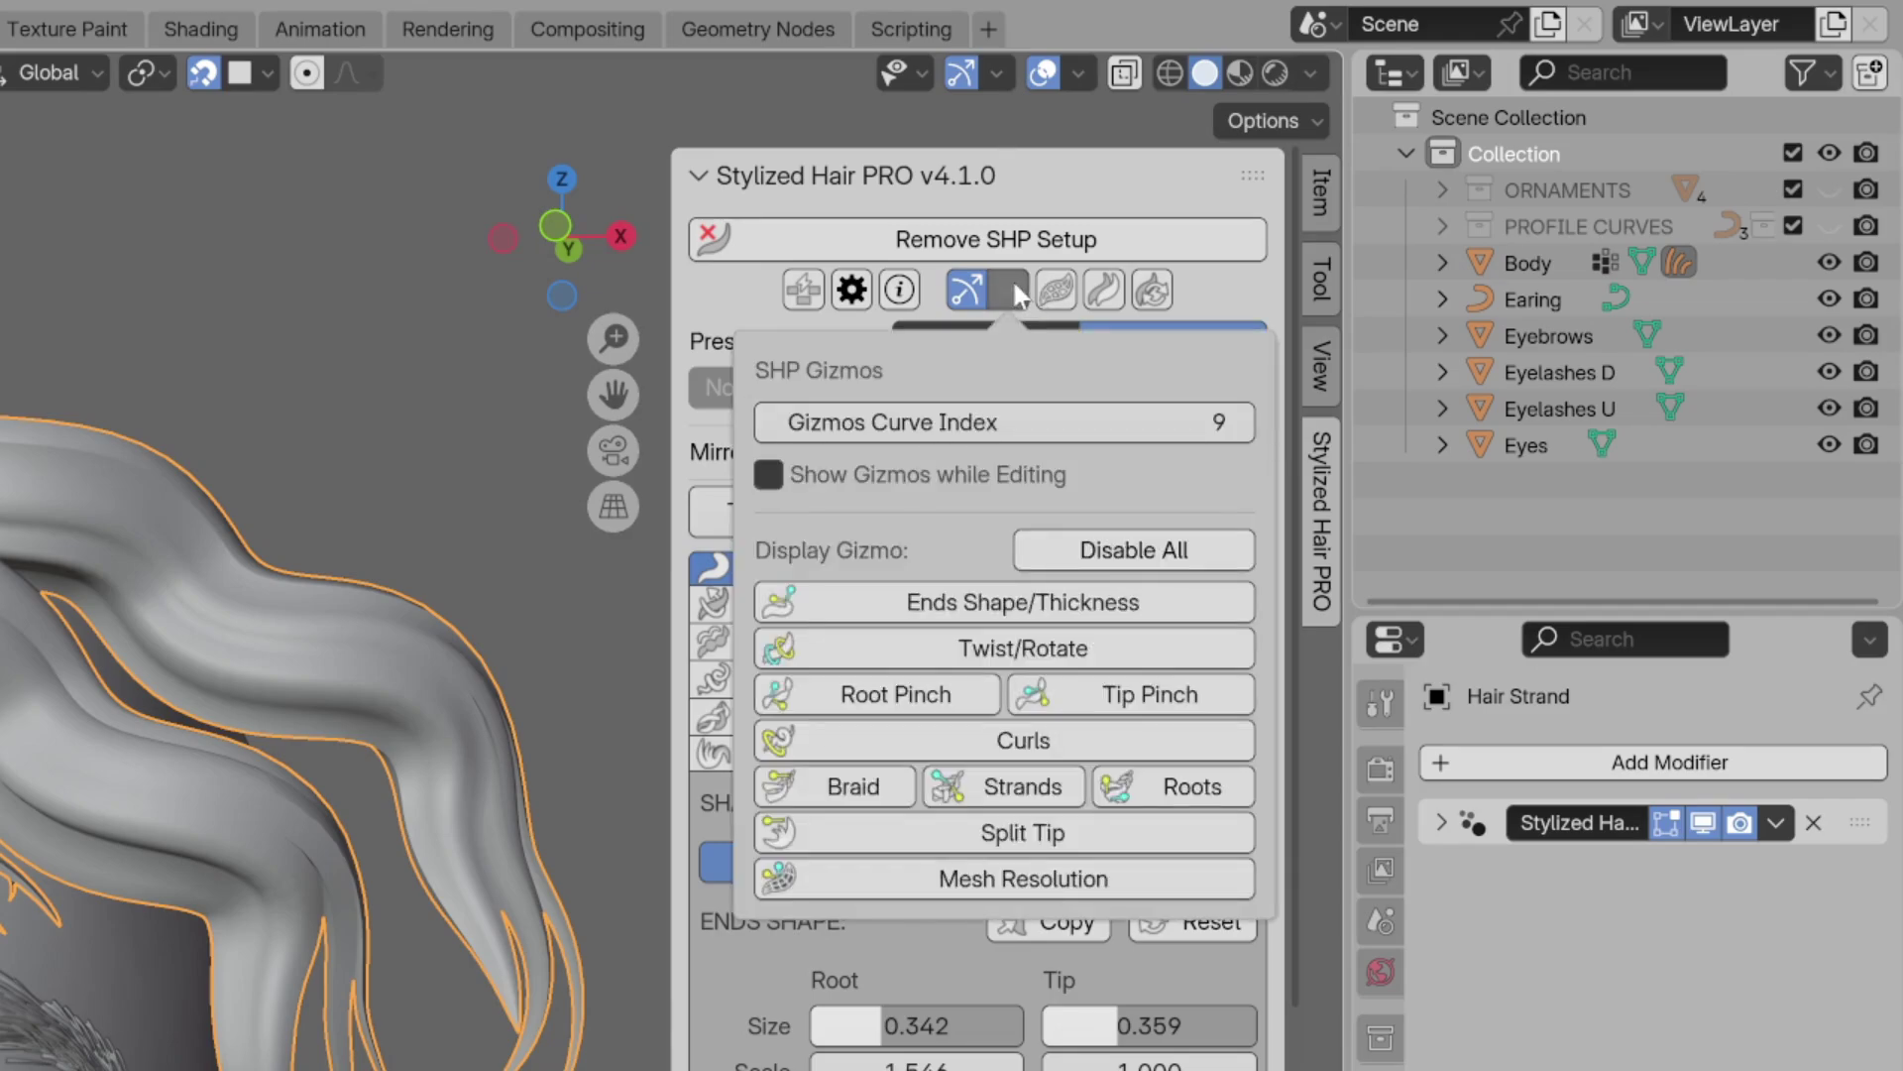
click(1014, 283)
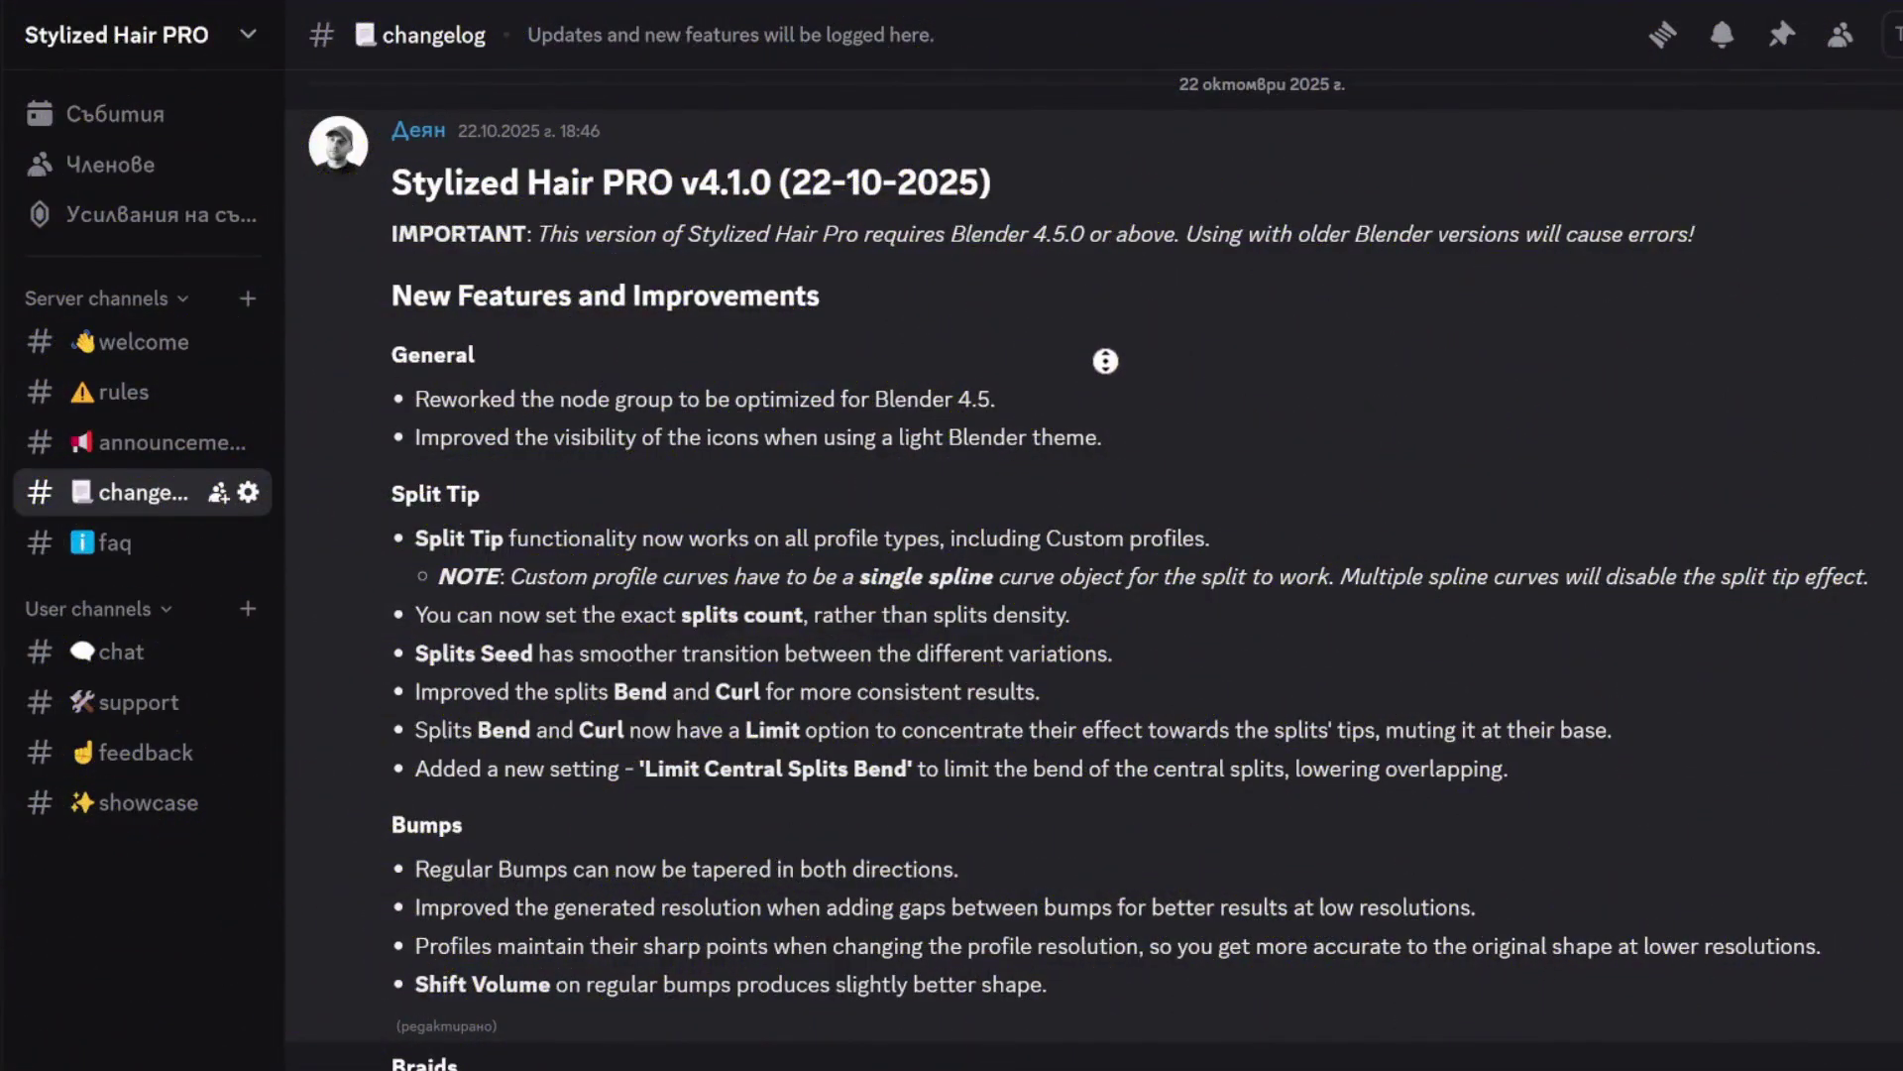
Switch to the Stylized Hair PRO Discord changelog and read the v4.1.0 notes from General through Gizmos and Presets
scroll(1128, 458, down, 2)
scroll(1128, 458, down, 6)
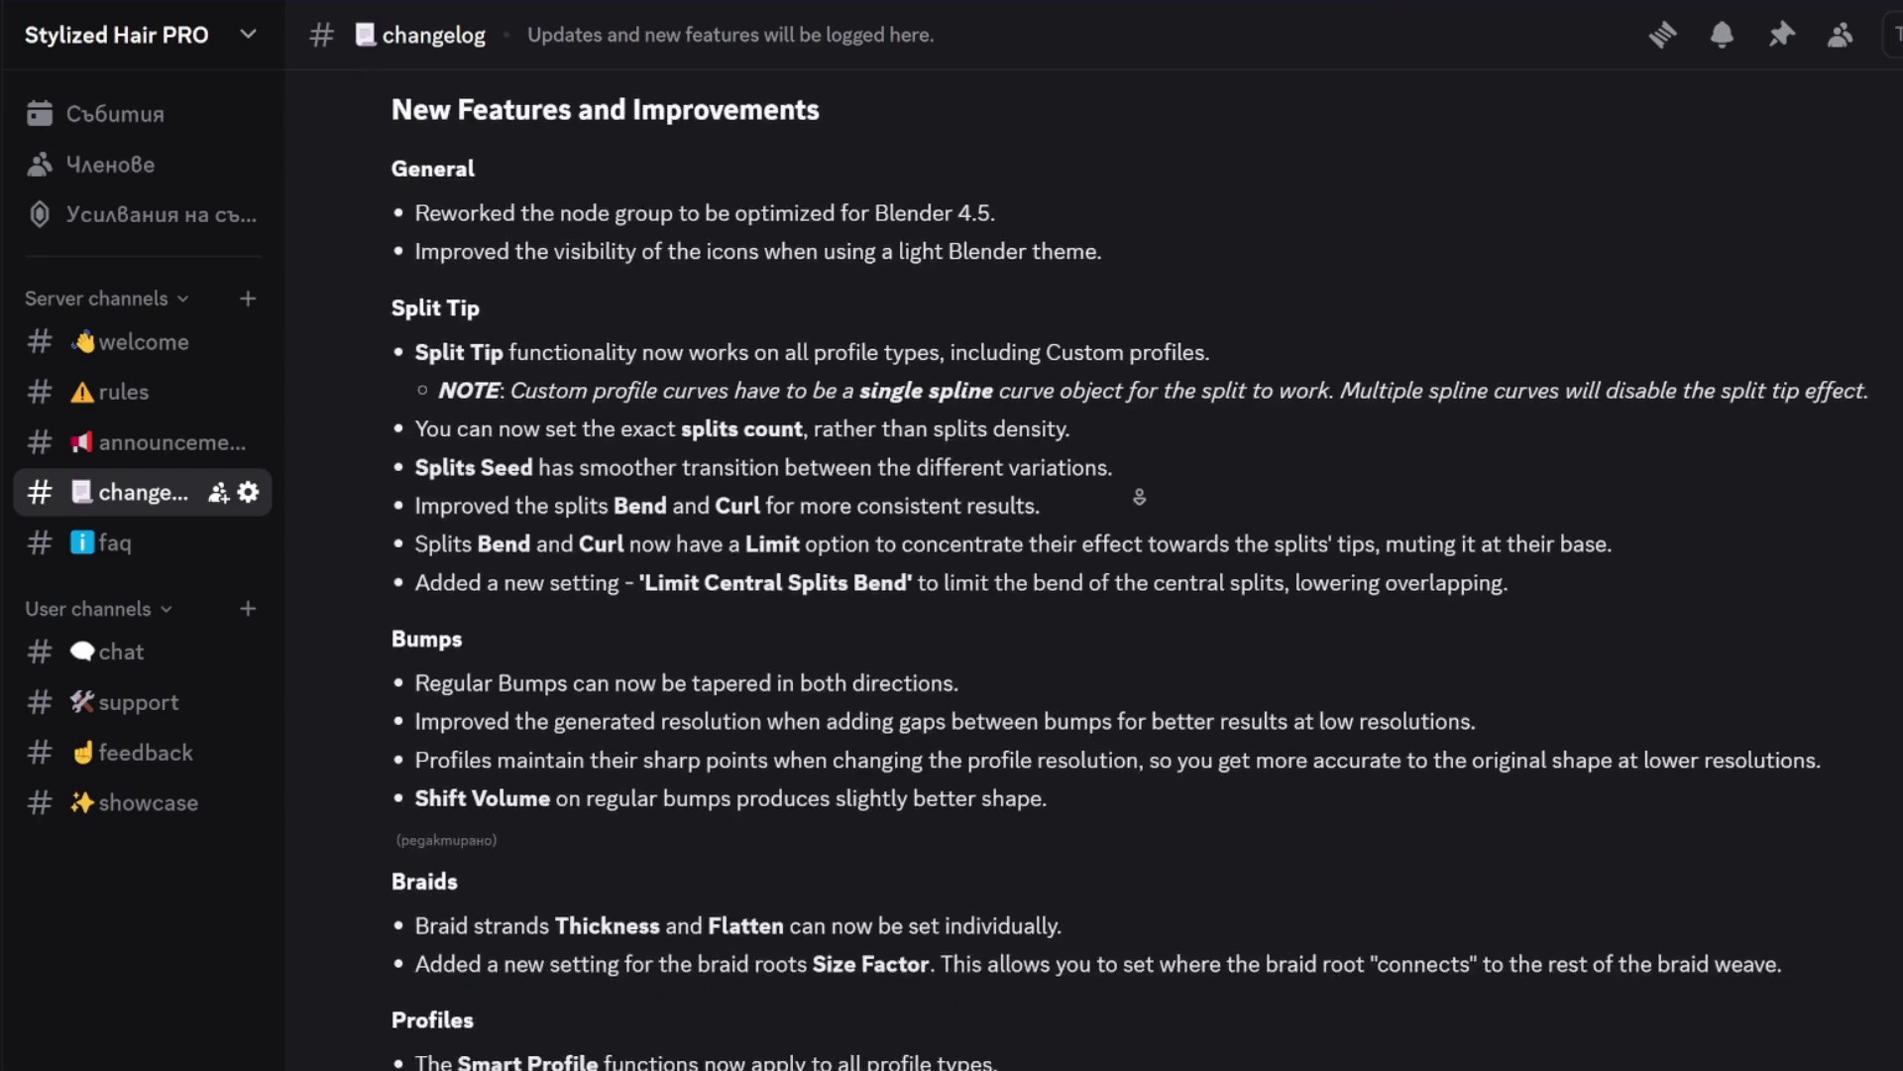
scroll(1143, 529, down, 9)
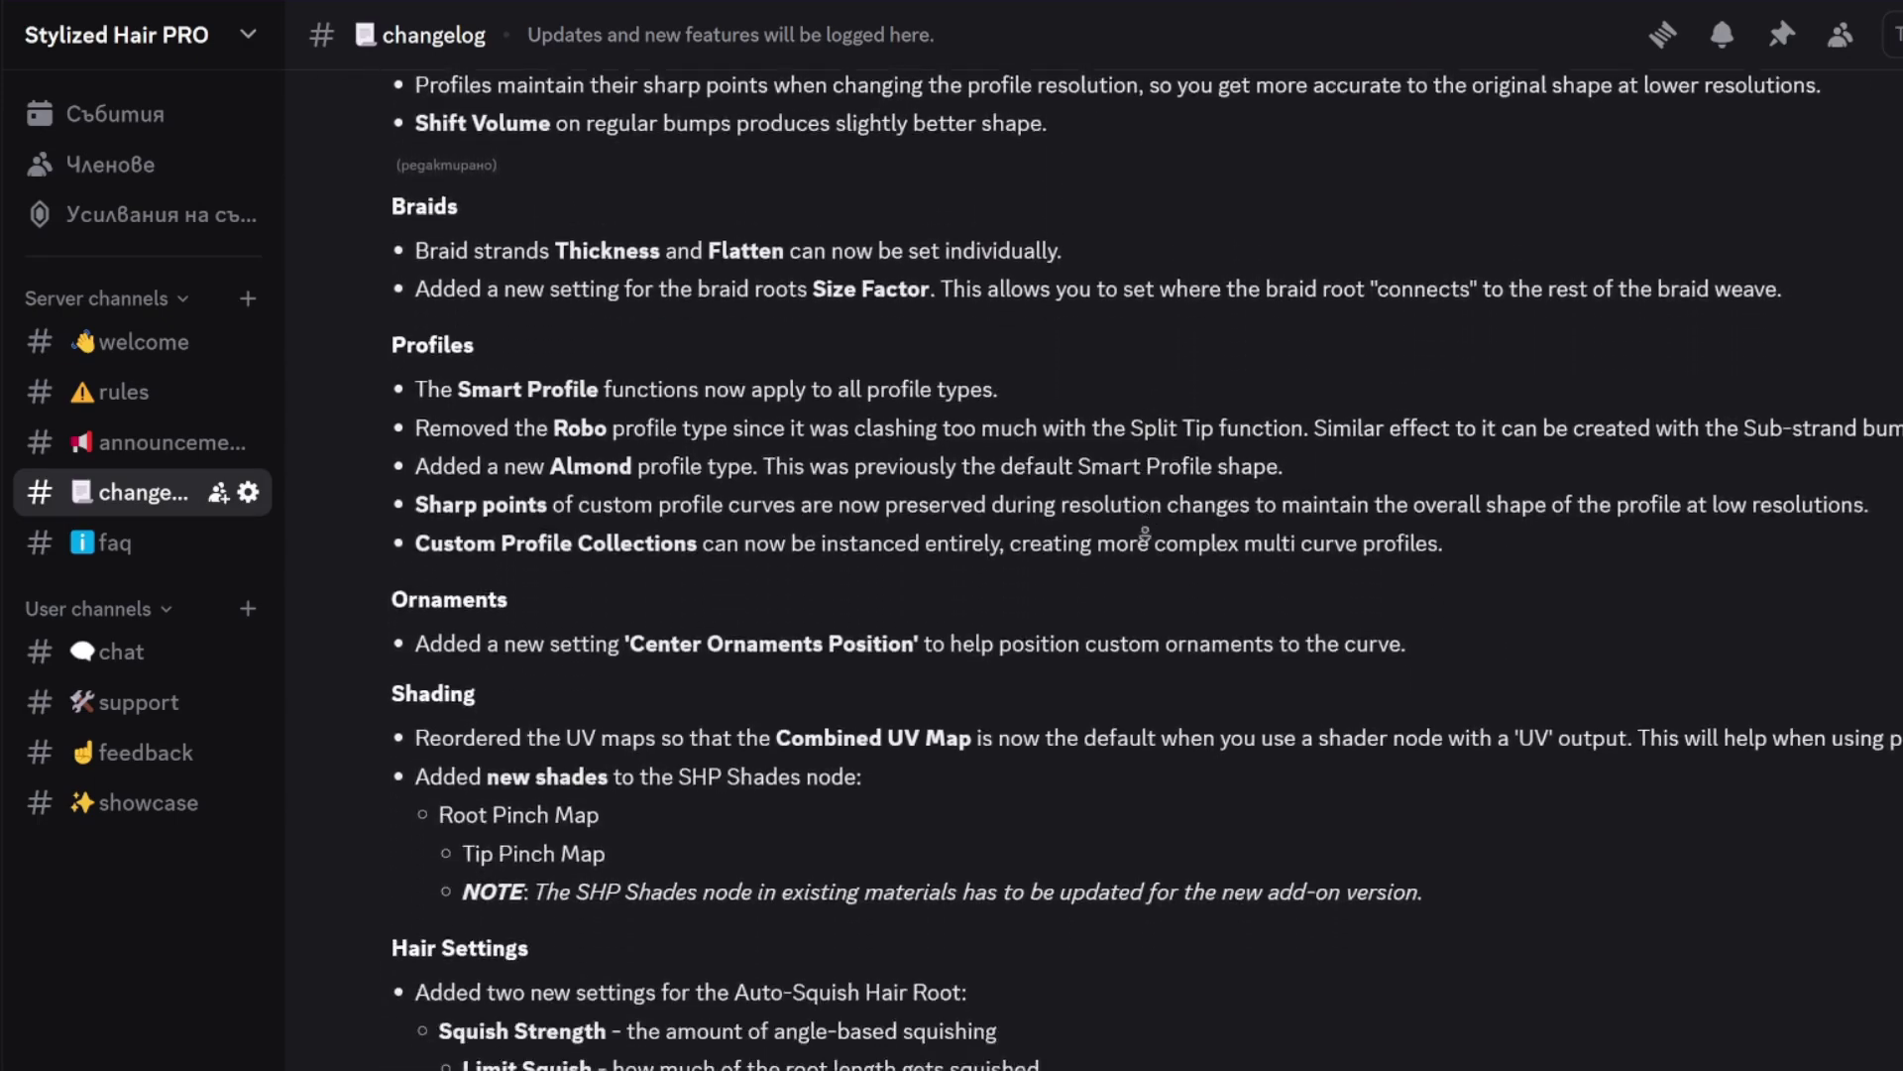
scroll(1168, 533, down, 5)
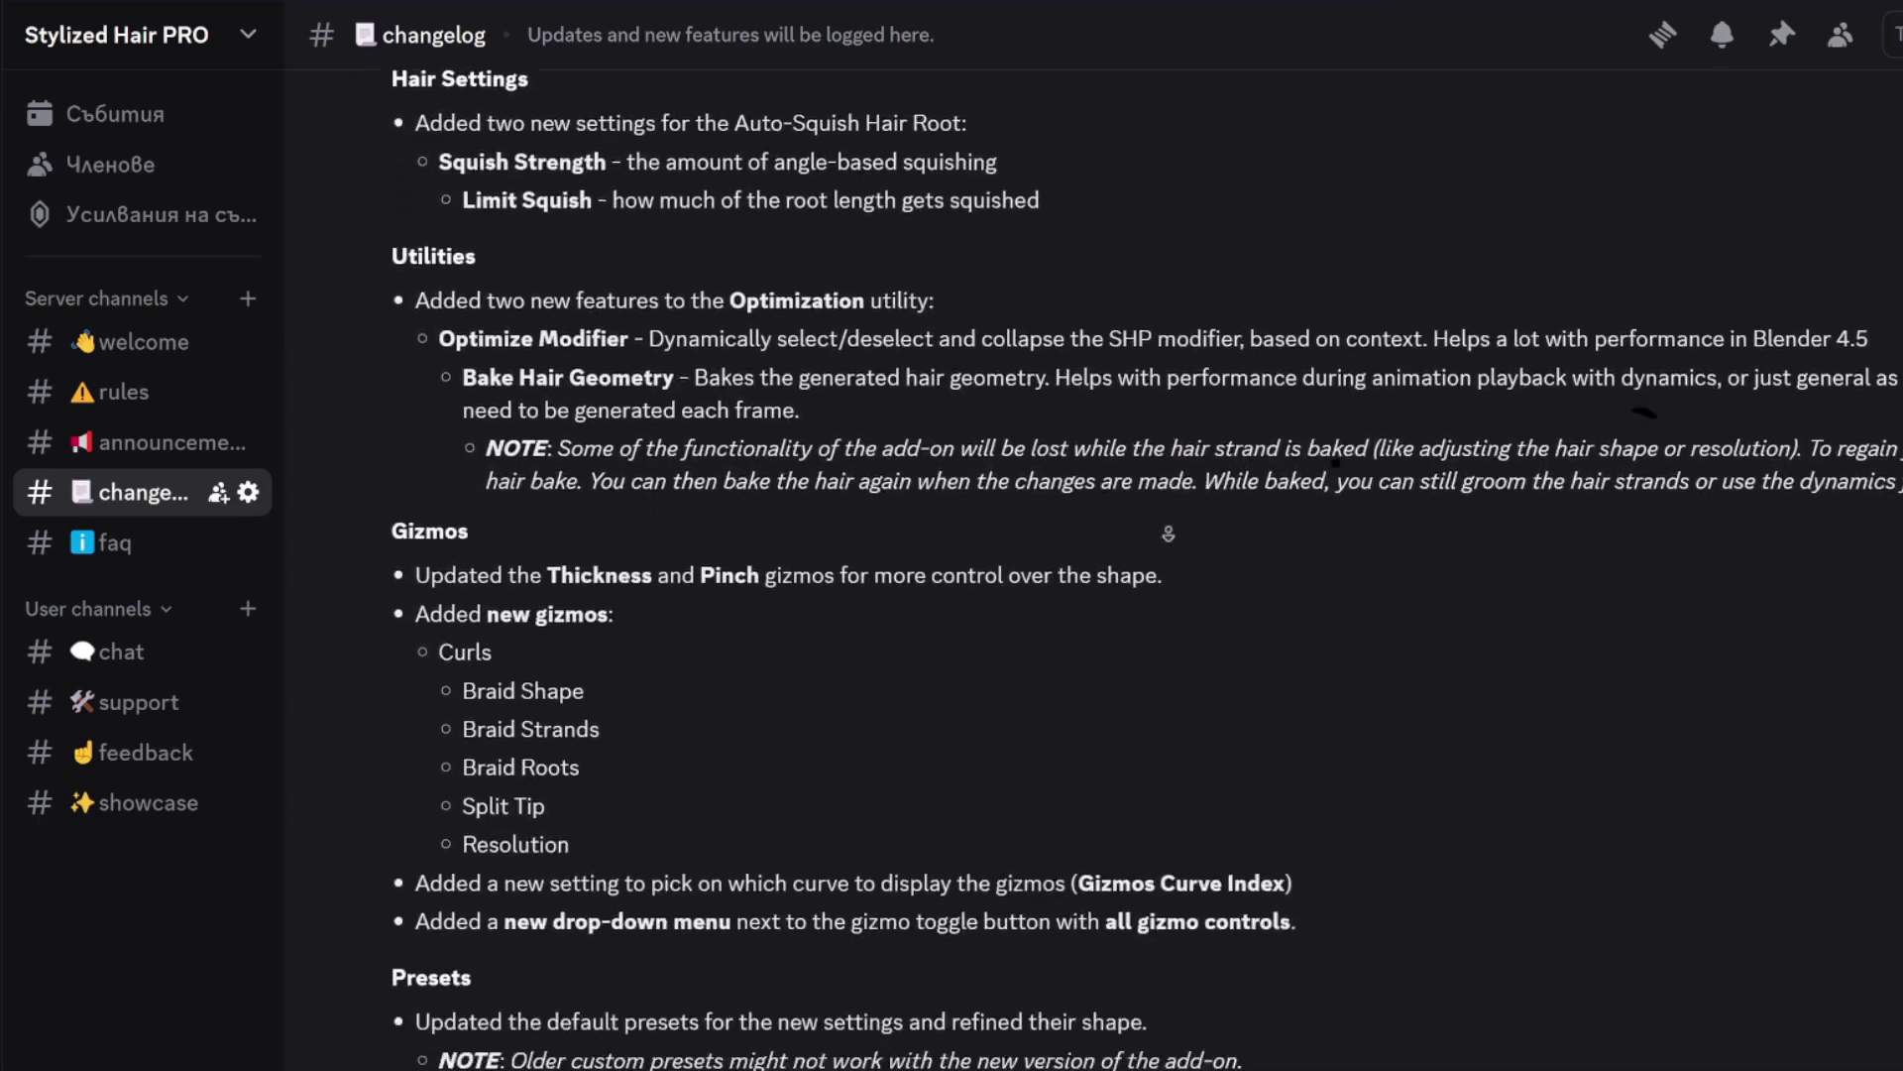